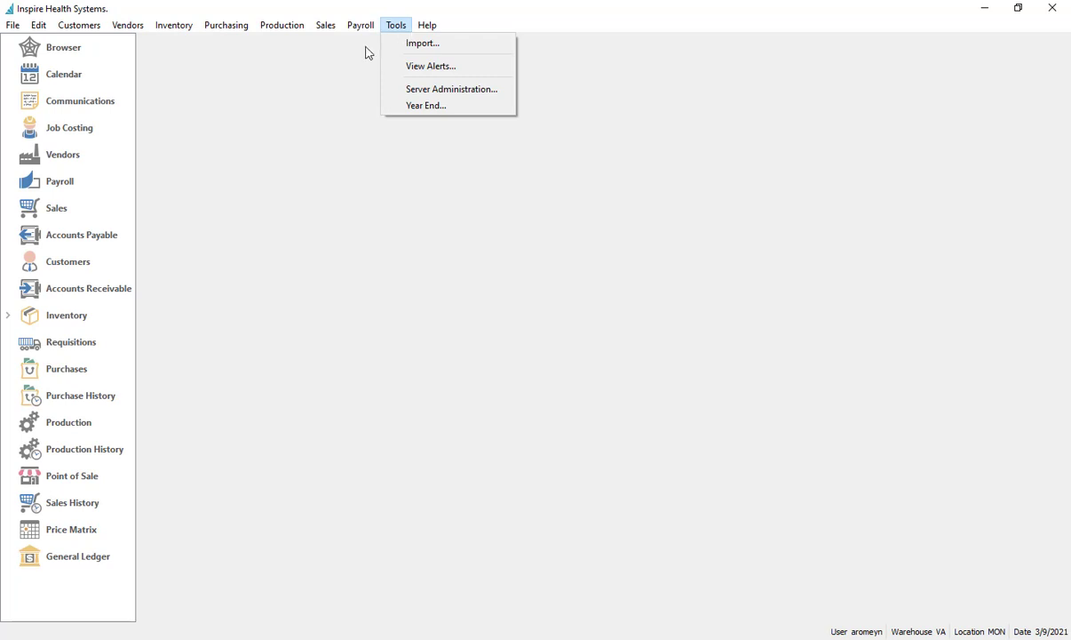
- Open Server Administration and load the Sample company's API page at /api/v2/companies/Sample/ on the same server and port
click(428, 90)
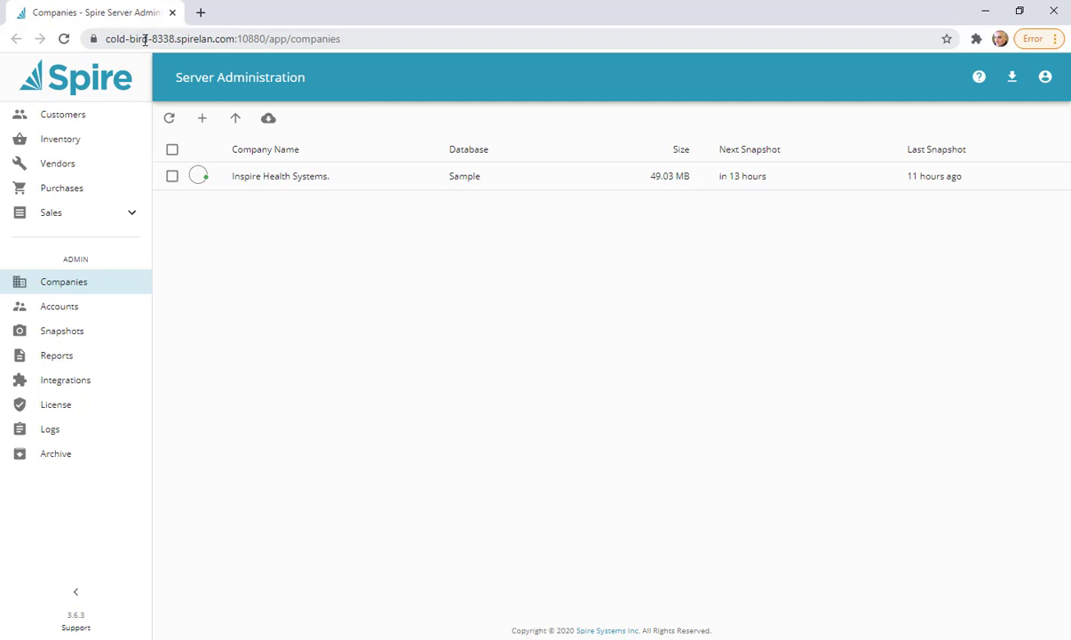
click(245, 39)
click(276, 38)
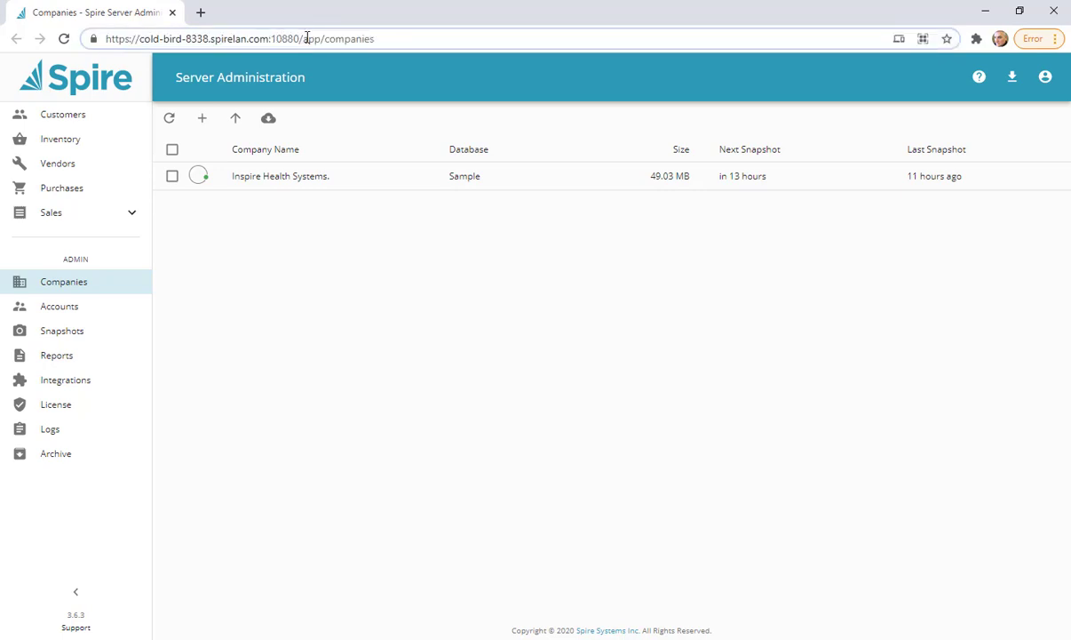
drag(304, 39, 449, 37)
key(BackSpace)
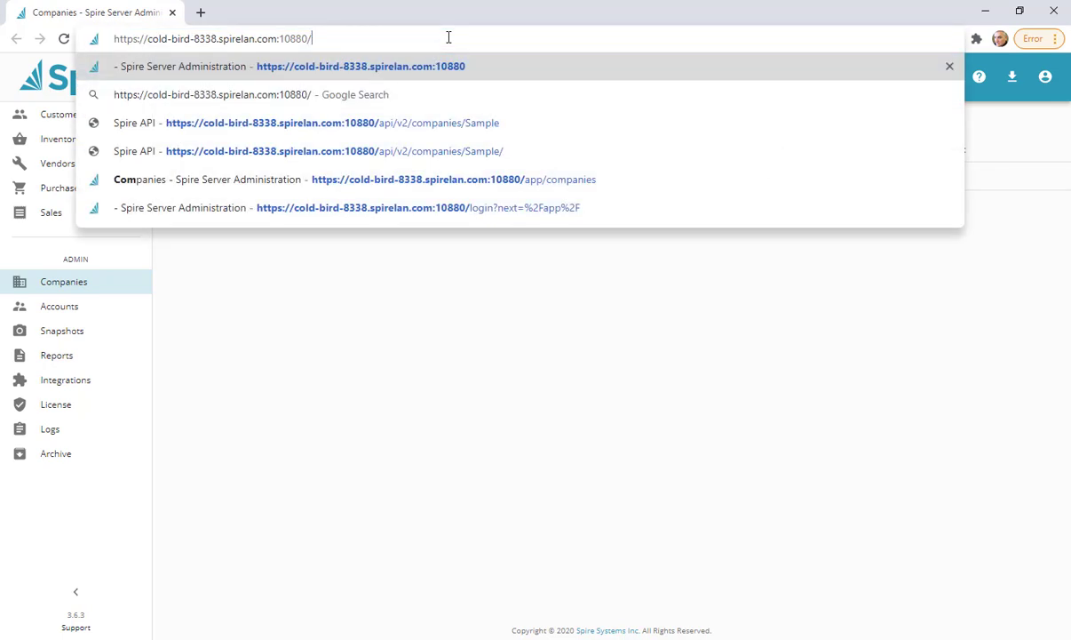
text(/api/v2/companies/Sample/)
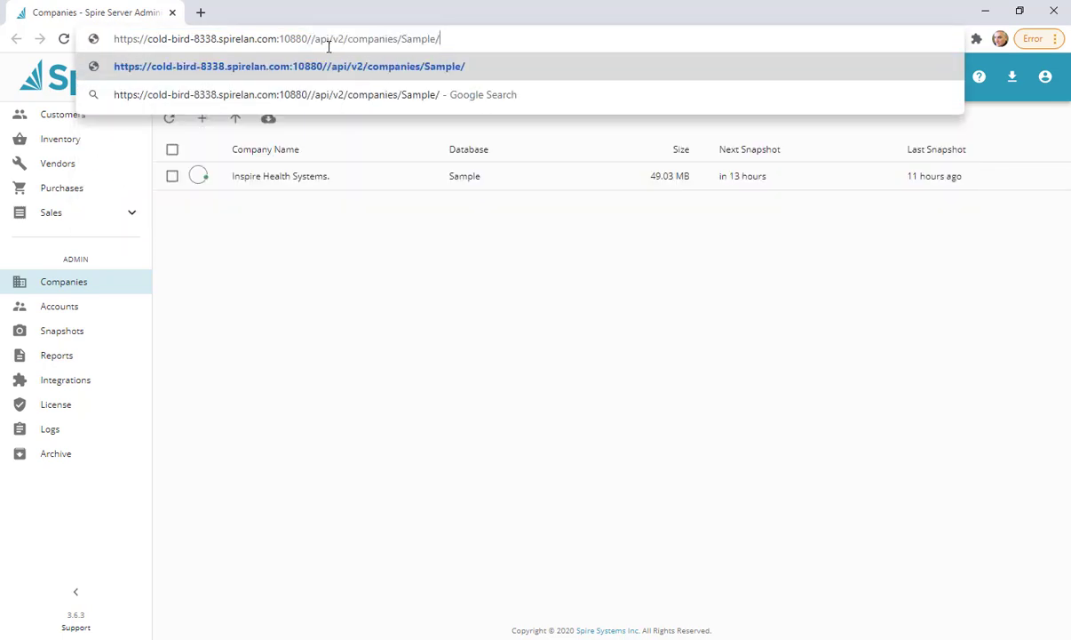
key(BackSpace)
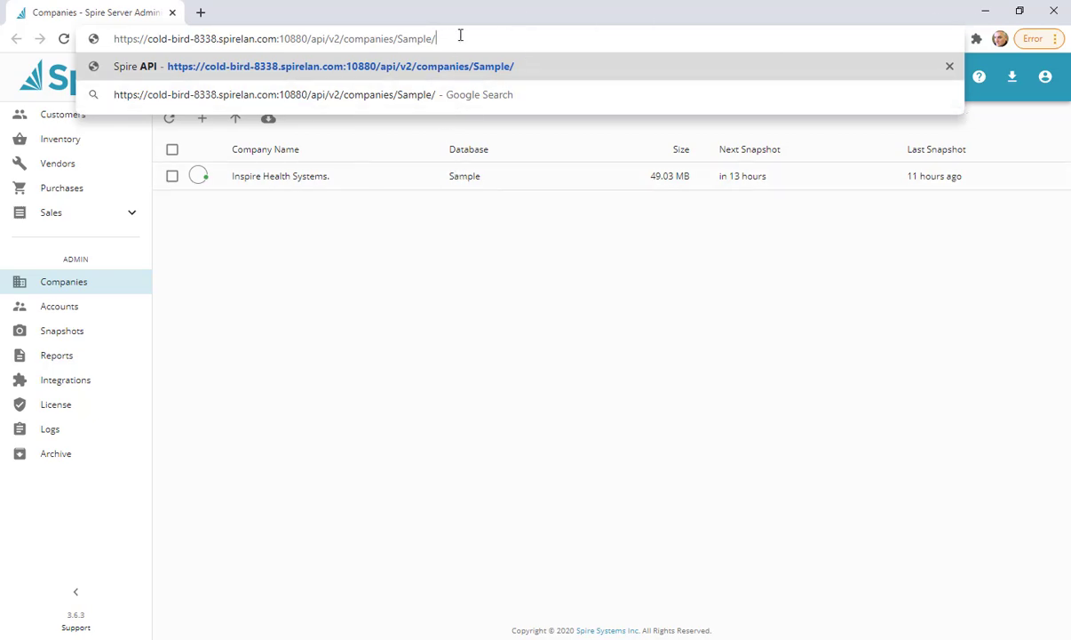
key(Return)
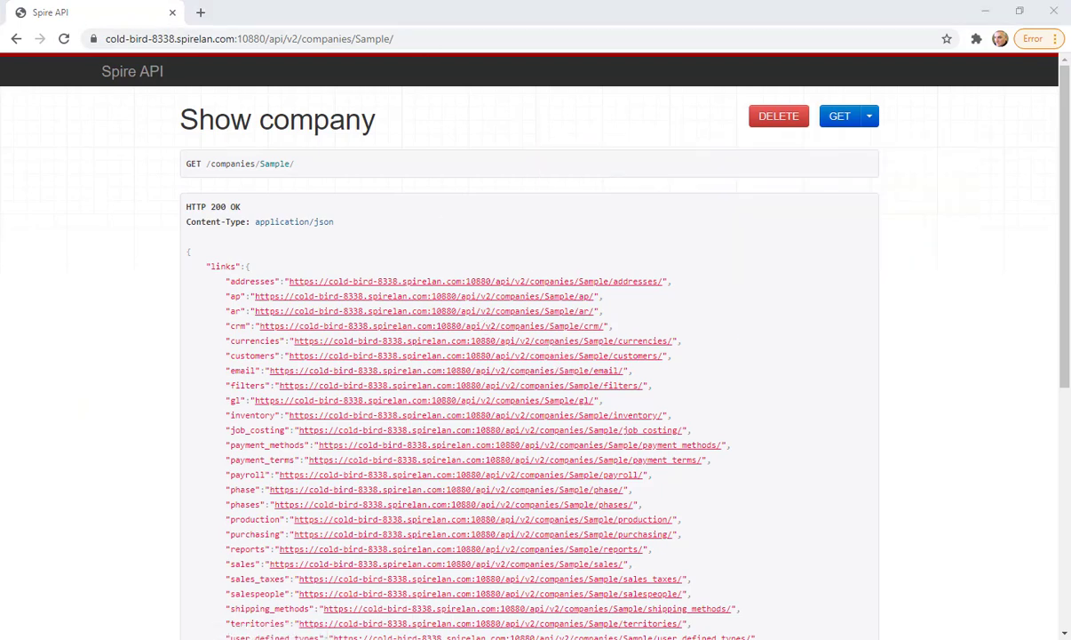
- Open the sales orders list endpoint through the Sample company's sales API links
scroll(390, 375, down, 3)
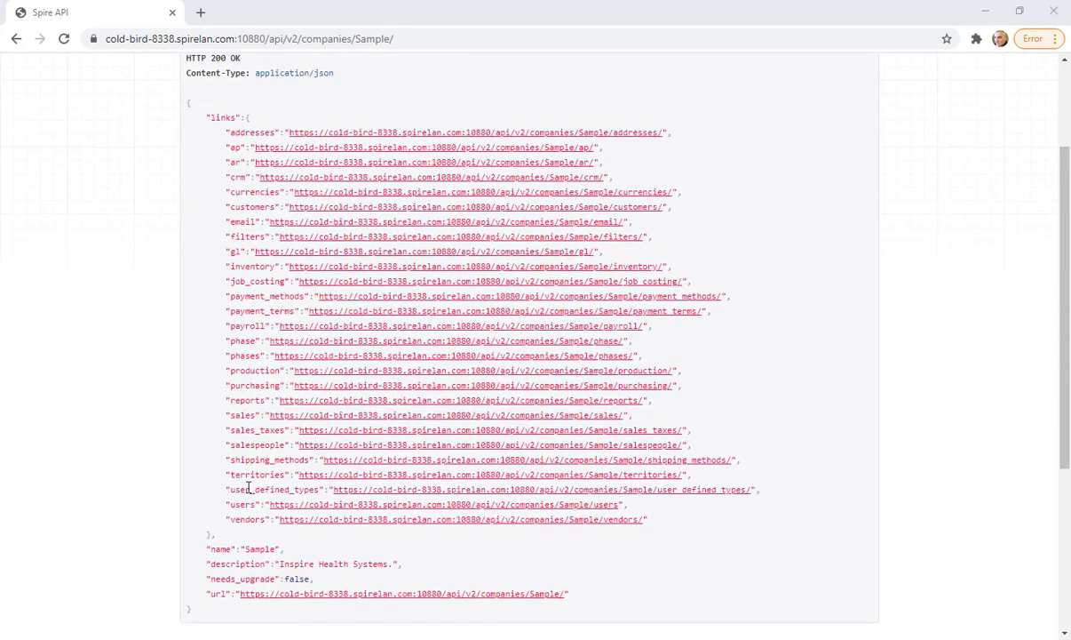
click(289, 415)
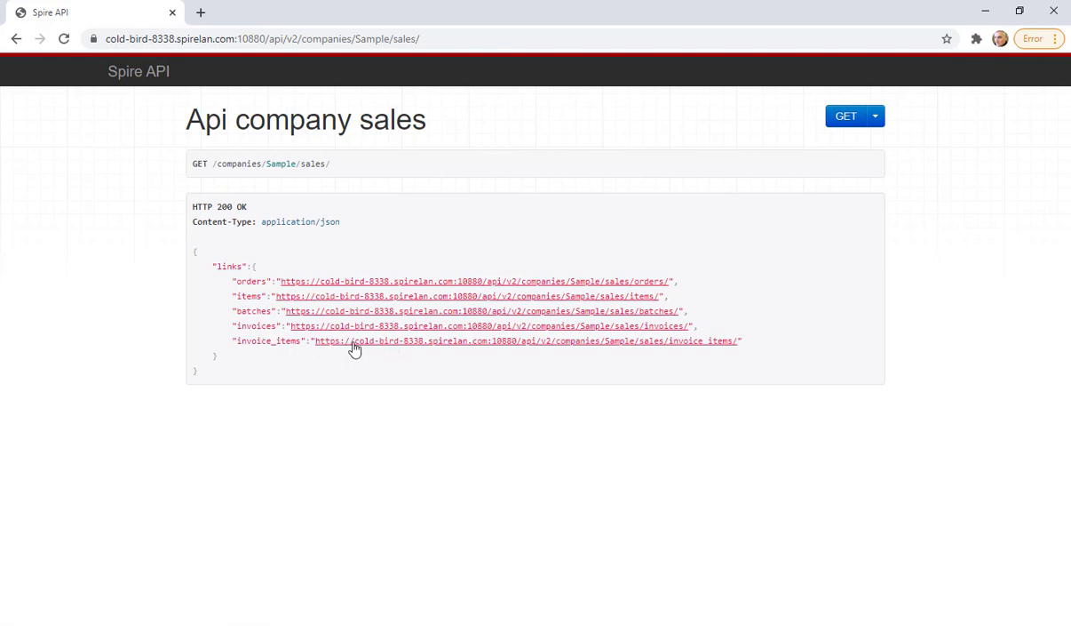
click(327, 285)
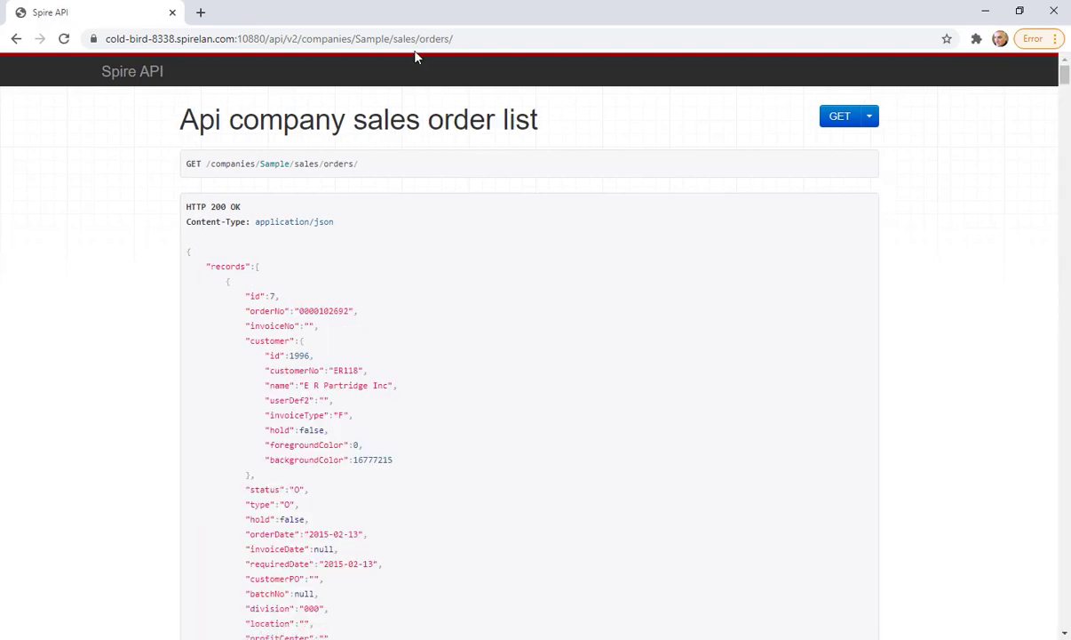
- Copy the sales orders endpoint URL and switch to the blank Excel workbook
click(465, 38)
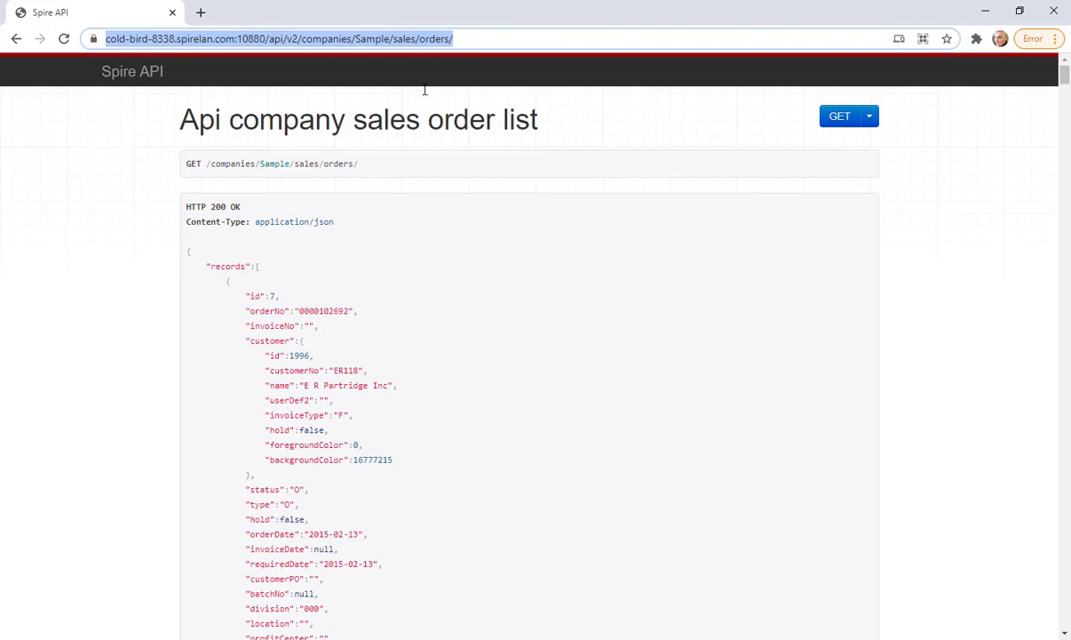
right_click(231, 37)
click(276, 142)
click(985, 11)
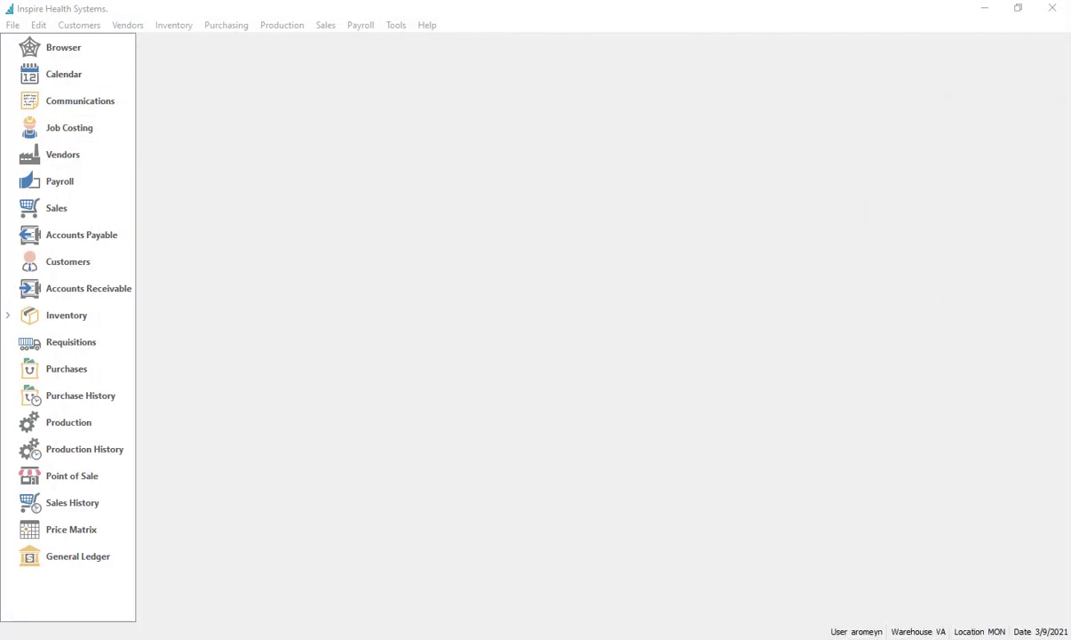
click(827, 584)
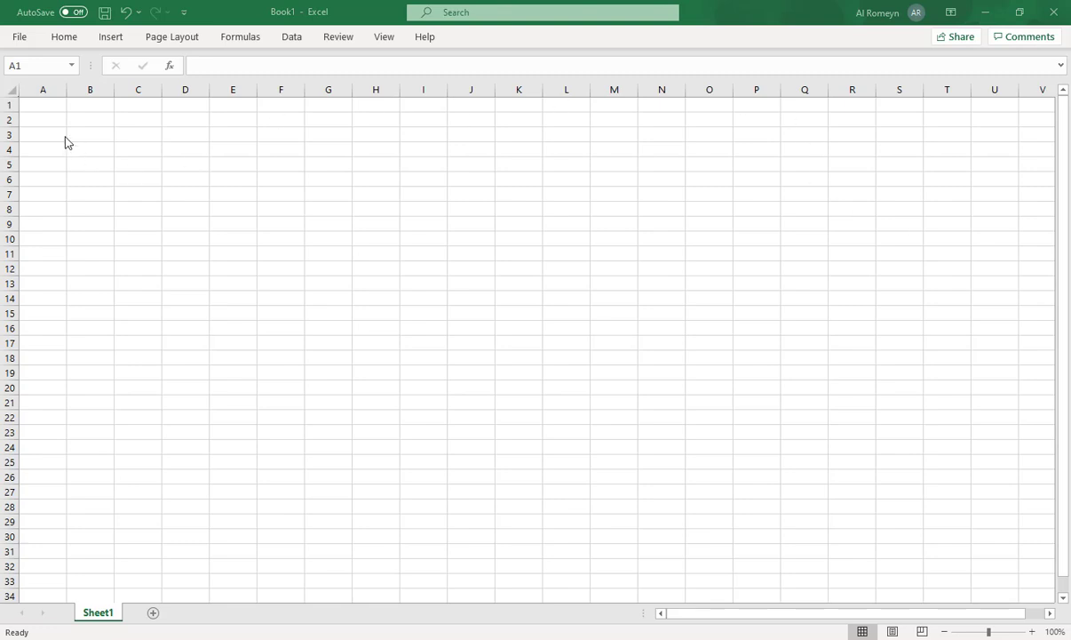
- Start a web data import at cell A1 using the copied URL ending in /api/v2/companies/Sample/sales/orders/
click(42, 106)
click(292, 38)
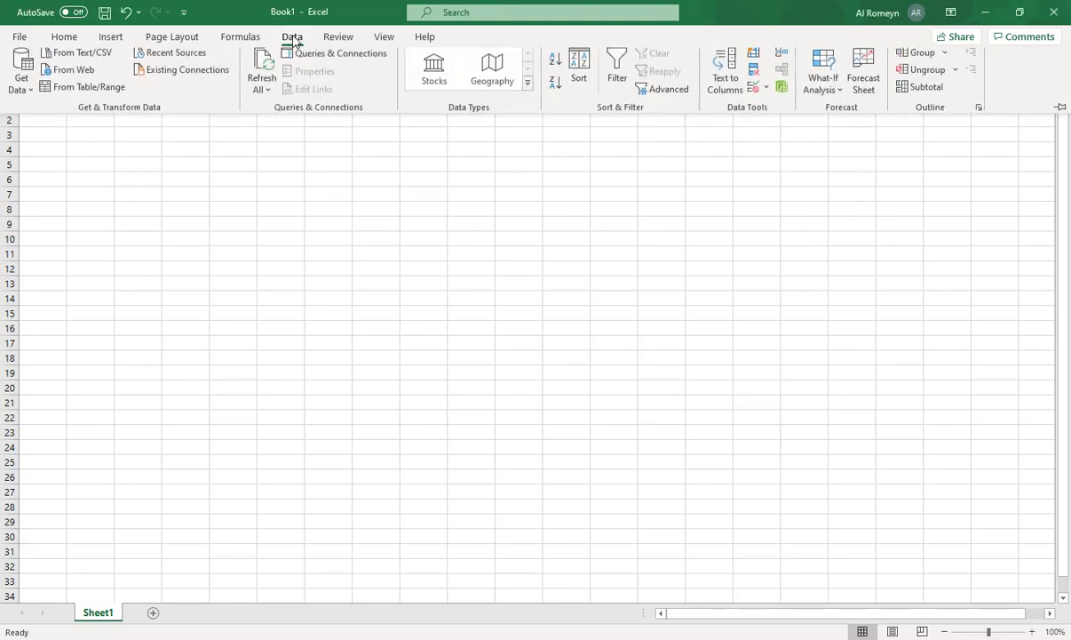
click(24, 73)
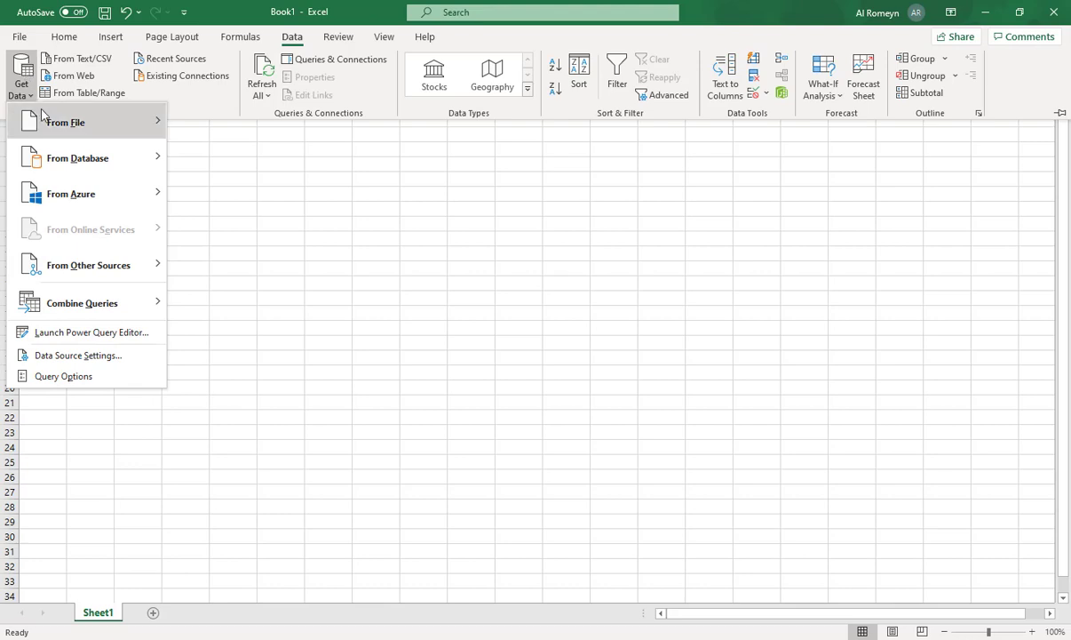
mouse_move(86, 266)
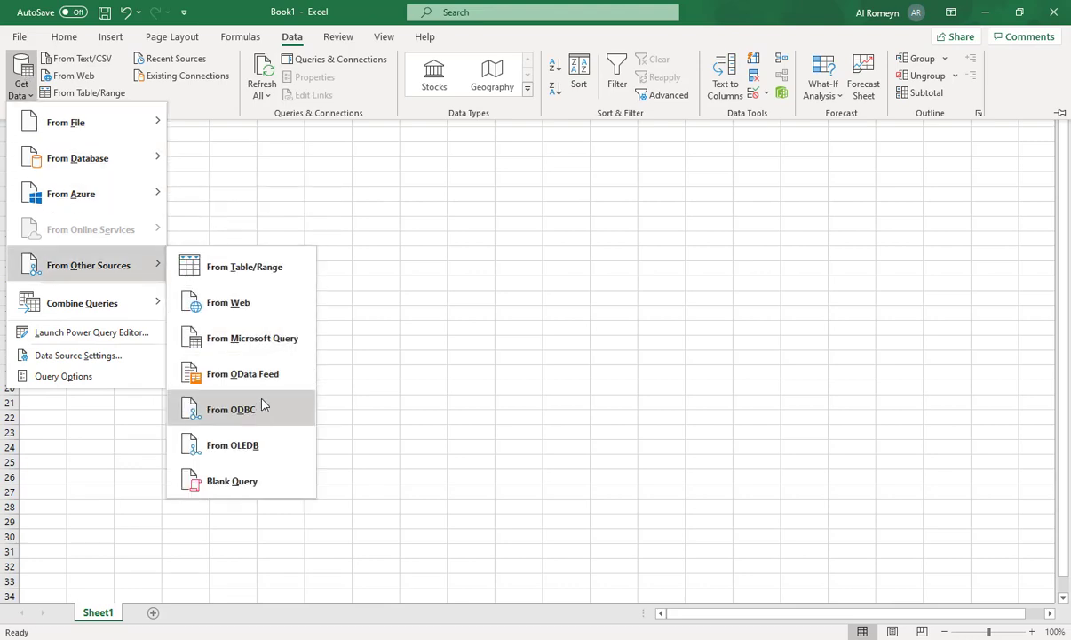
click(241, 304)
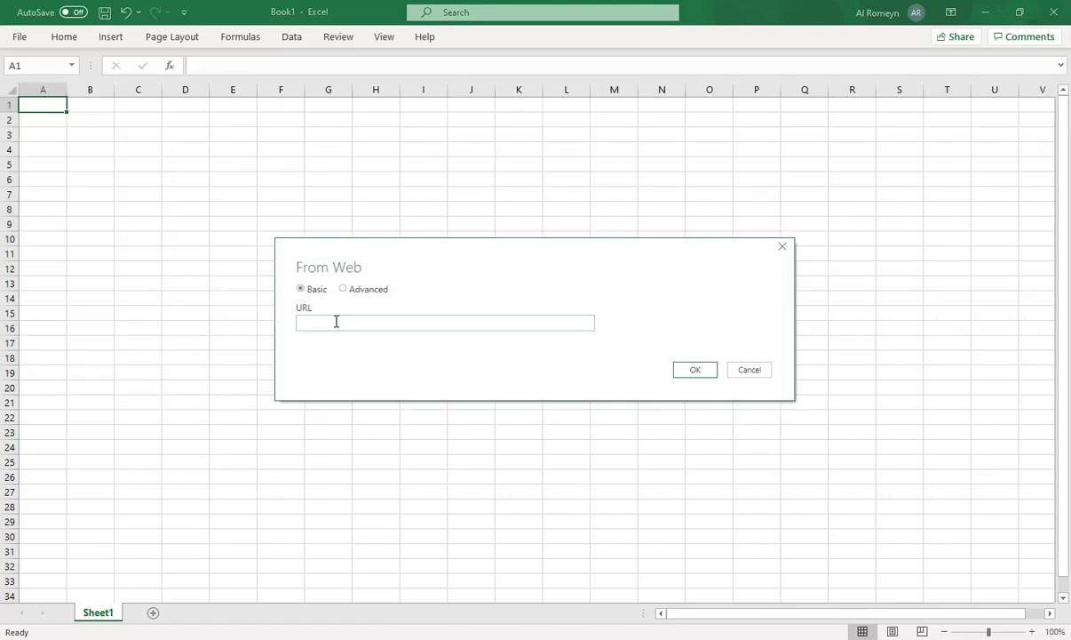
key(ctrl+v)
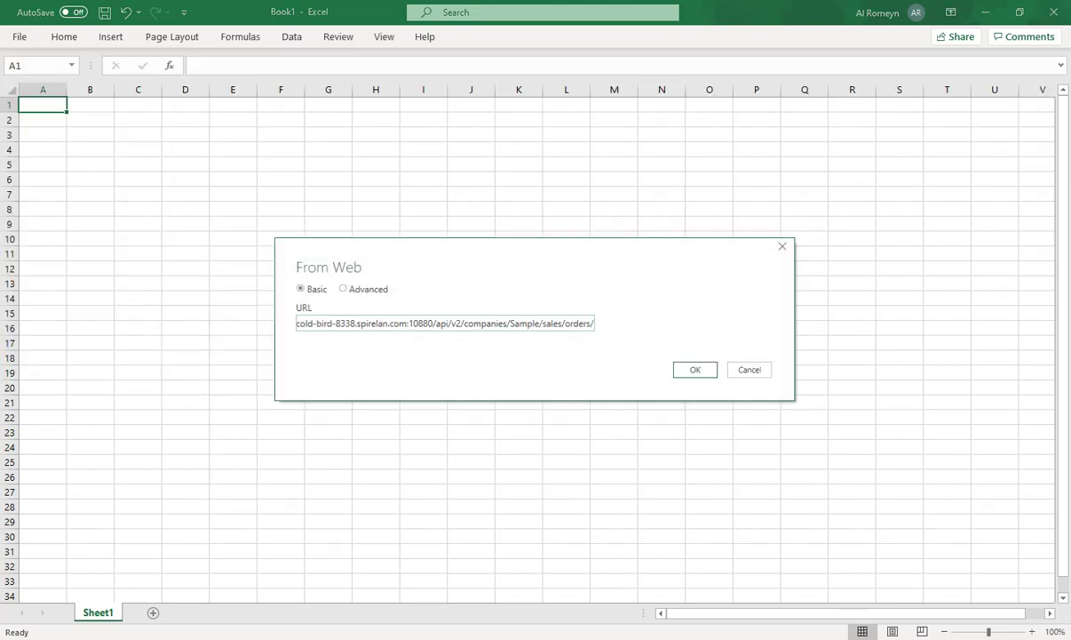
drag(1070, 263, 677, 141)
key(alt+Tab)
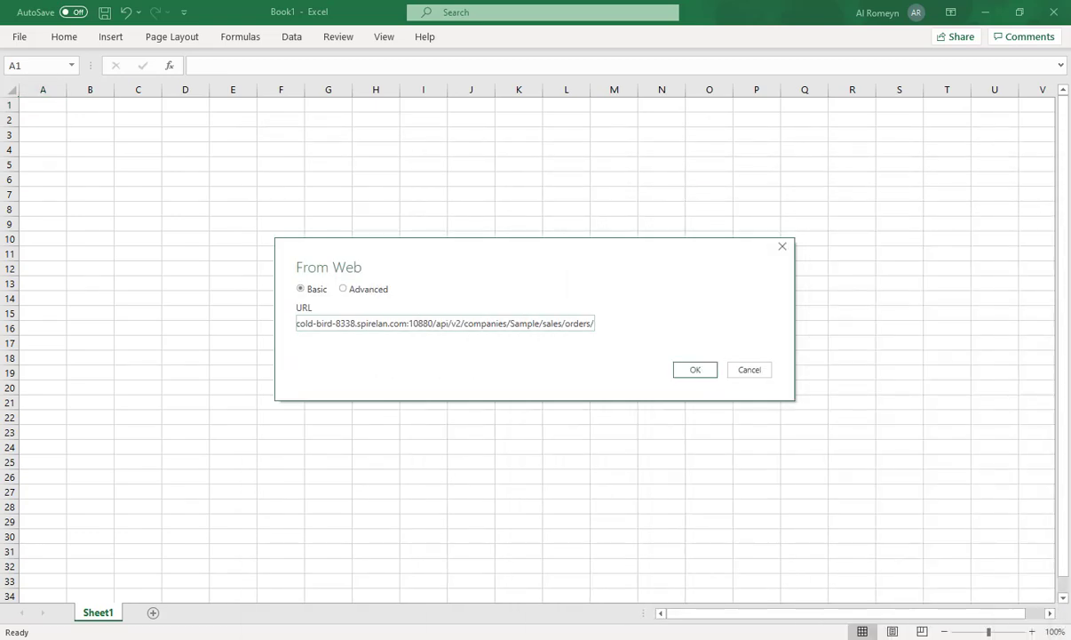
click(694, 371)
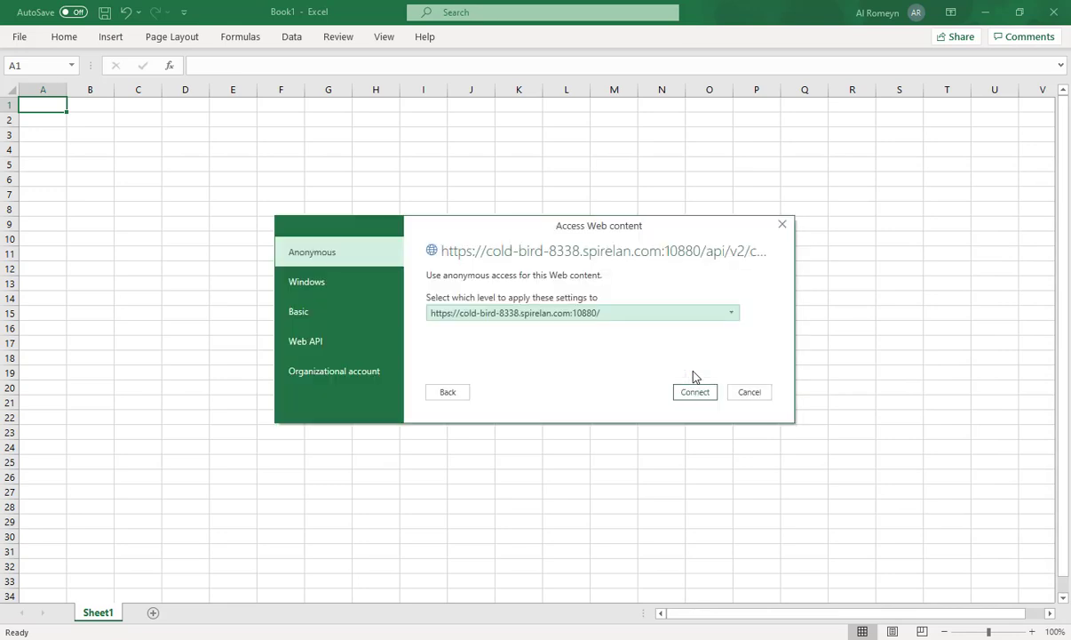
- Connect to the web source with Basic authentication, entering the account's user name and password
click(301, 311)
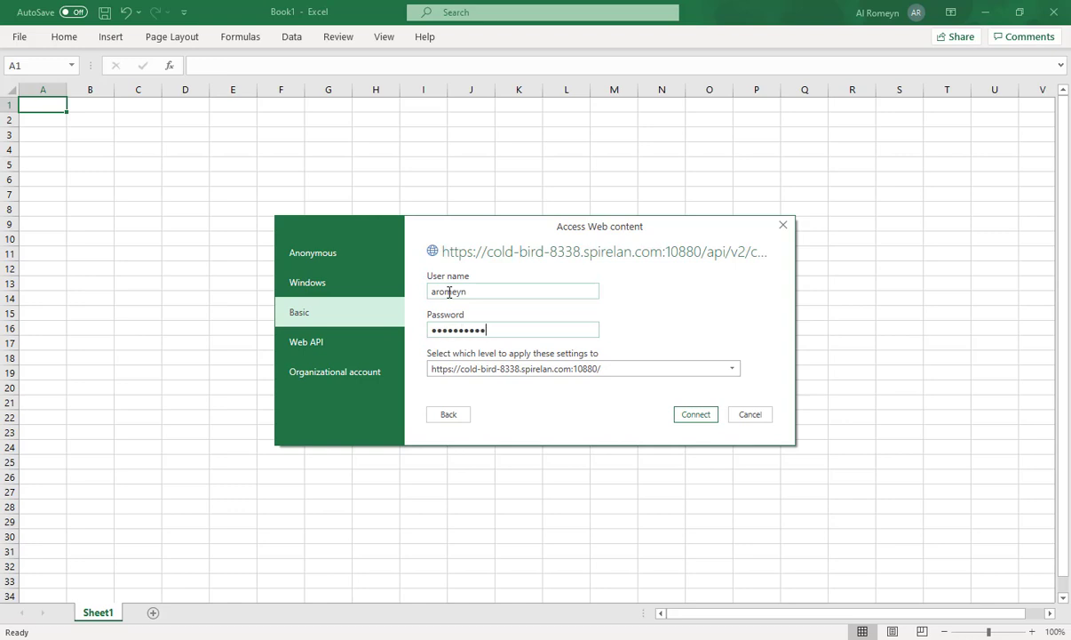
click(696, 416)
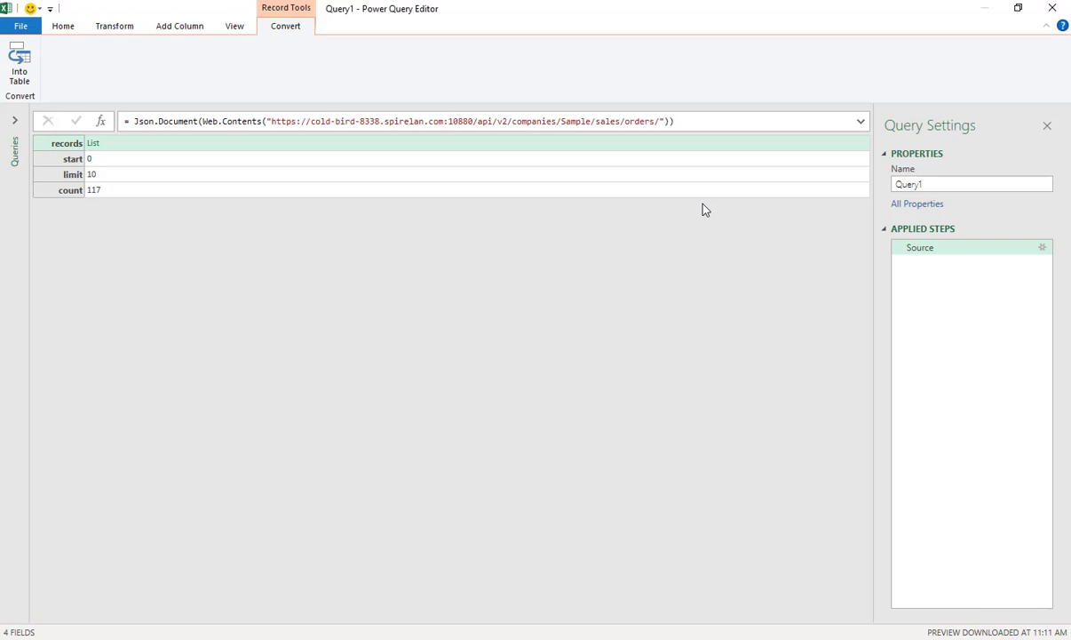
- Append ?limit=0 to the sales orders URL in the Source step's formula
click(660, 121)
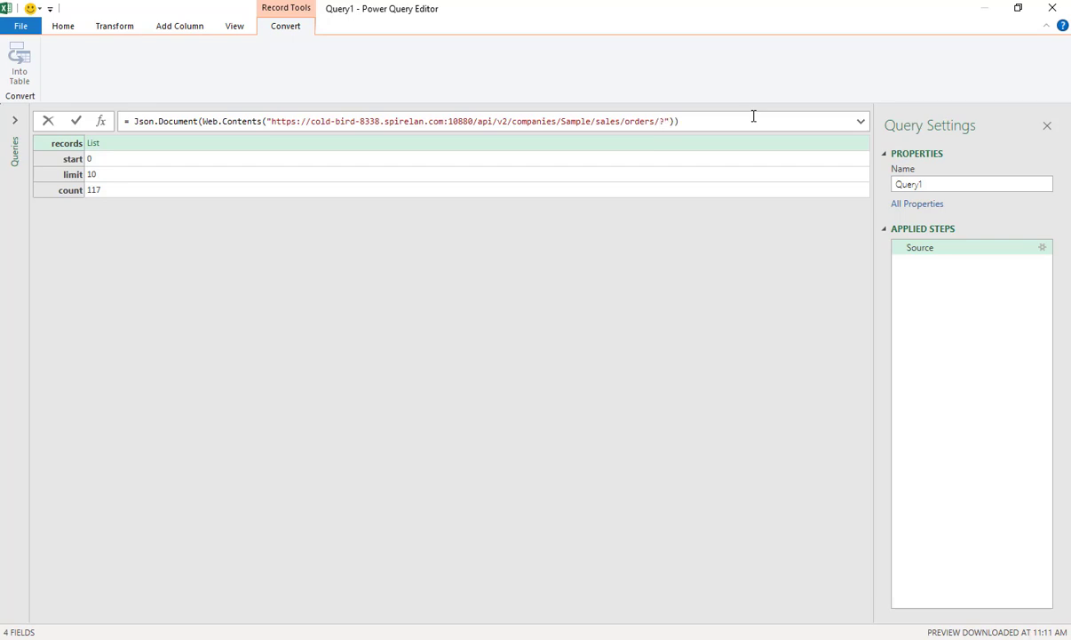
text(imit=0)
key(Return)
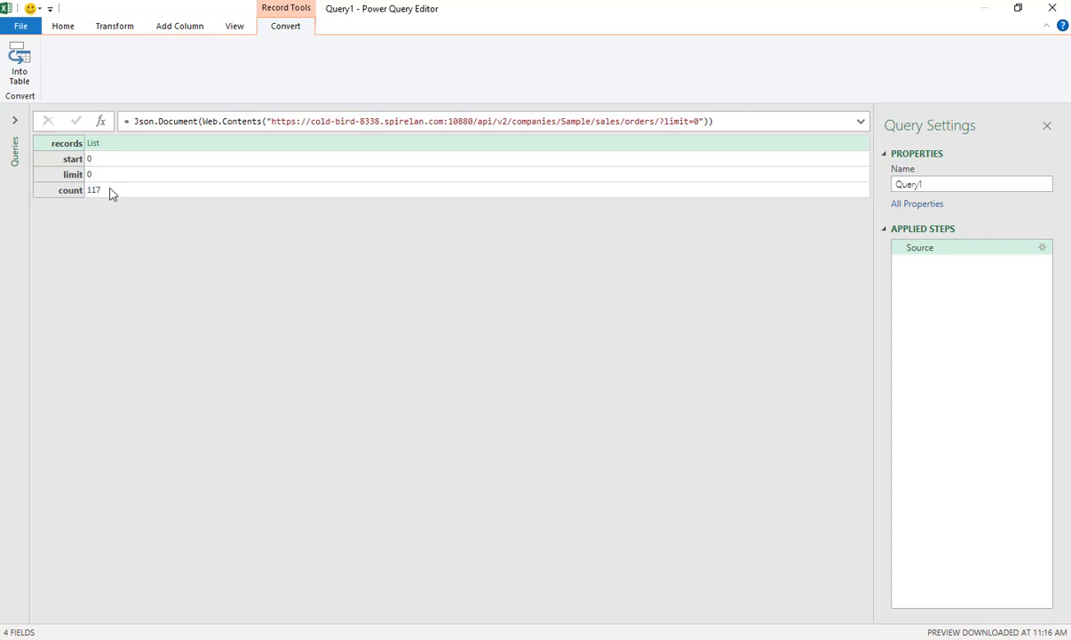
- Drill into the records list from a new custom step and convert it to a table with no delimiter
click(100, 122)
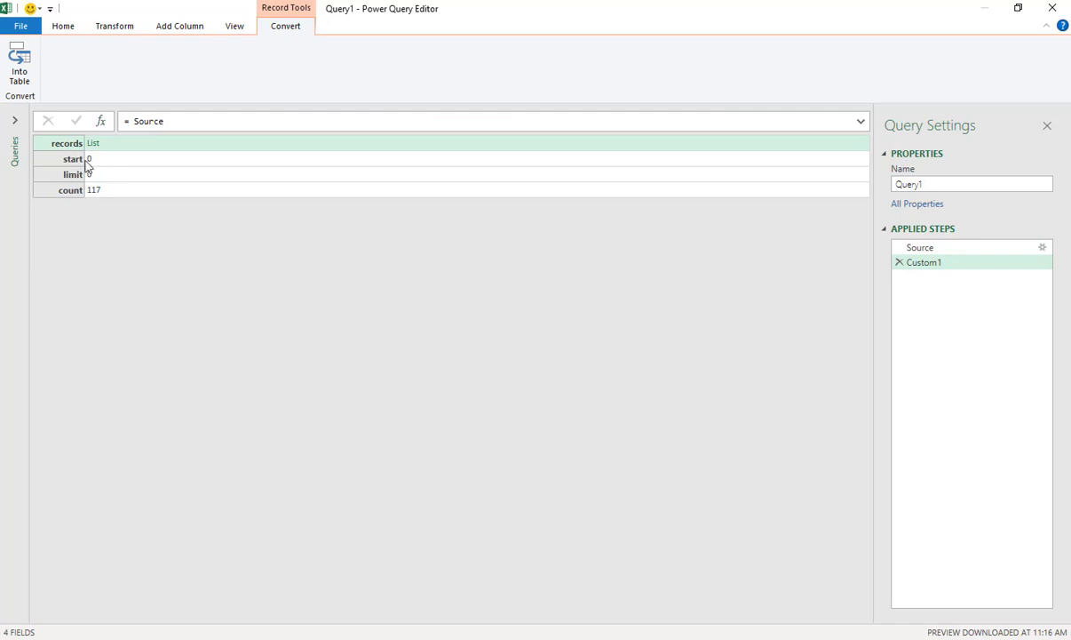
click(93, 144)
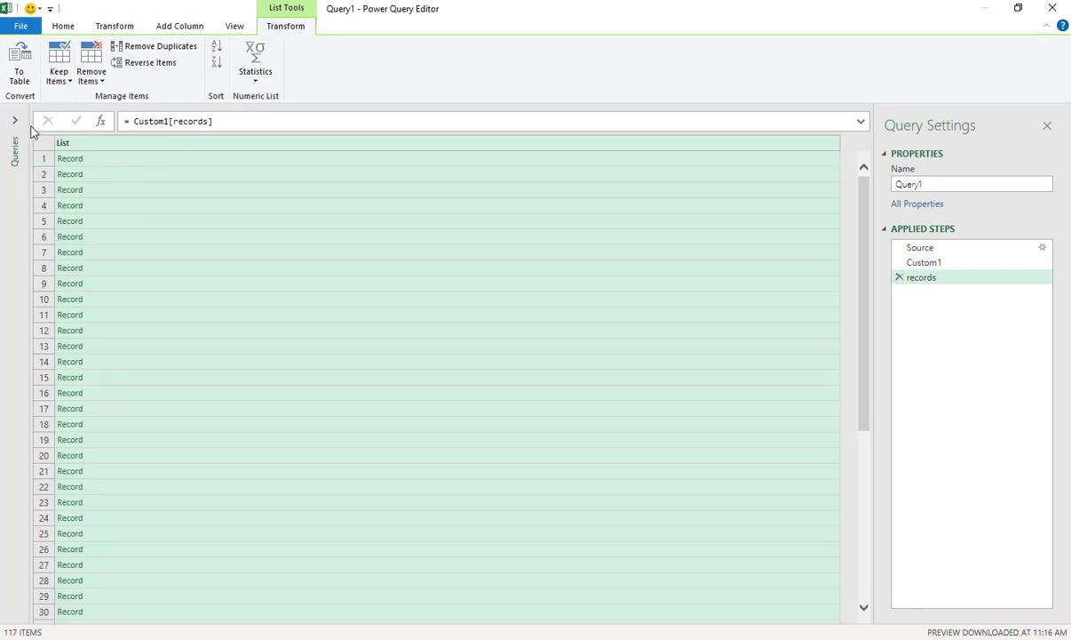
click(21, 67)
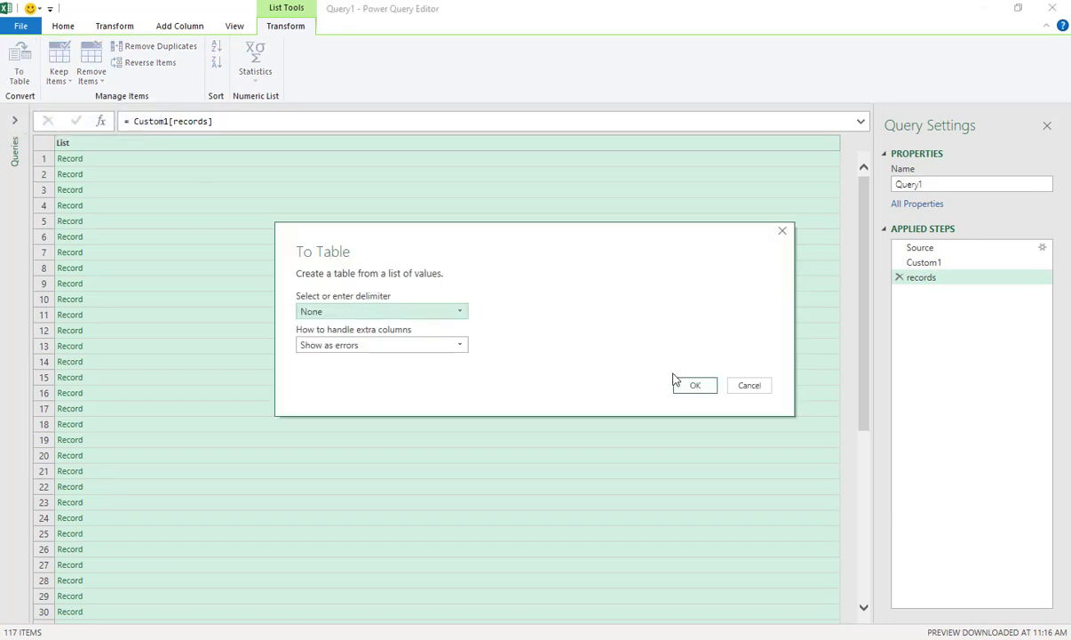
click(694, 387)
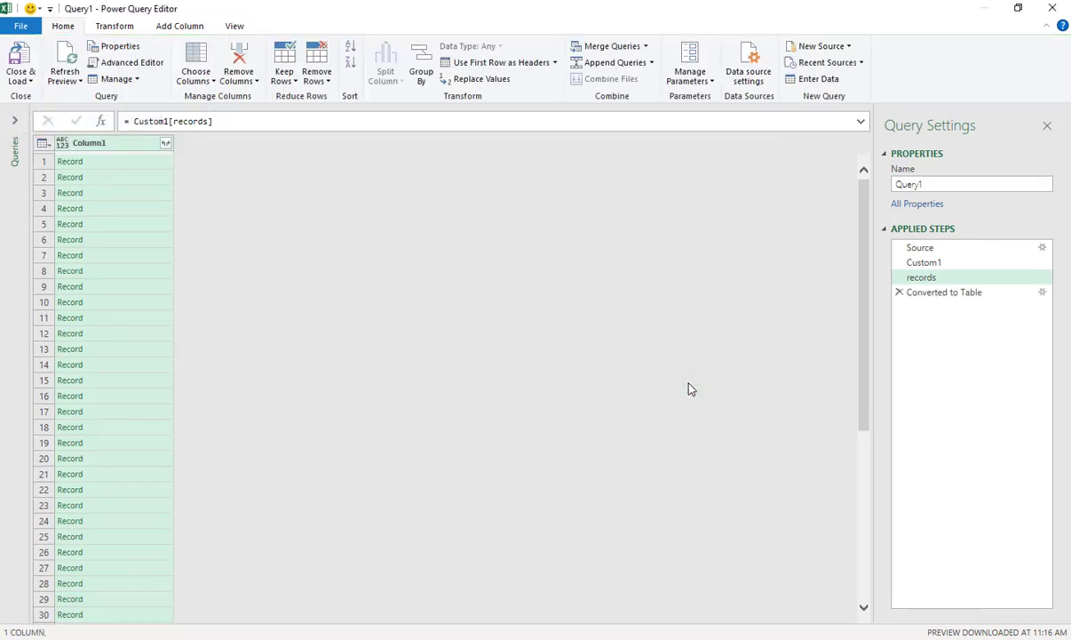
- Start expanding Column1, clear all fields, and choose orderNo, customer, orderDate and customerPO
click(166, 144)
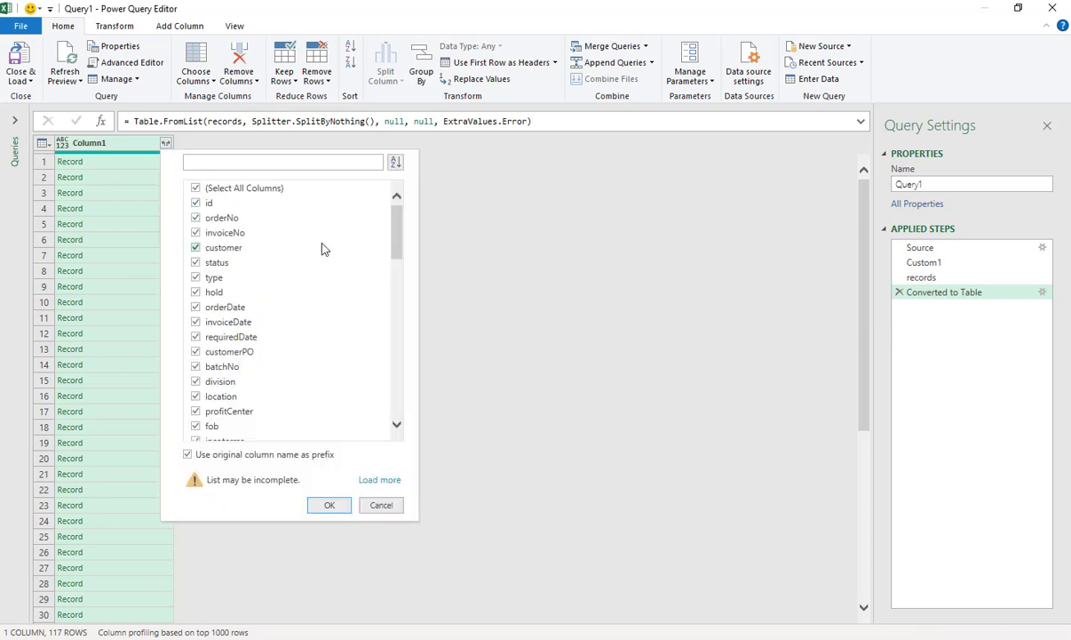
click(195, 189)
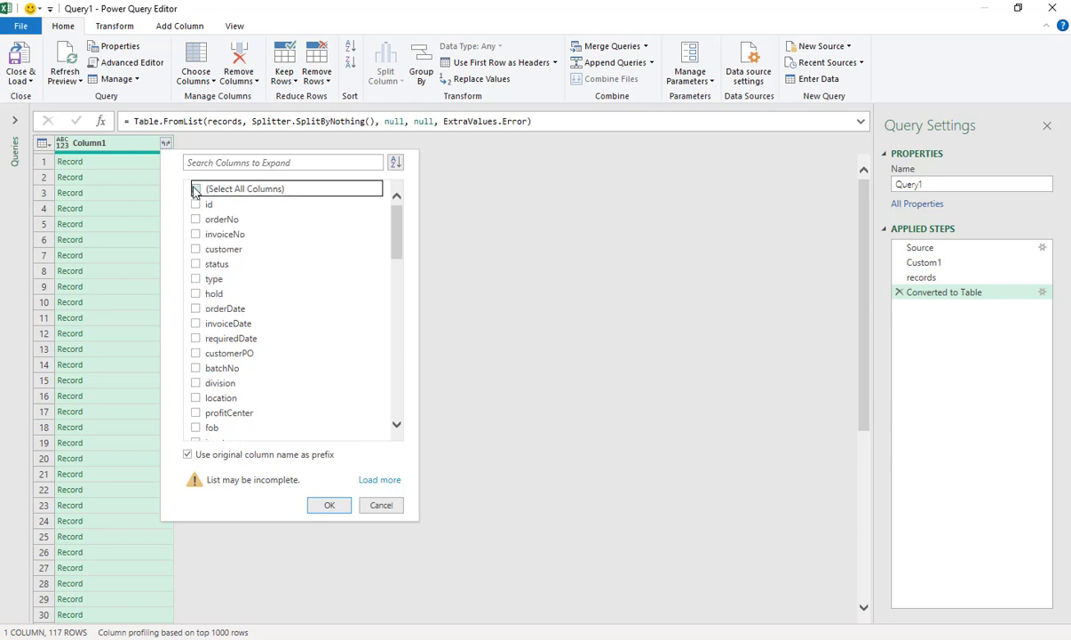
click(196, 219)
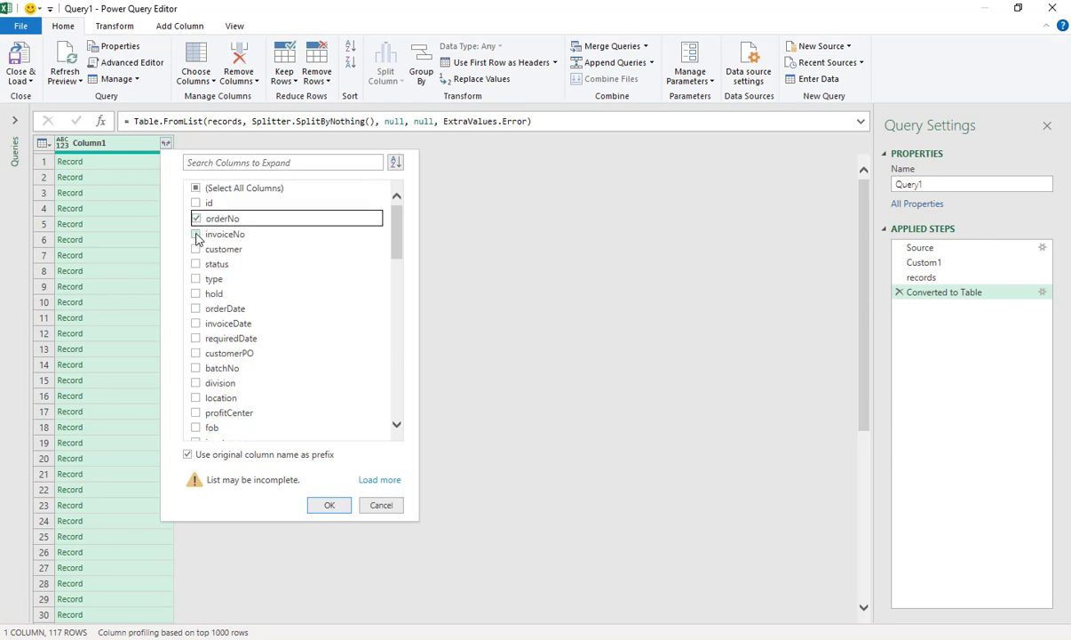
click(197, 248)
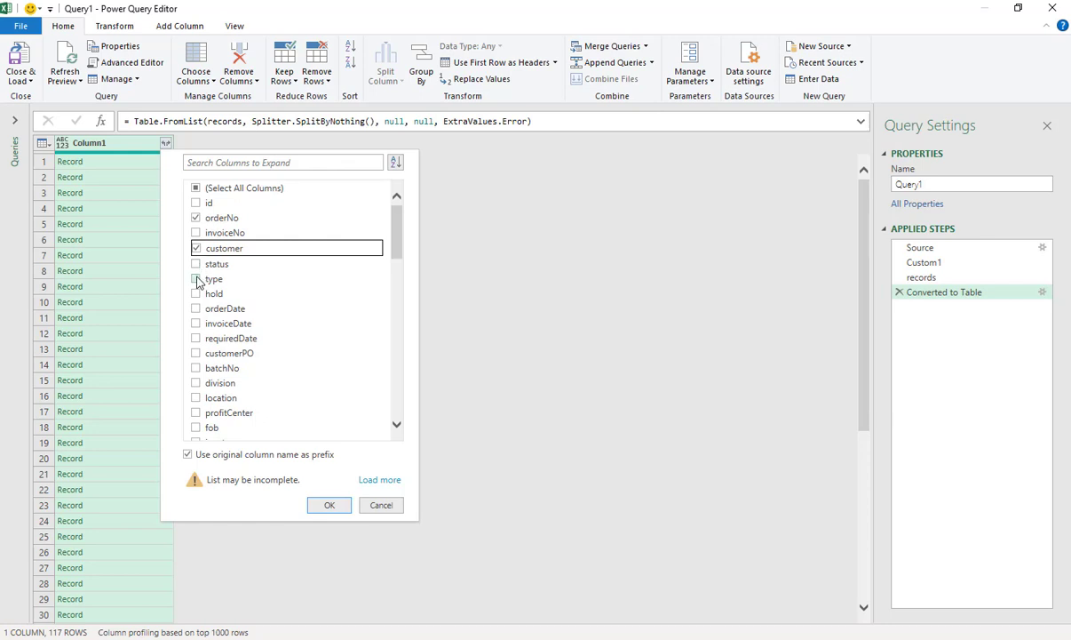
click(197, 308)
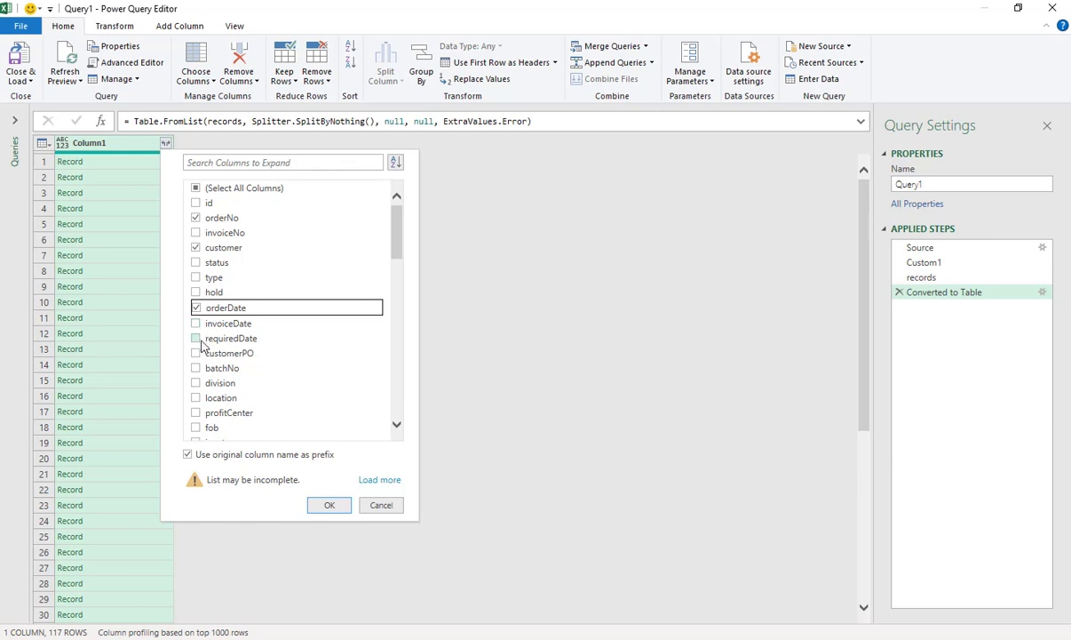
click(196, 353)
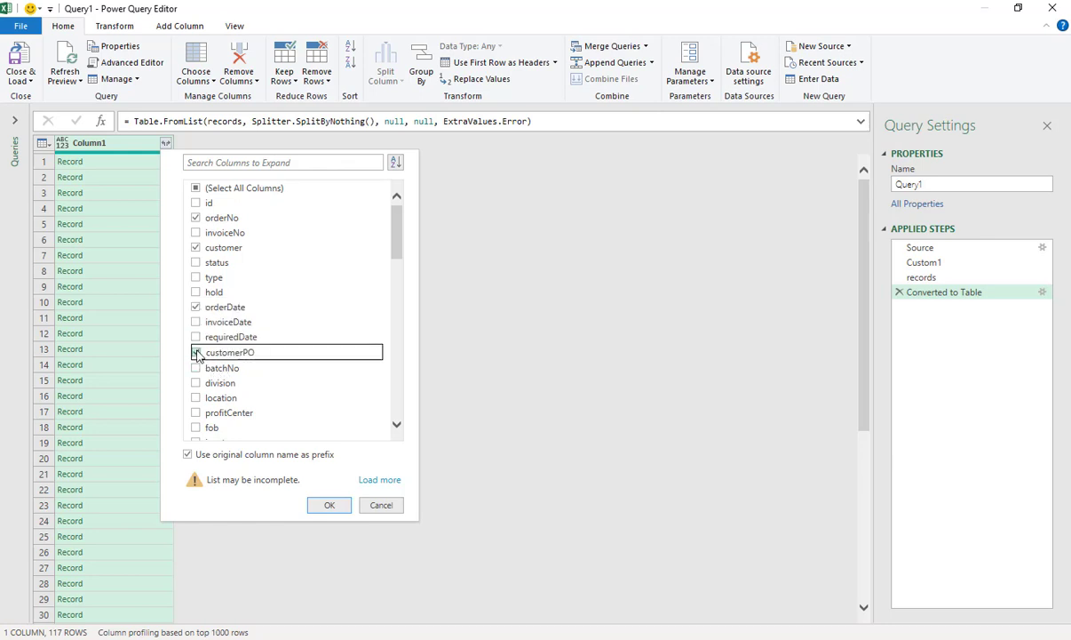
- Add the fob, subtotal and total fields to the Column1 expansion
scroll(218, 415, down, 3)
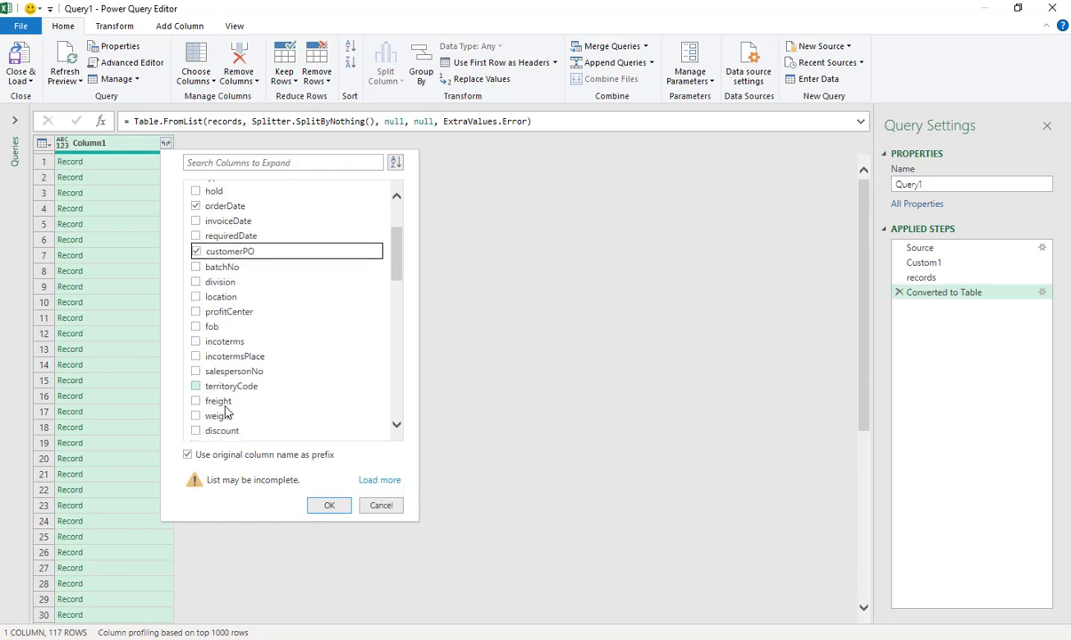
click(196, 310)
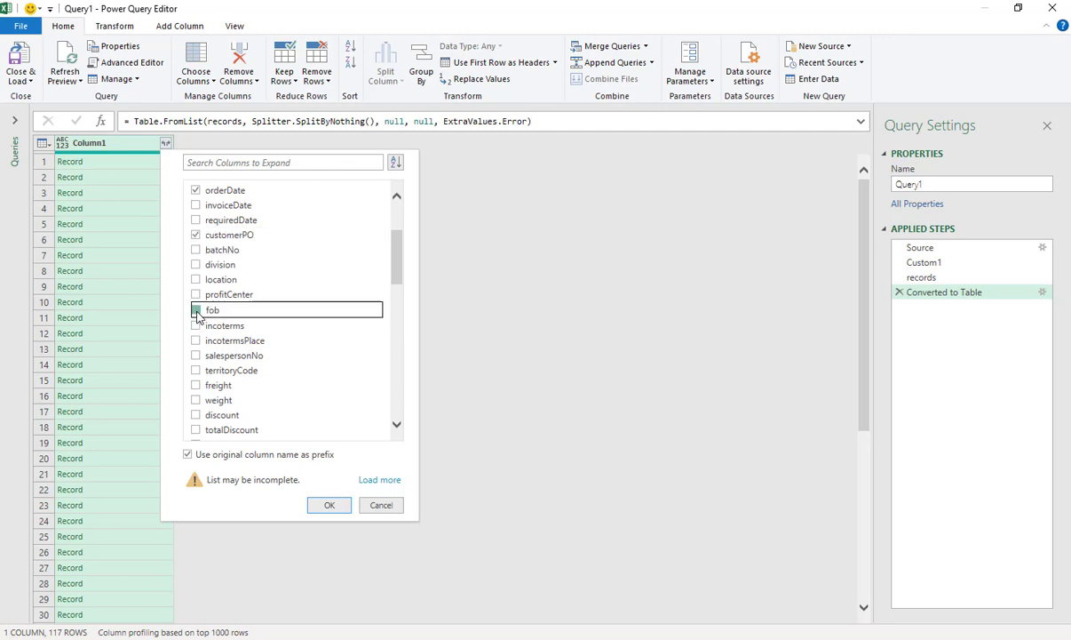
scroll(202, 378, down, 3)
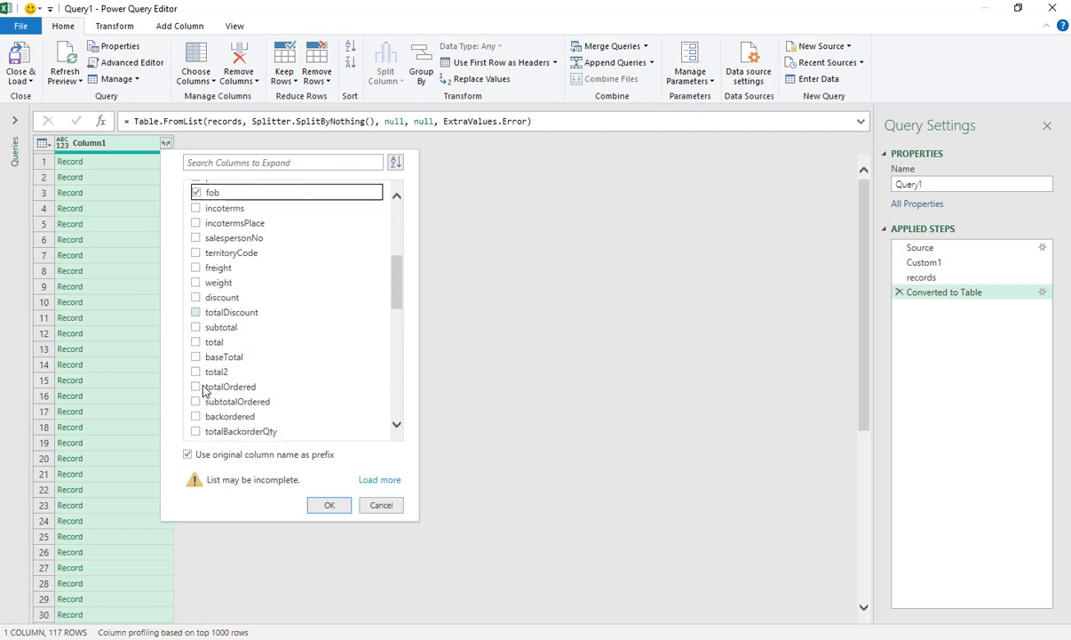
click(196, 325)
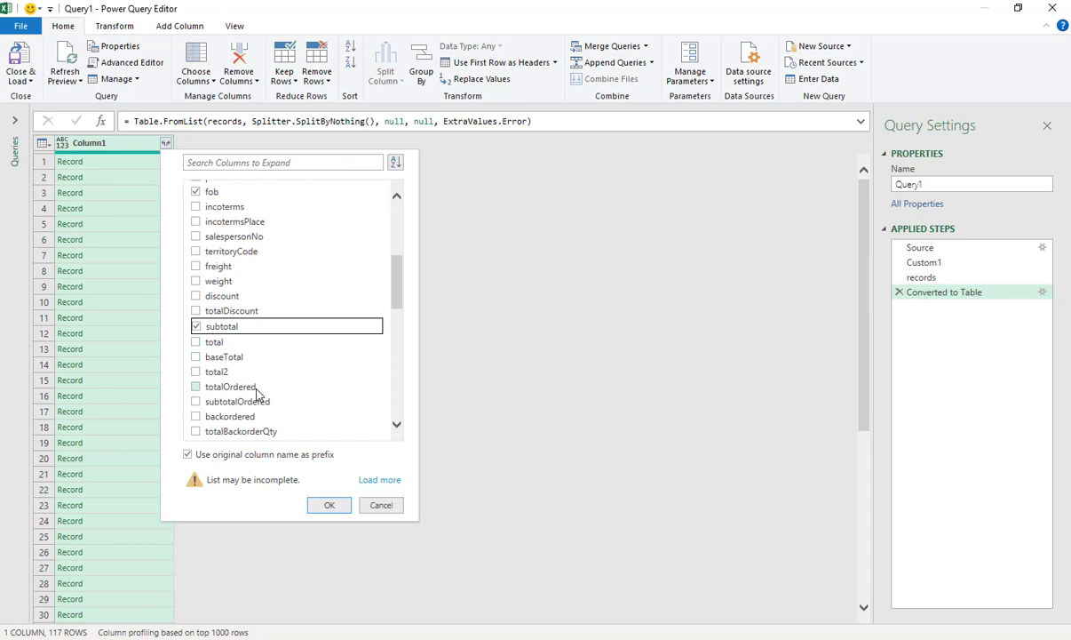
click(196, 344)
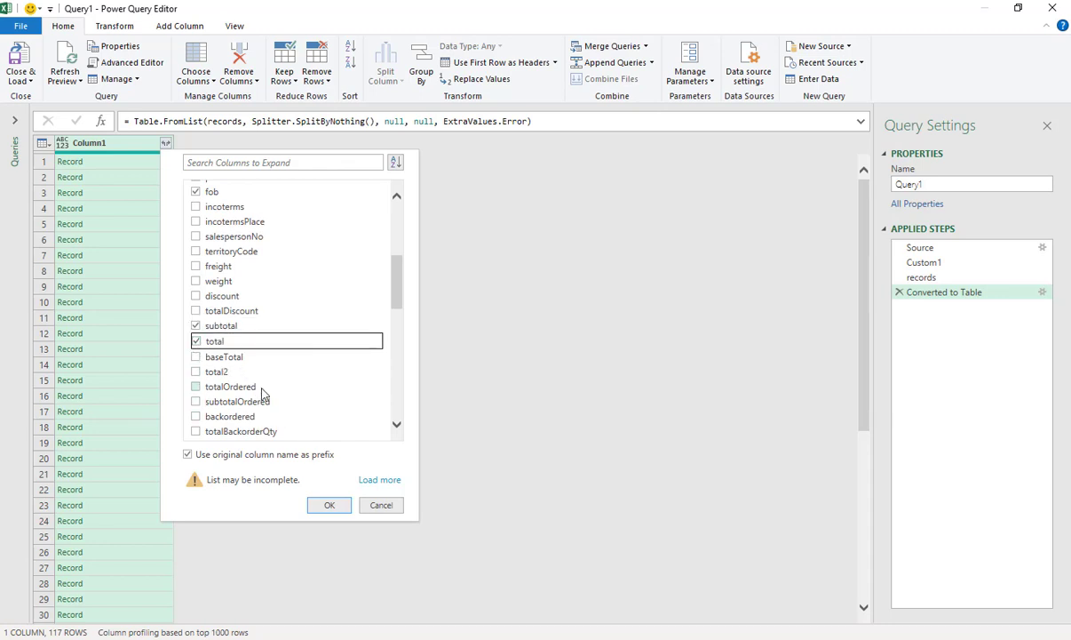
- Include the address field as well and expand Column1 with the original column name as prefix
scroll(265, 396, down, 3)
scroll(293, 406, down, 5)
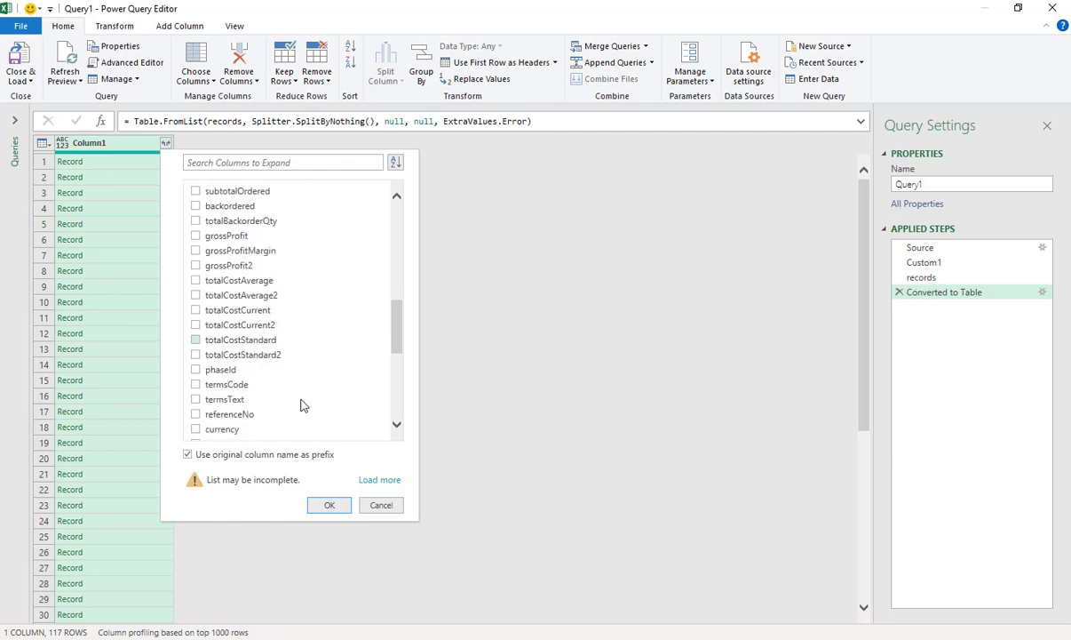
scroll(302, 406, down, 5)
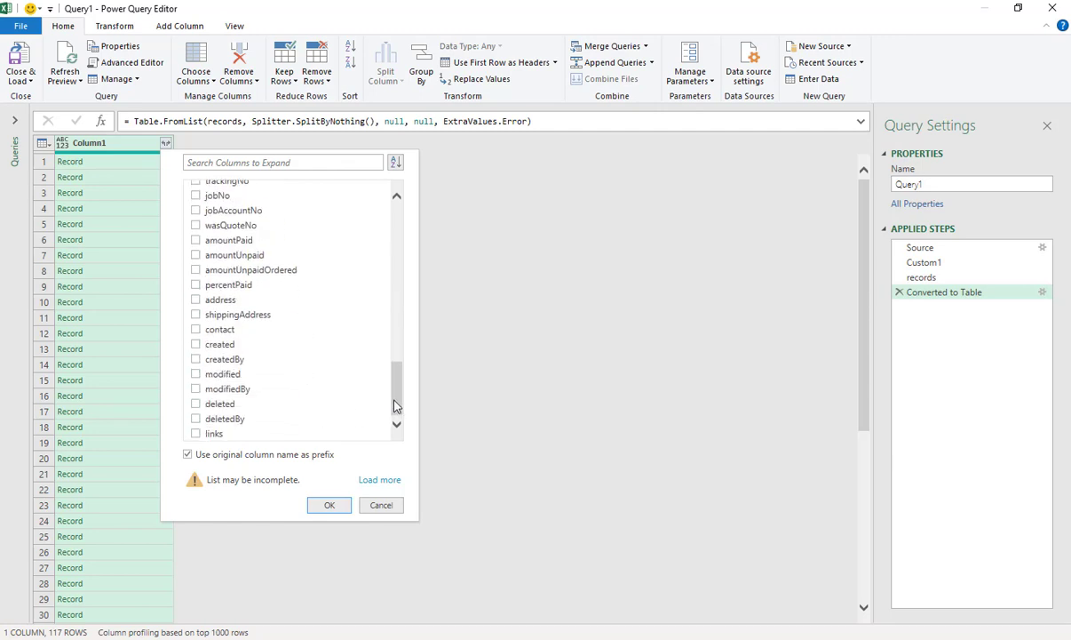
drag(397, 401, 399, 386)
click(197, 330)
scroll(397, 308, up, 10)
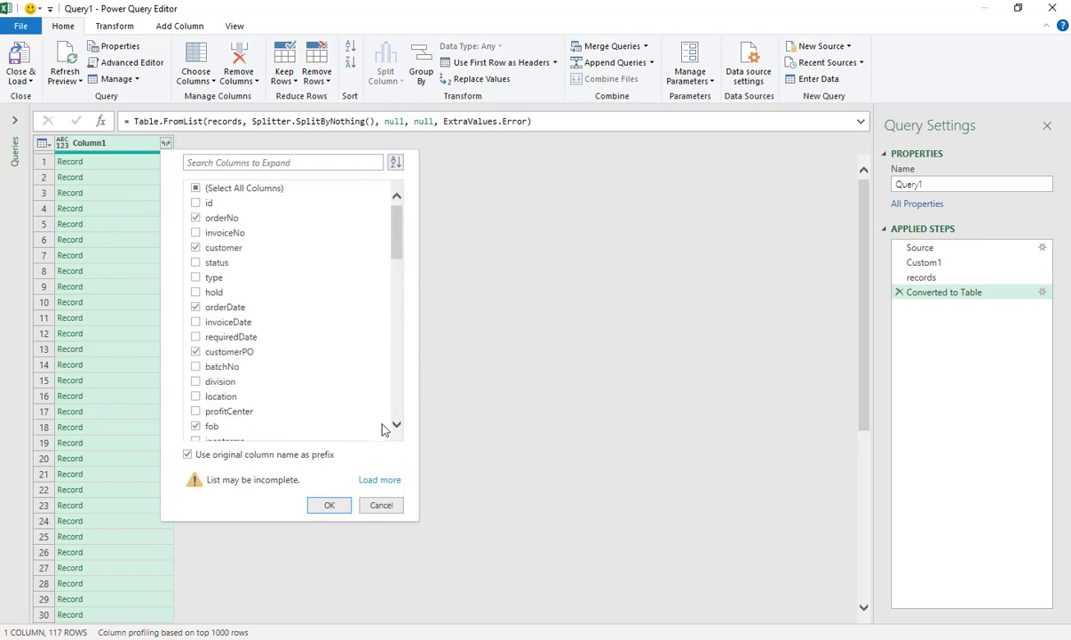
click(328, 505)
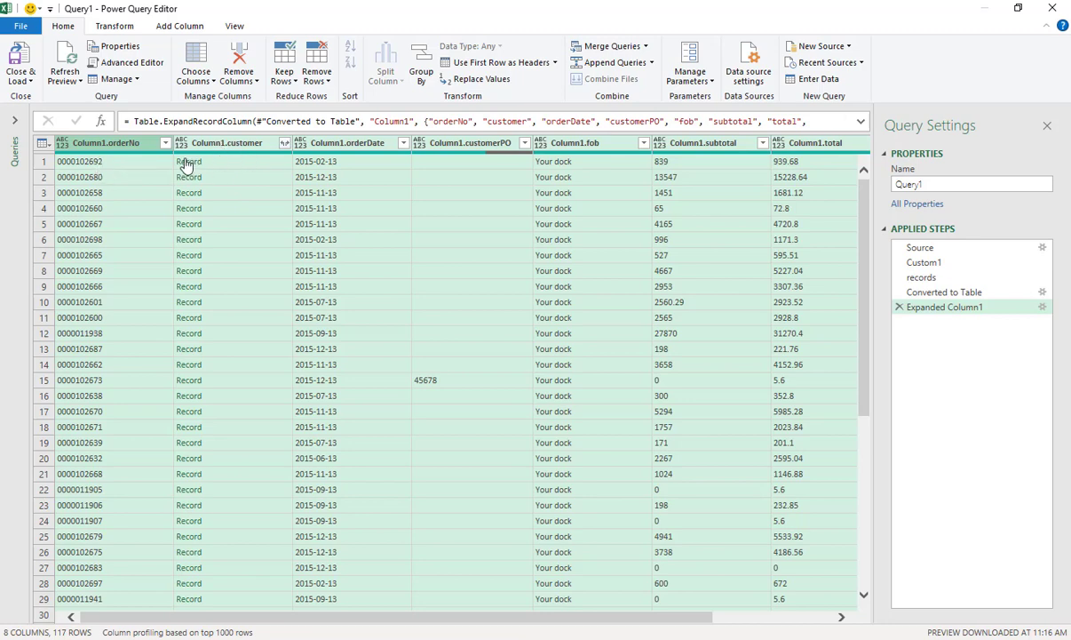
- Expand the Column1.customer records into only the customerNo and name columns
click(283, 143)
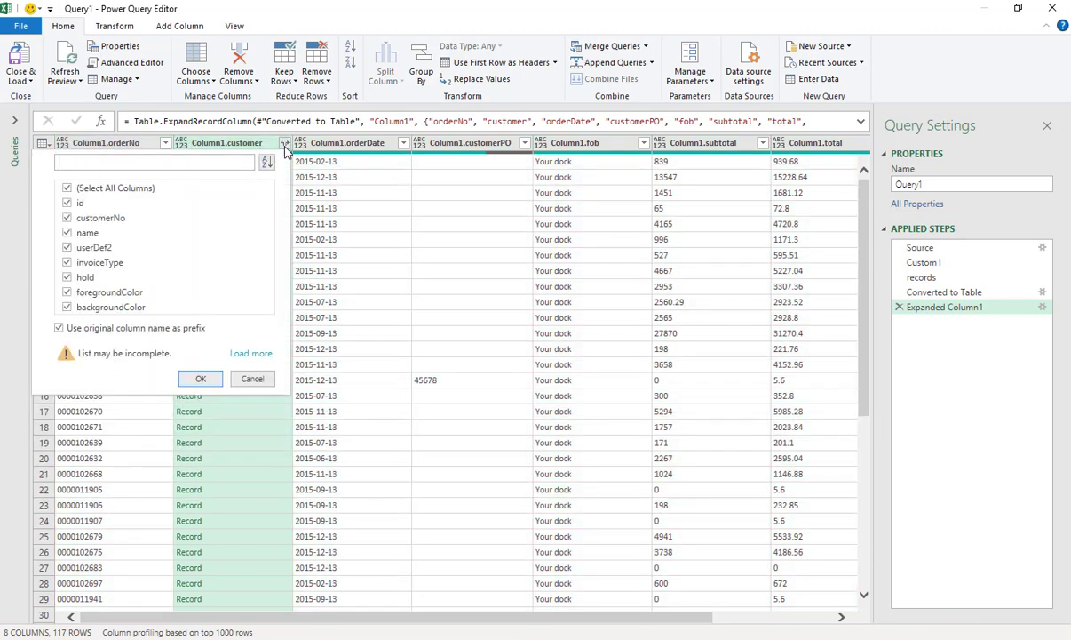
click(66, 188)
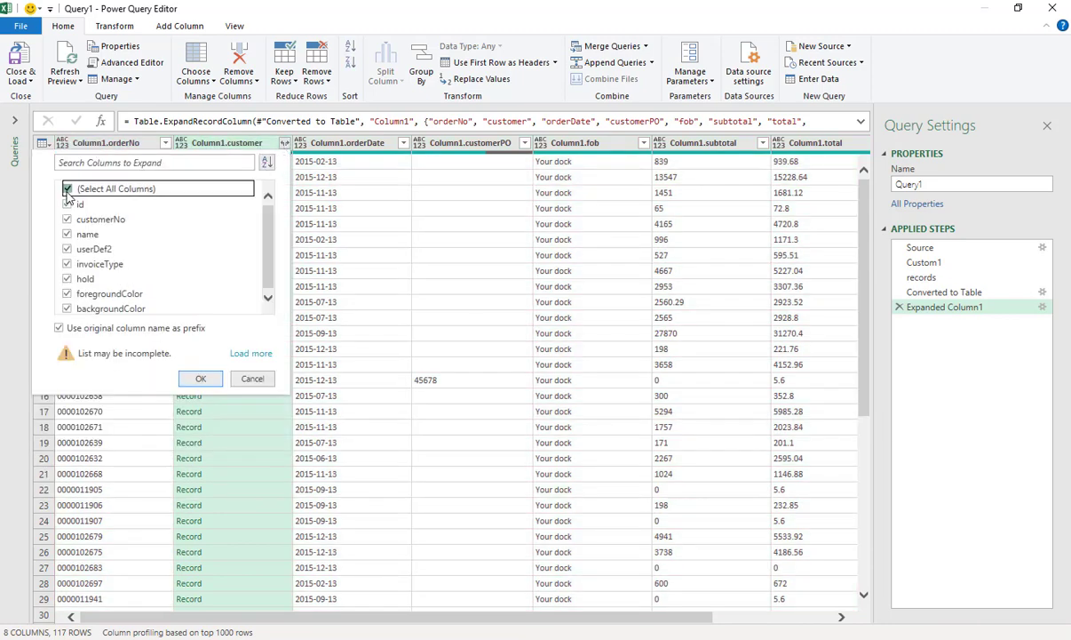
click(68, 234)
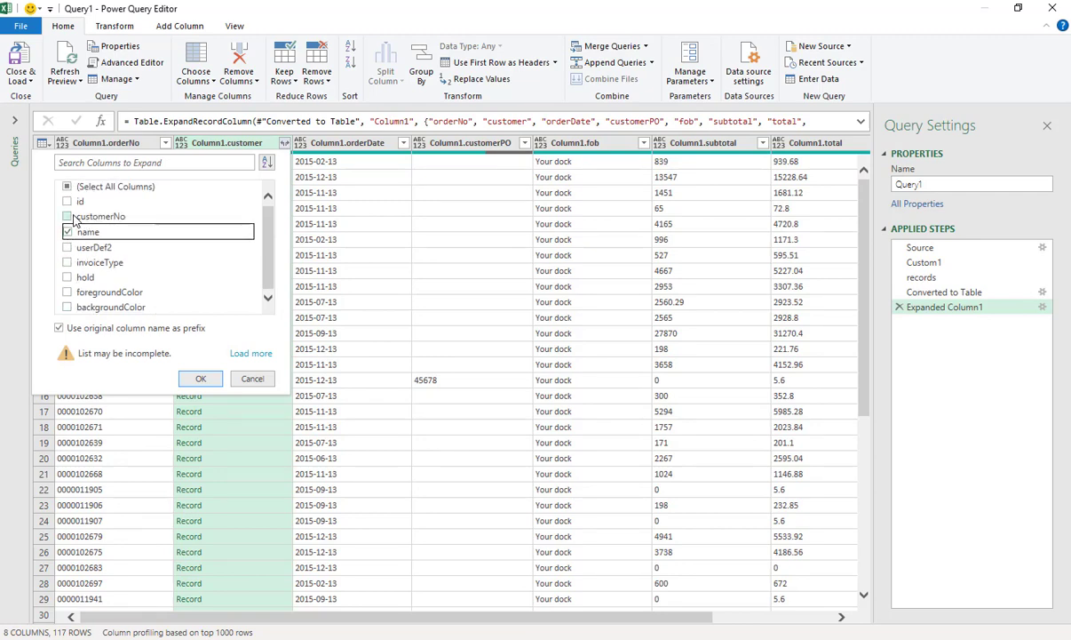
click(68, 217)
click(200, 379)
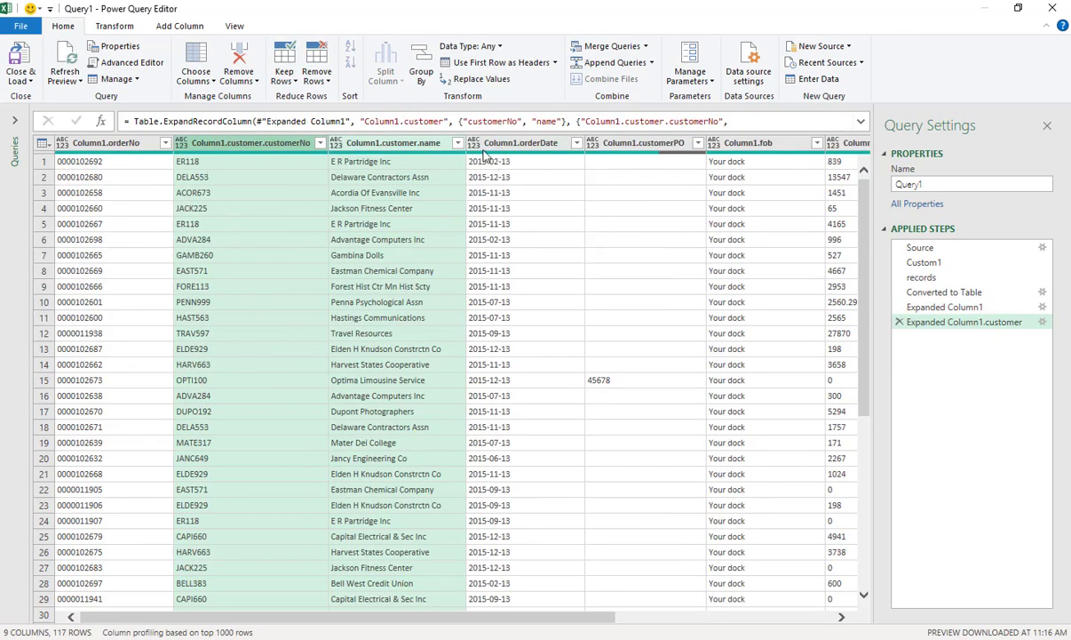
- Set the data type of Column1.orderDate to Date and of Column1.subtotal and Column1.total to Decimal Number
click(473, 143)
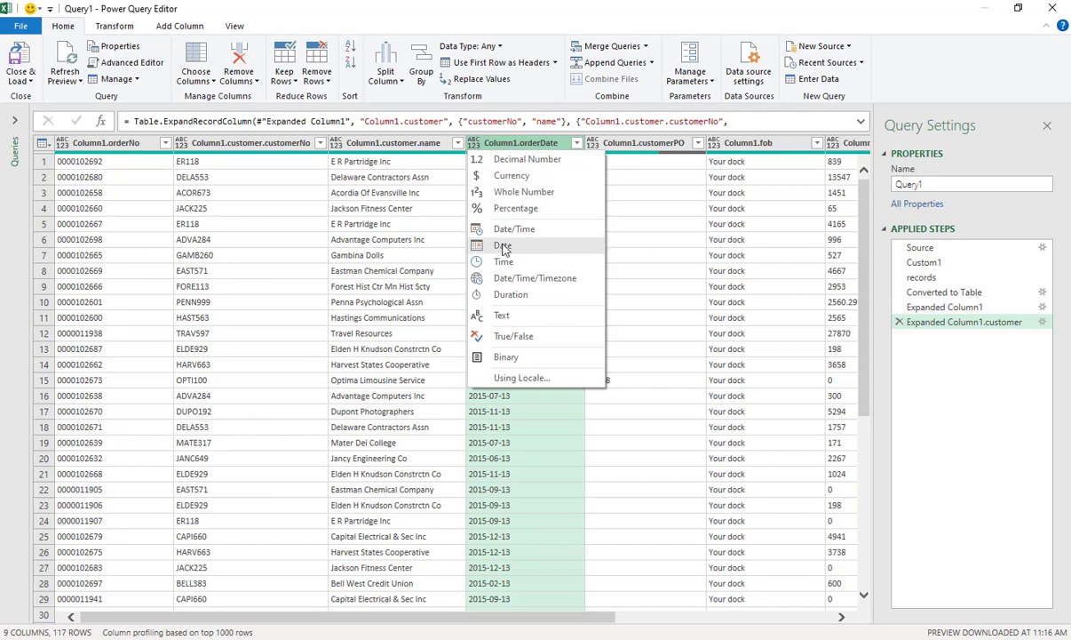
click(504, 247)
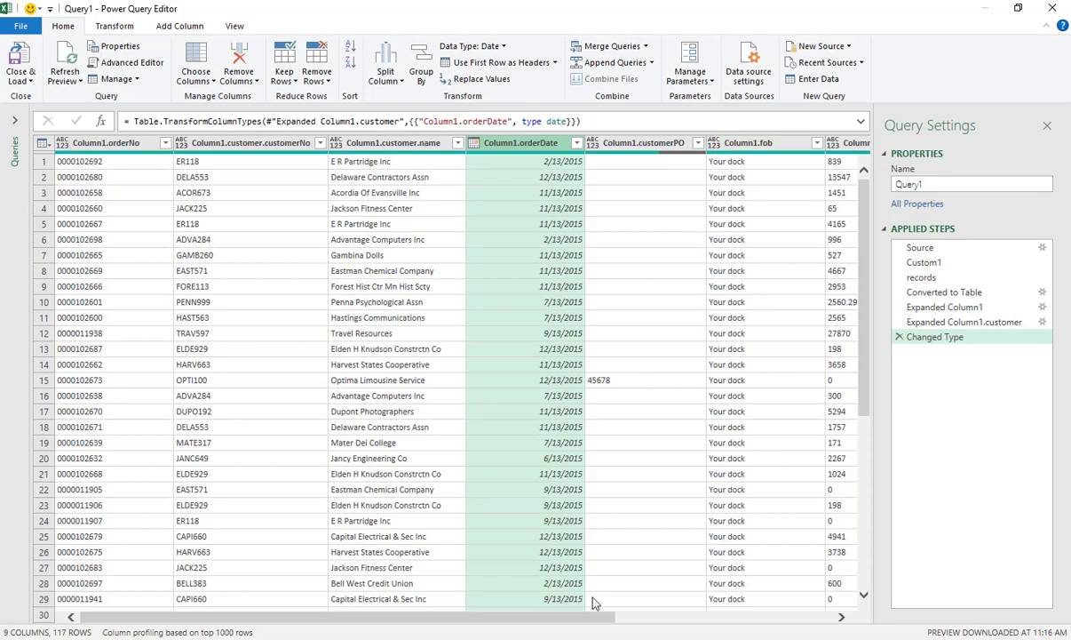
drag(591, 615, 788, 613)
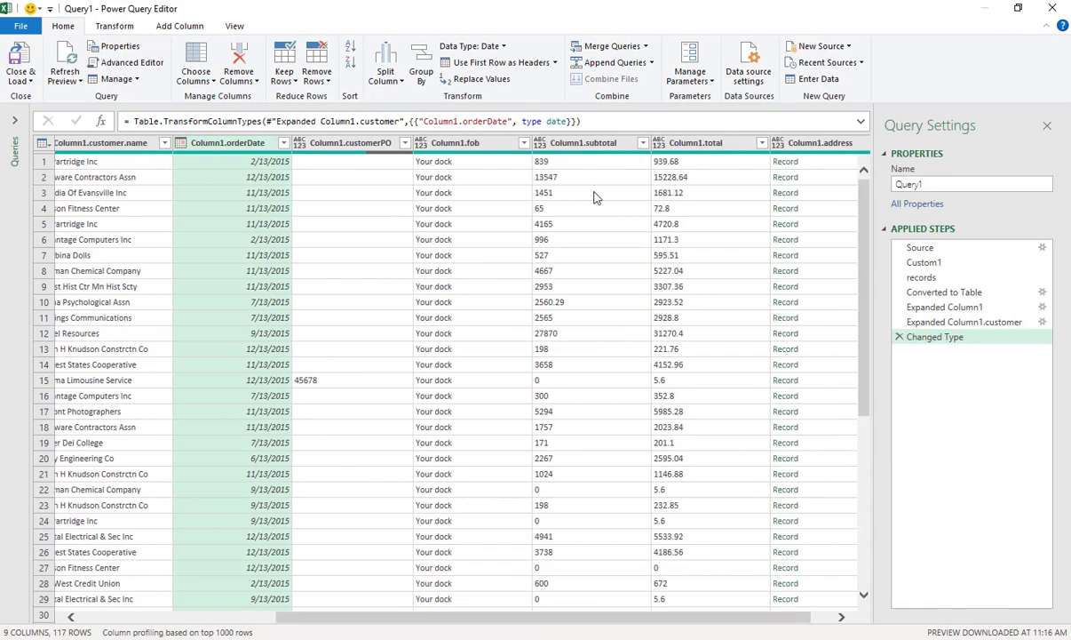
click(540, 143)
click(553, 160)
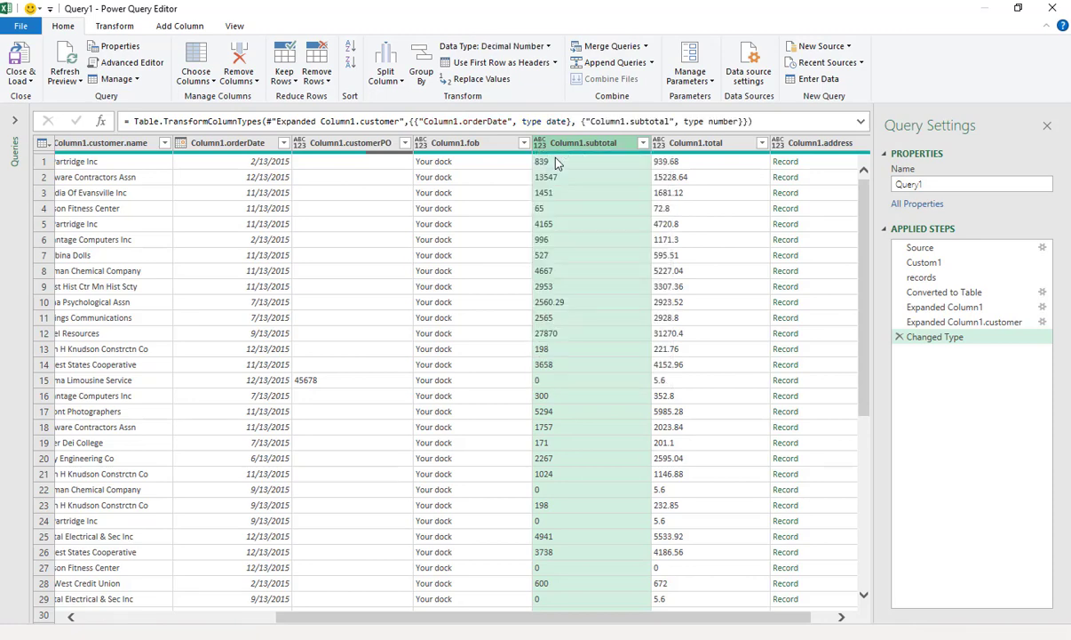
click(659, 143)
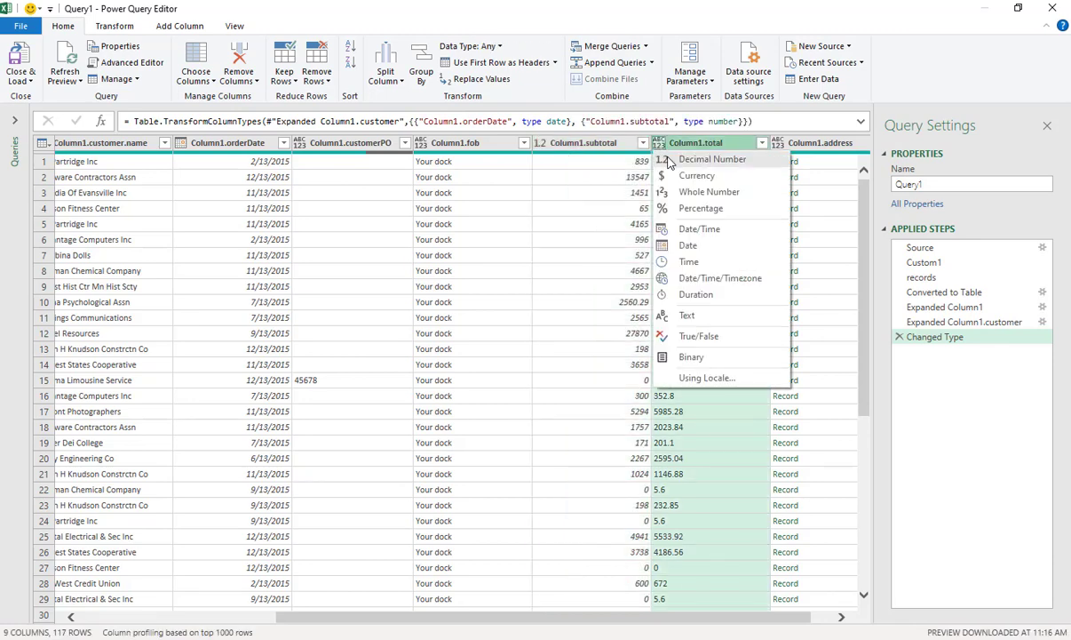
click(712, 160)
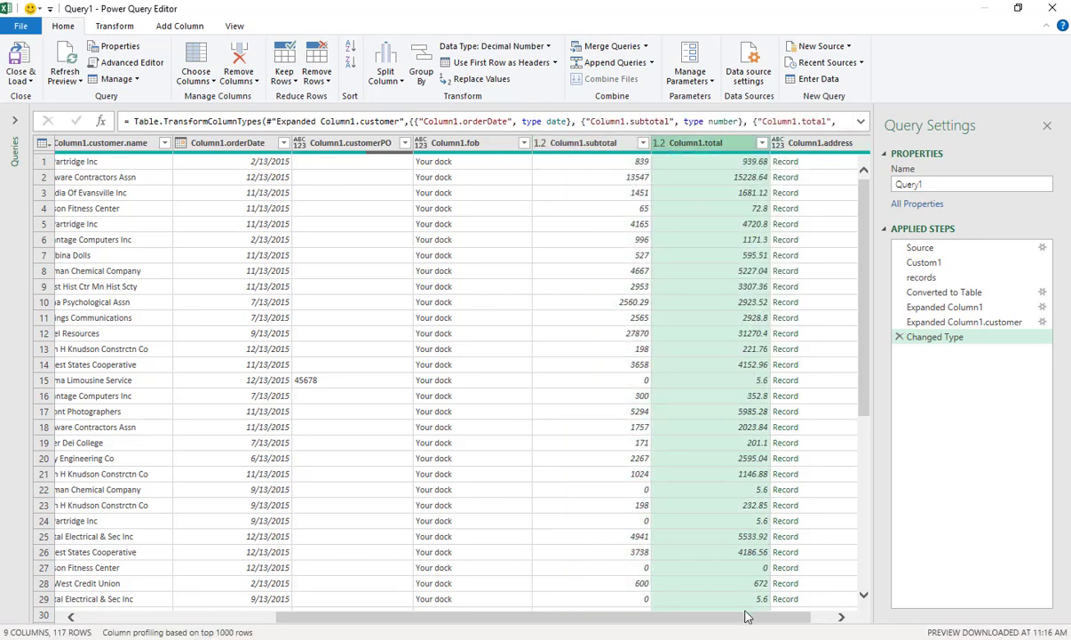
- Expand the Column1.address records into only the line1, city, provState, postalCode and country columns
scroll(760, 616, right, 1)
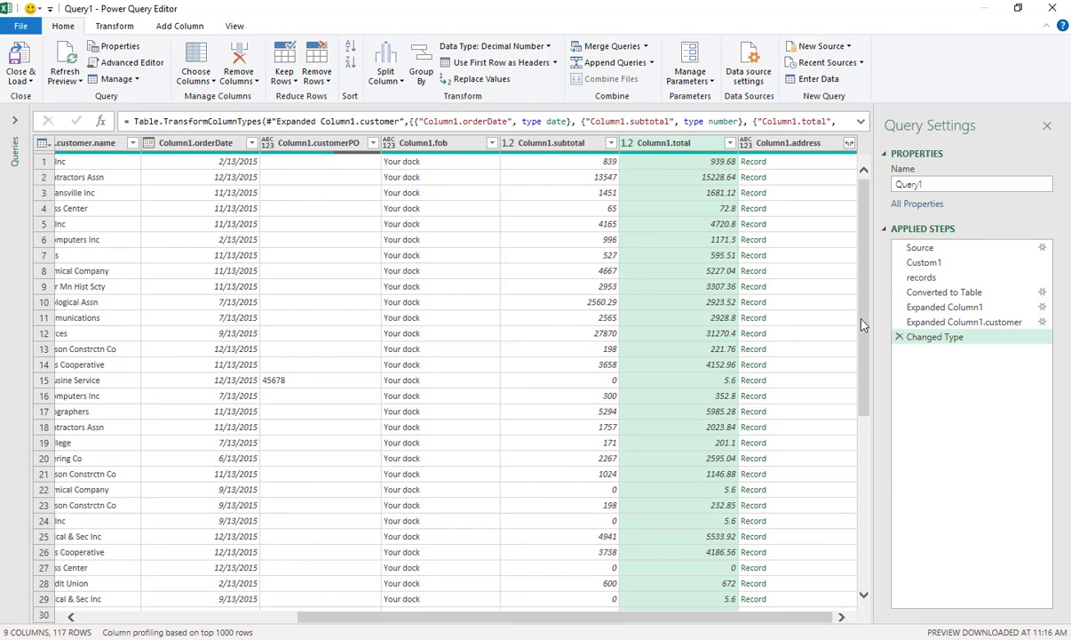
click(849, 144)
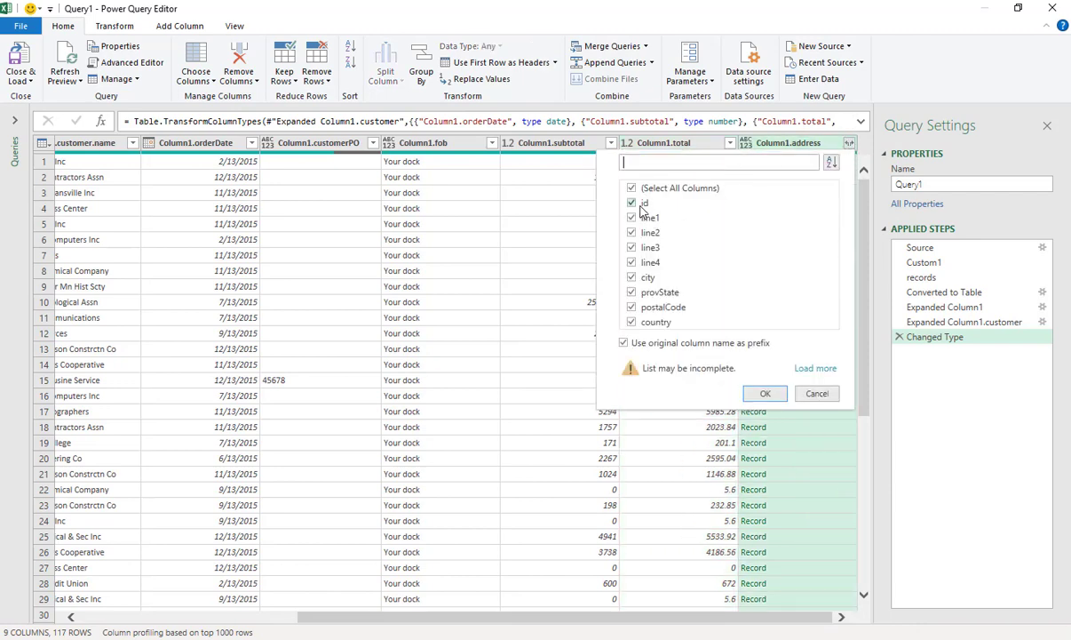
click(632, 188)
click(633, 217)
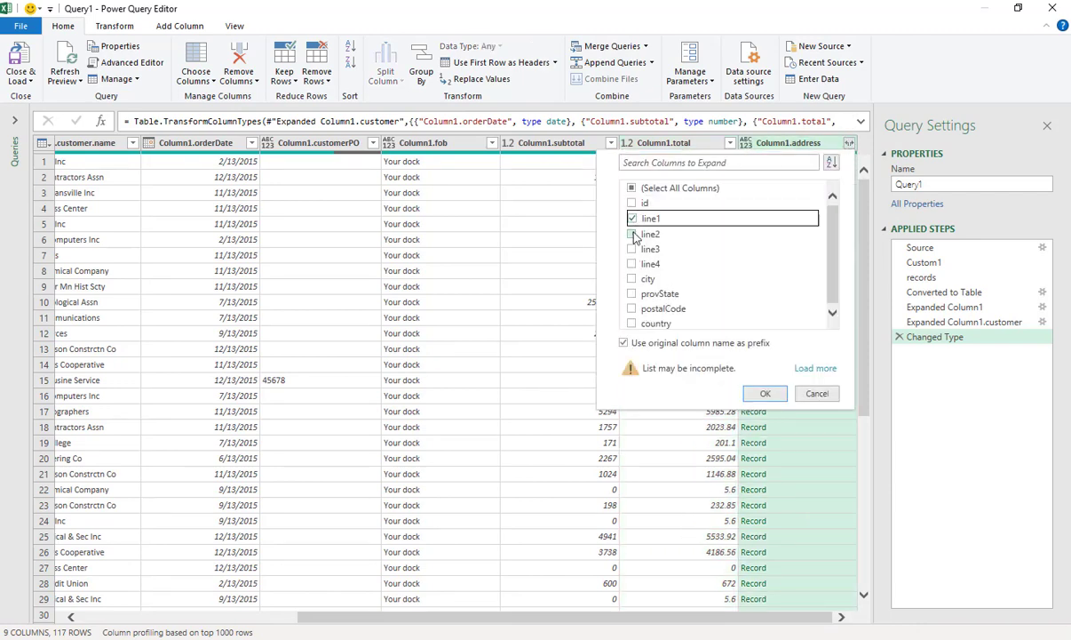
click(632, 277)
click(632, 292)
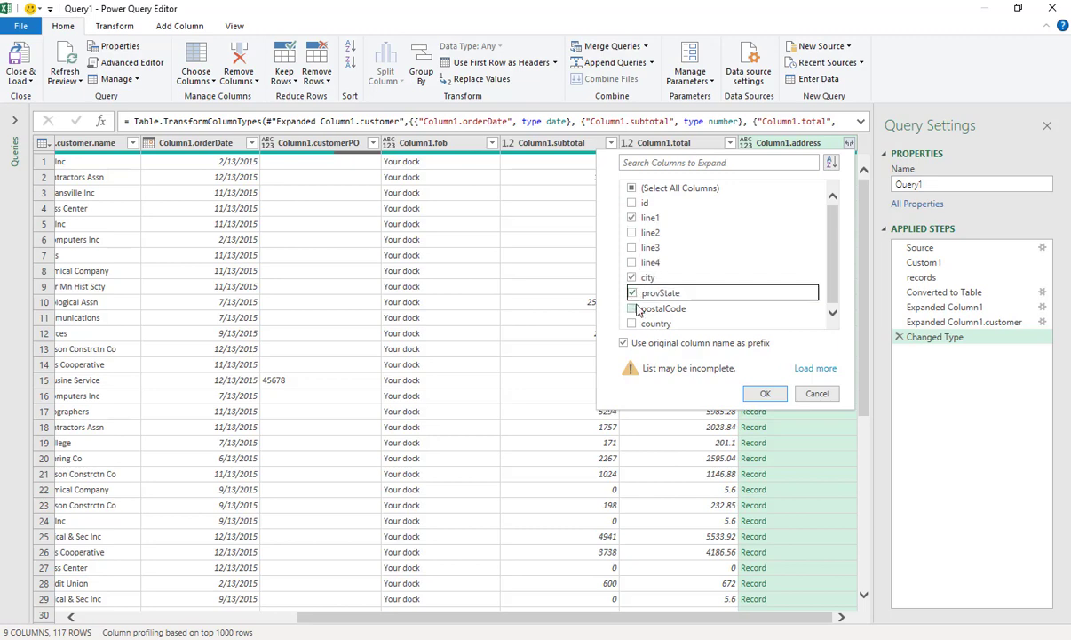
click(632, 308)
click(633, 322)
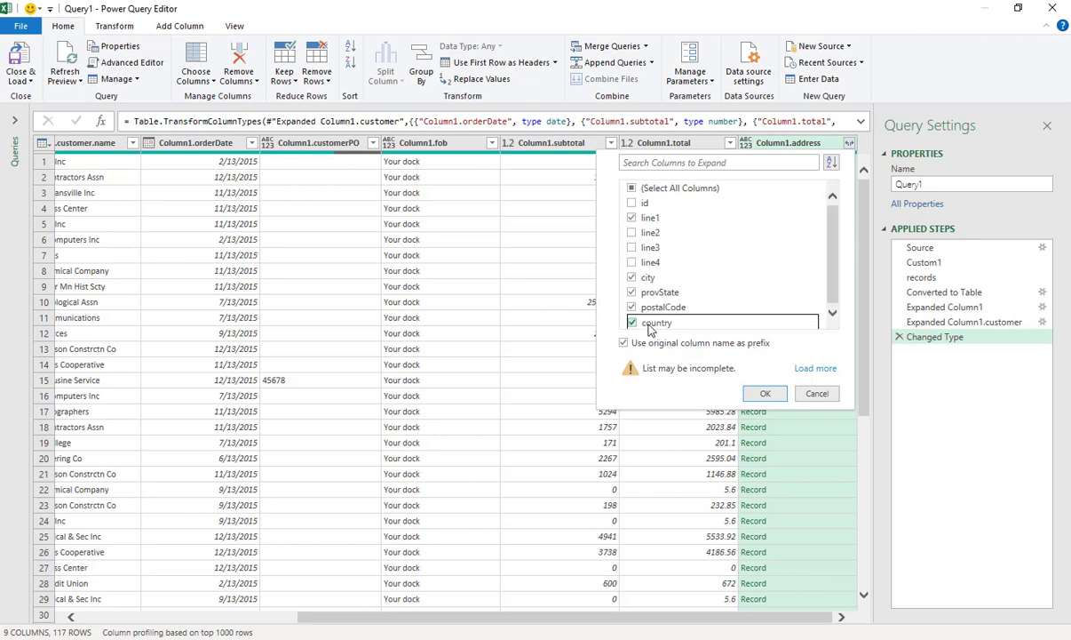
click(769, 396)
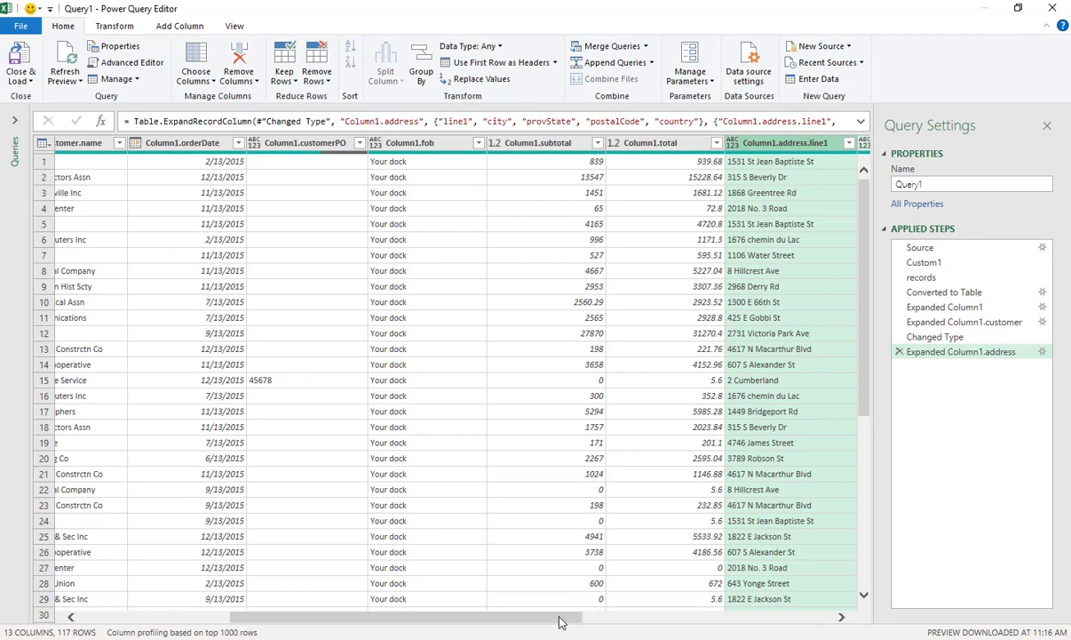
- Close the query editor, load the finished query into the workbook, and select cell B2 in the loaded table
drag(559, 622, 833, 609)
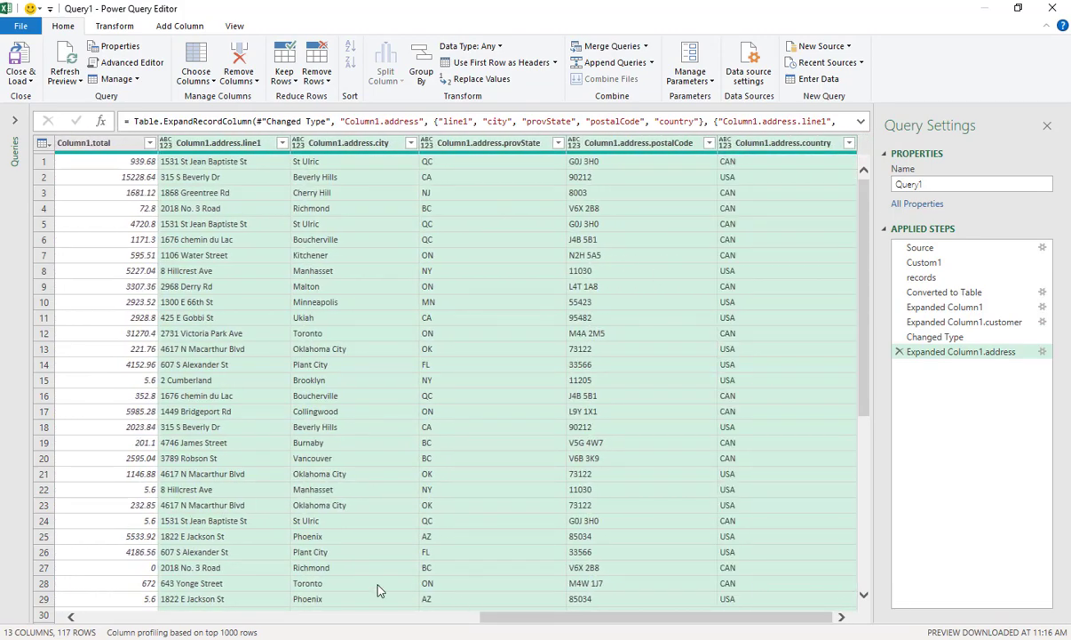
drag(487, 617, 66, 590)
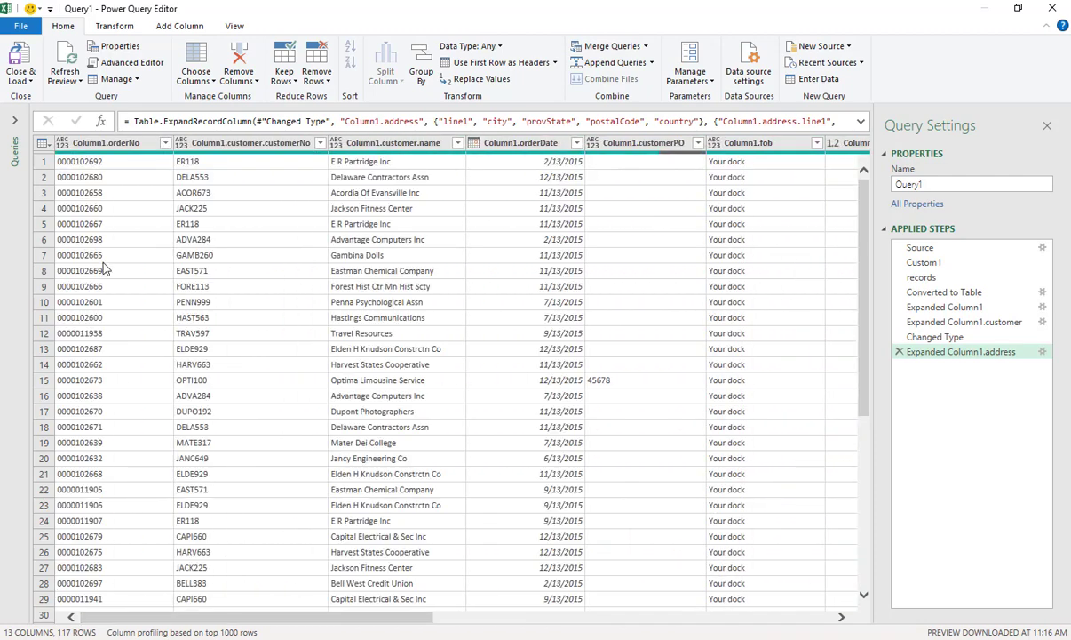
click(21, 64)
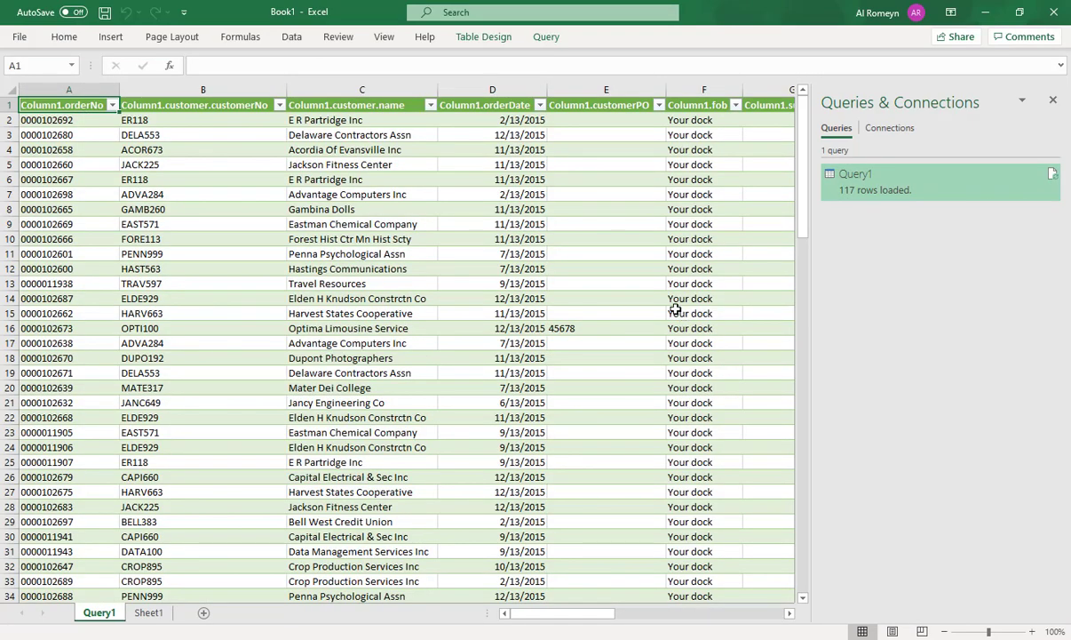
click(186, 116)
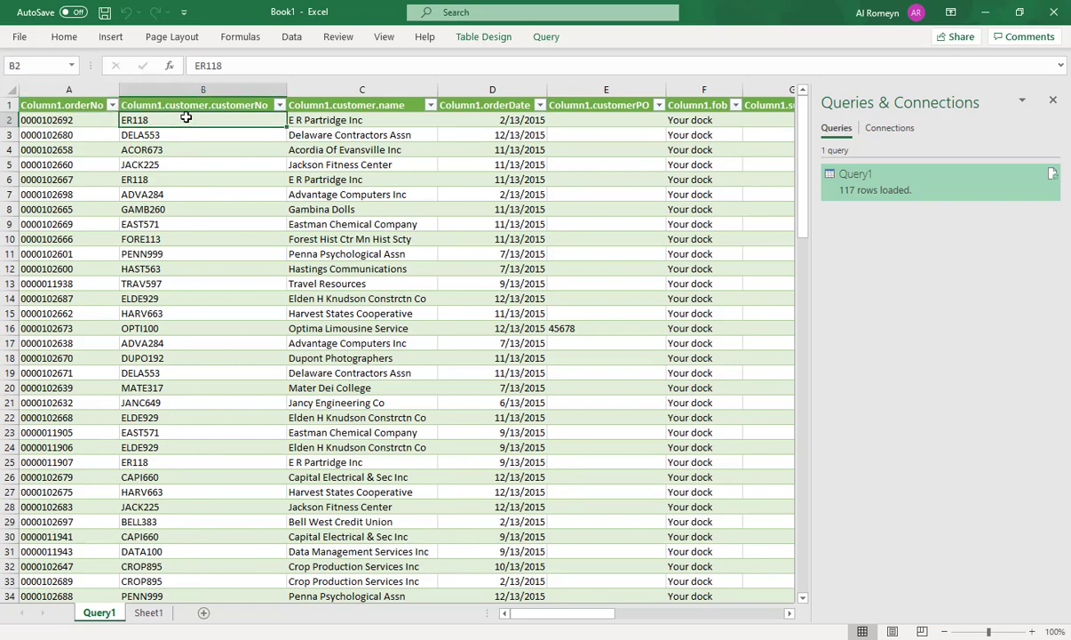
click(292, 36)
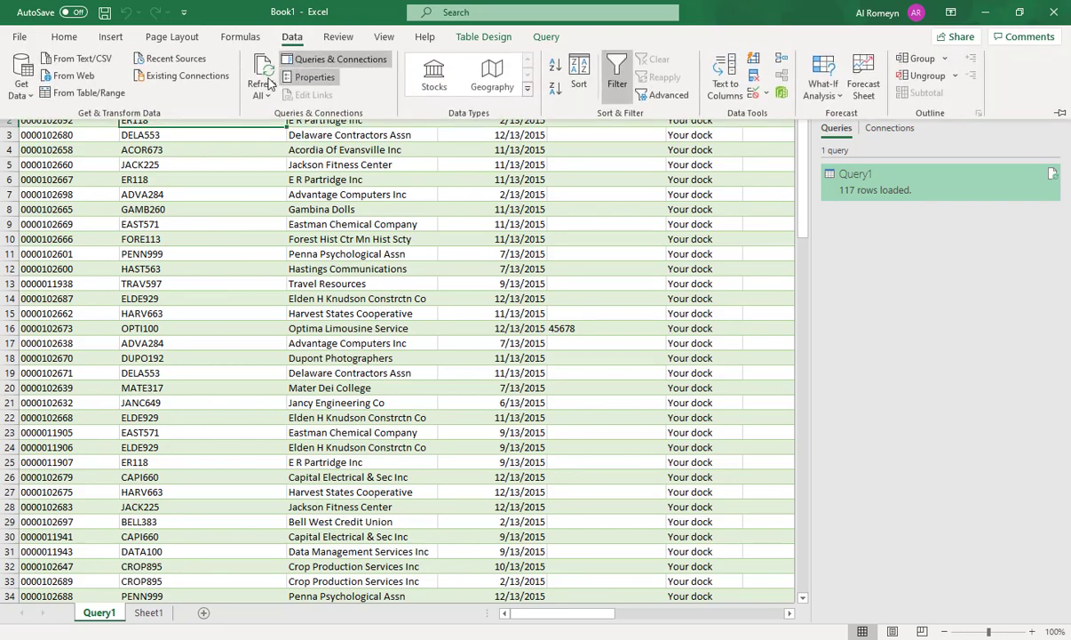
click(174, 133)
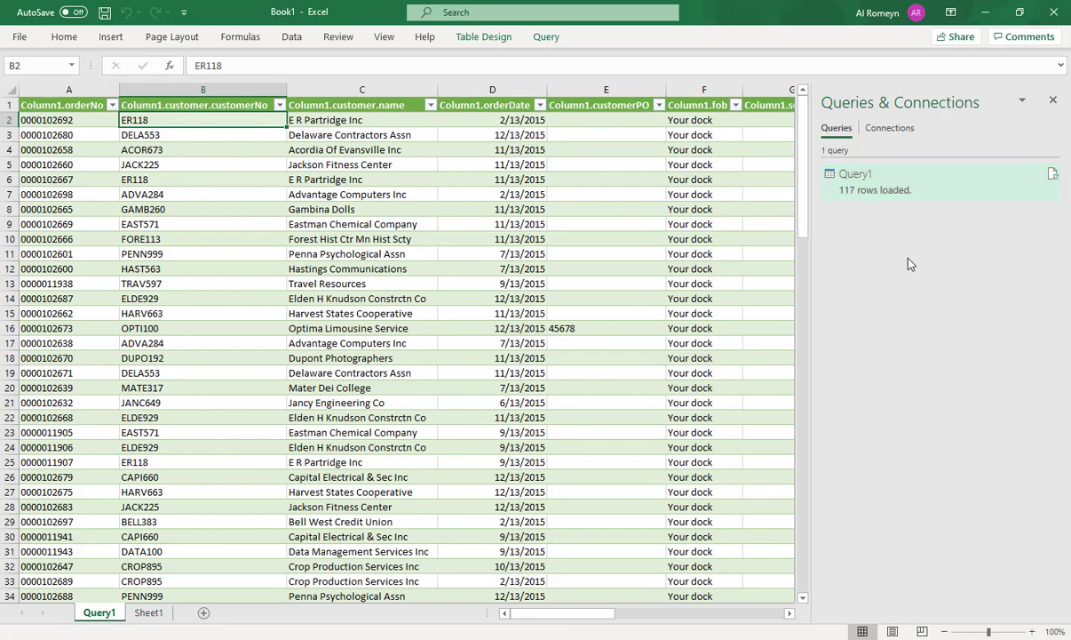
- On Sheet1, start a new data import from a web source
click(155, 613)
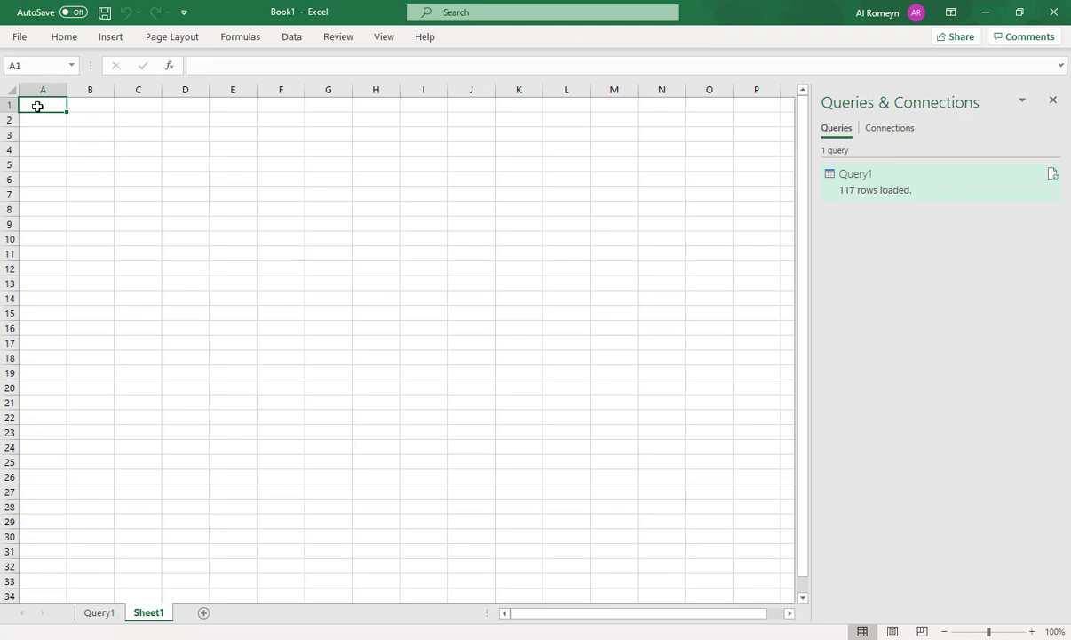
click(291, 37)
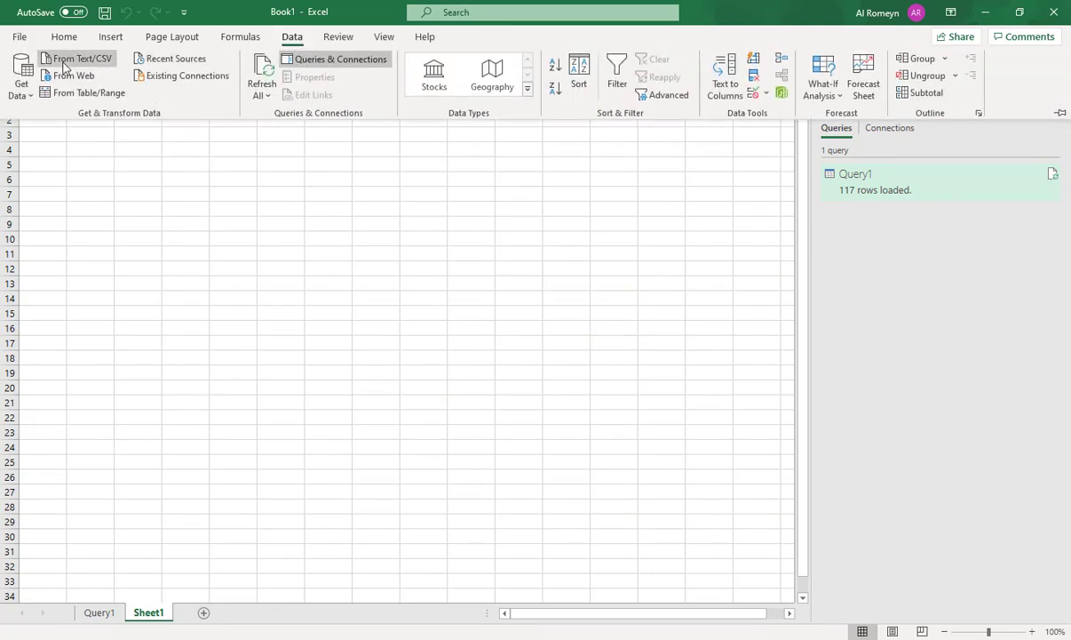
click(21, 78)
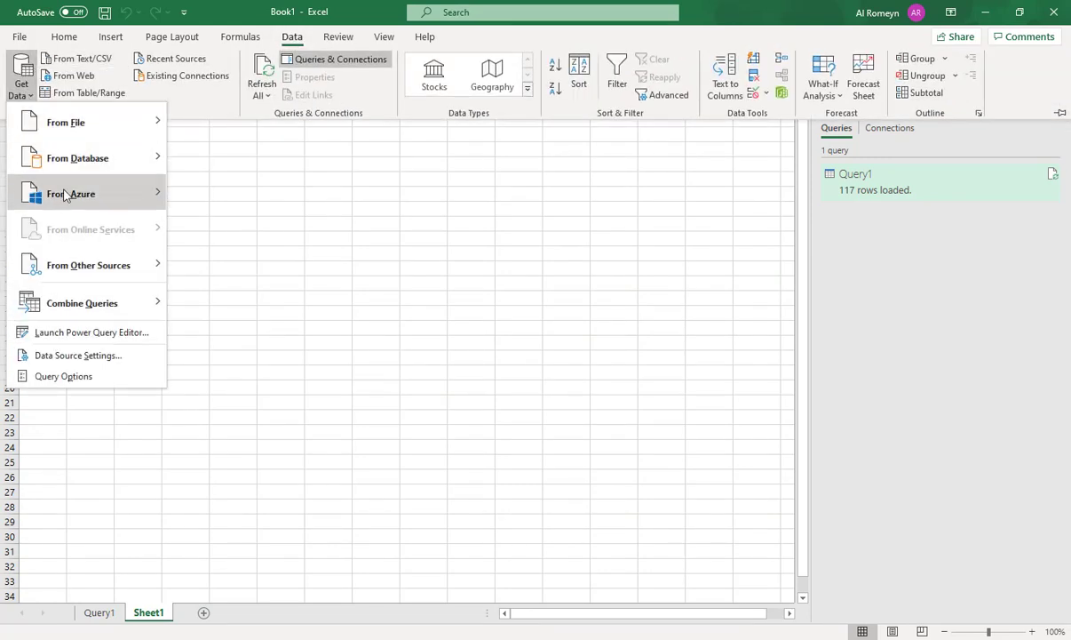
mouse_move(88, 265)
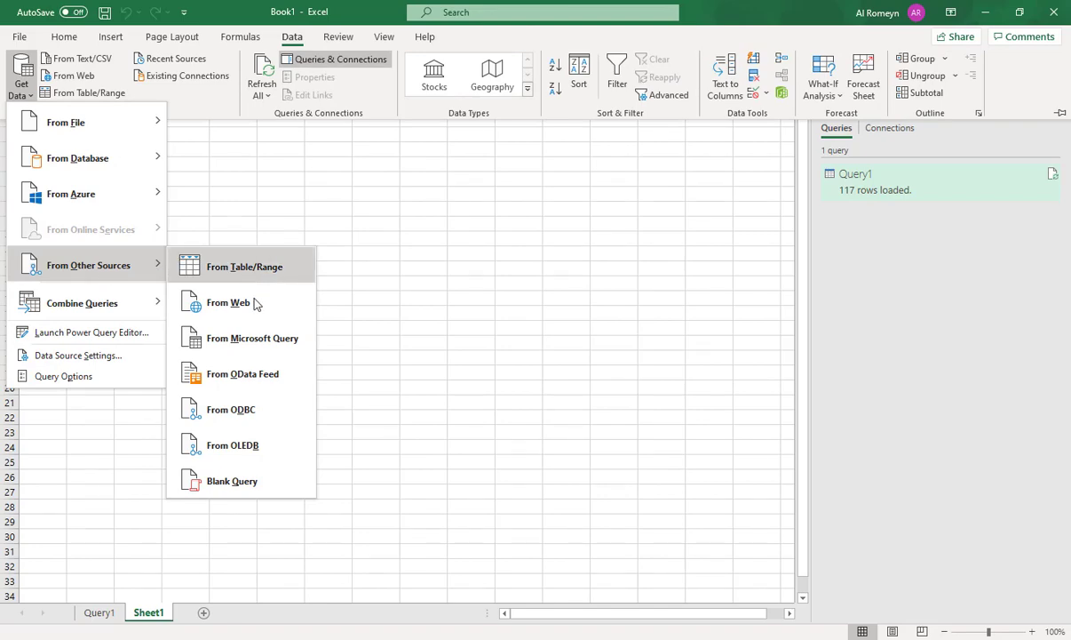
click(240, 304)
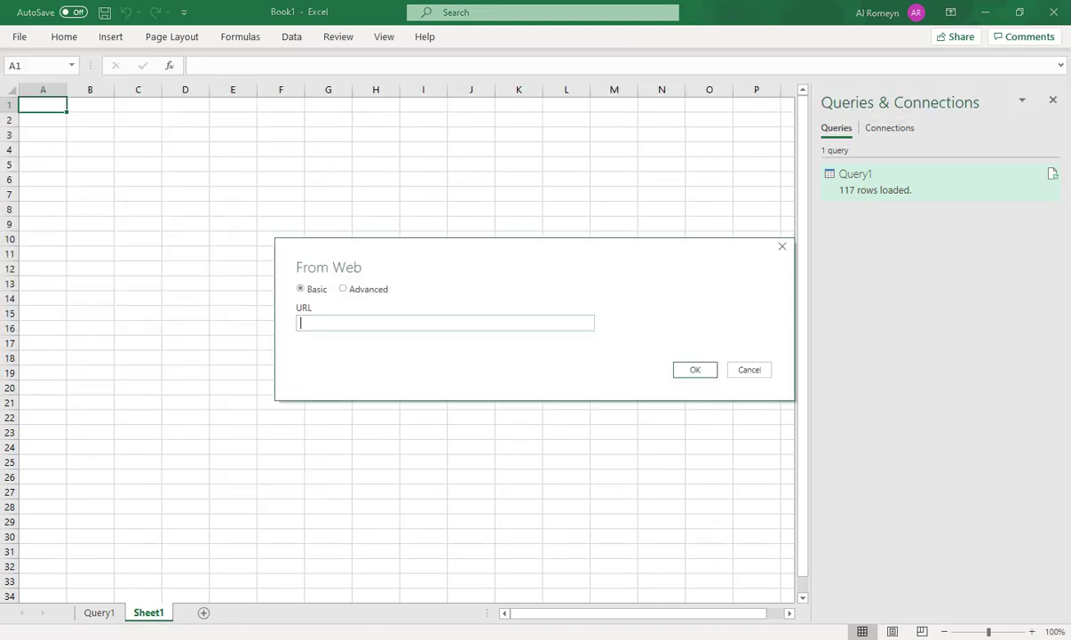
- Switch to the Spire API page in the browser, return to the company sales links and open the items endpoint
drag(1070, 194, 513, 70)
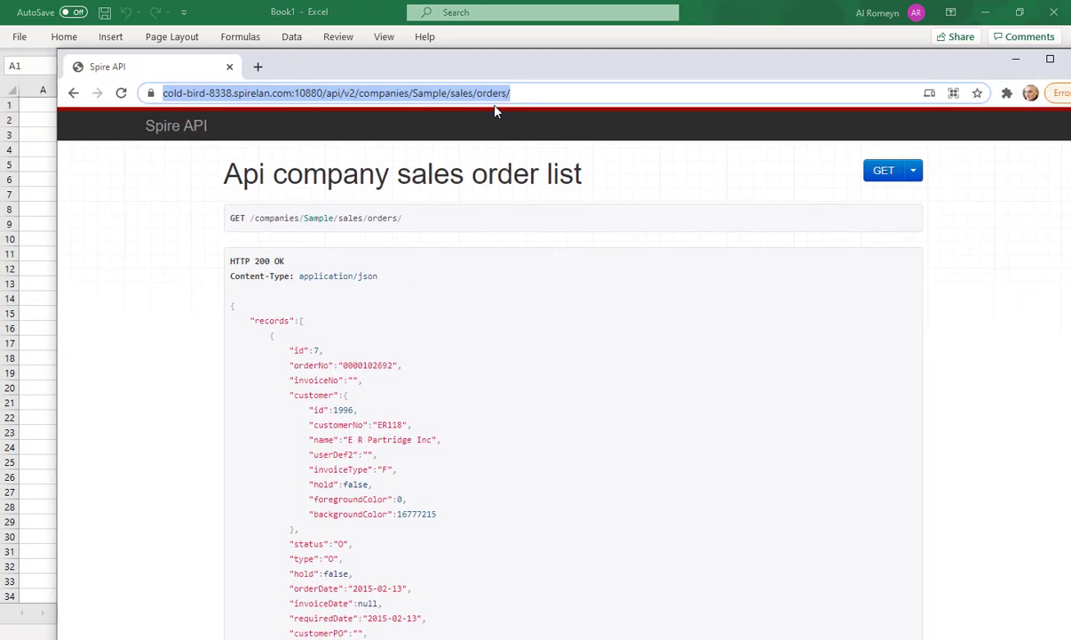
click(74, 93)
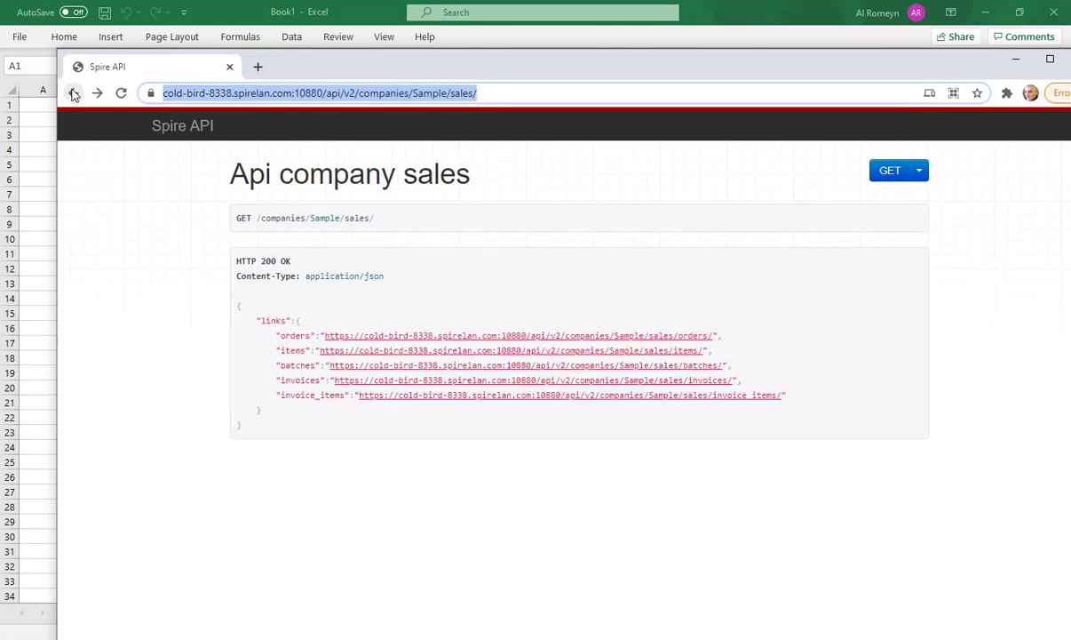
click(368, 348)
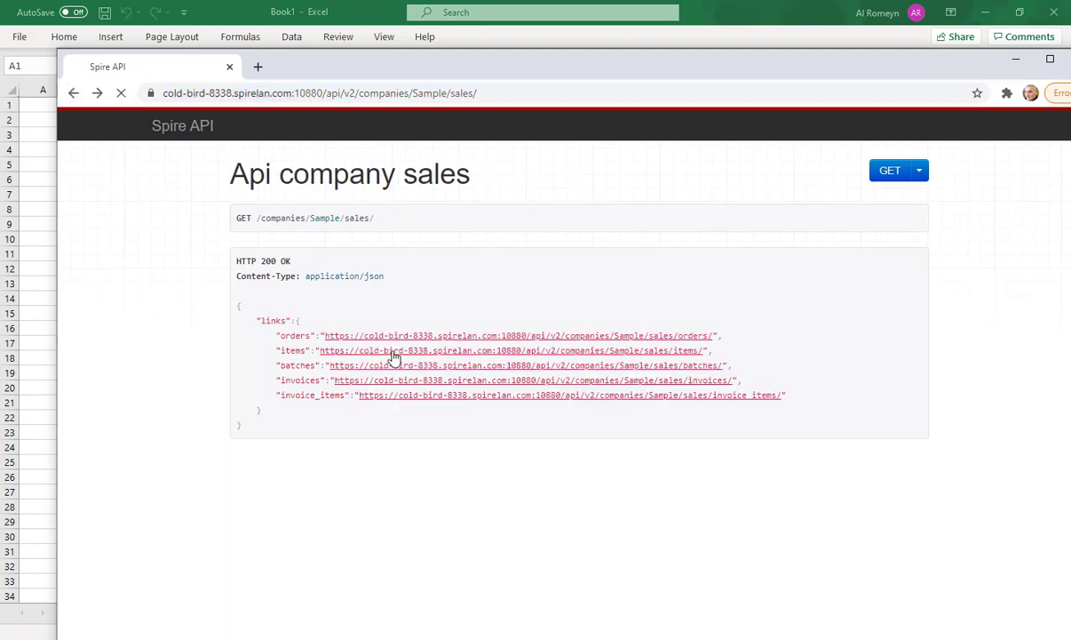
- Append ?limit=0 to the sales items URL in the browser and copy the full address
click(533, 93)
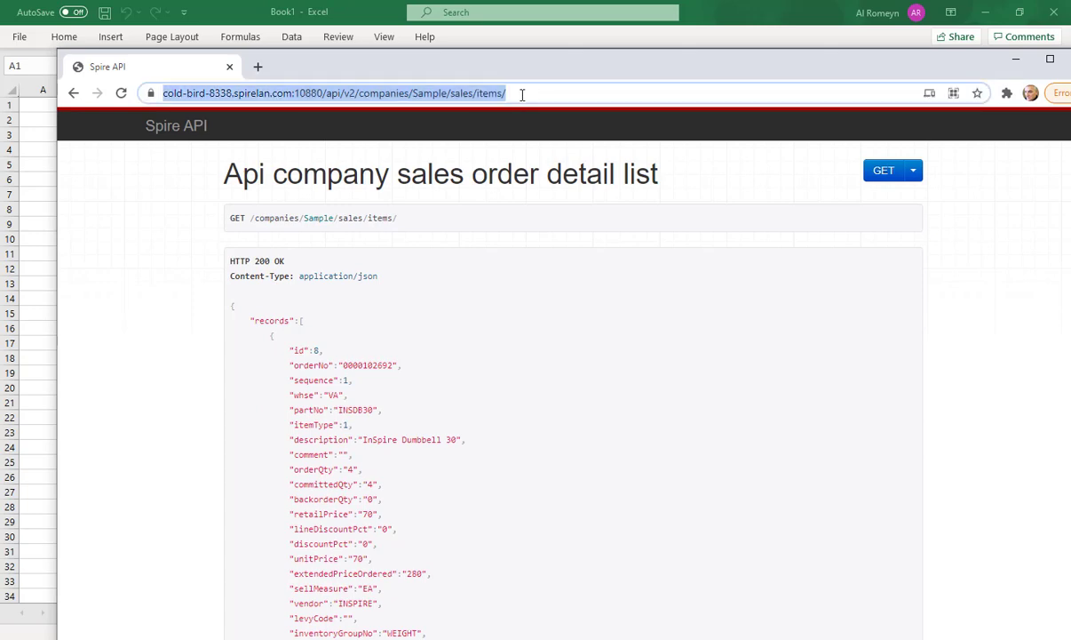
right_click(522, 95)
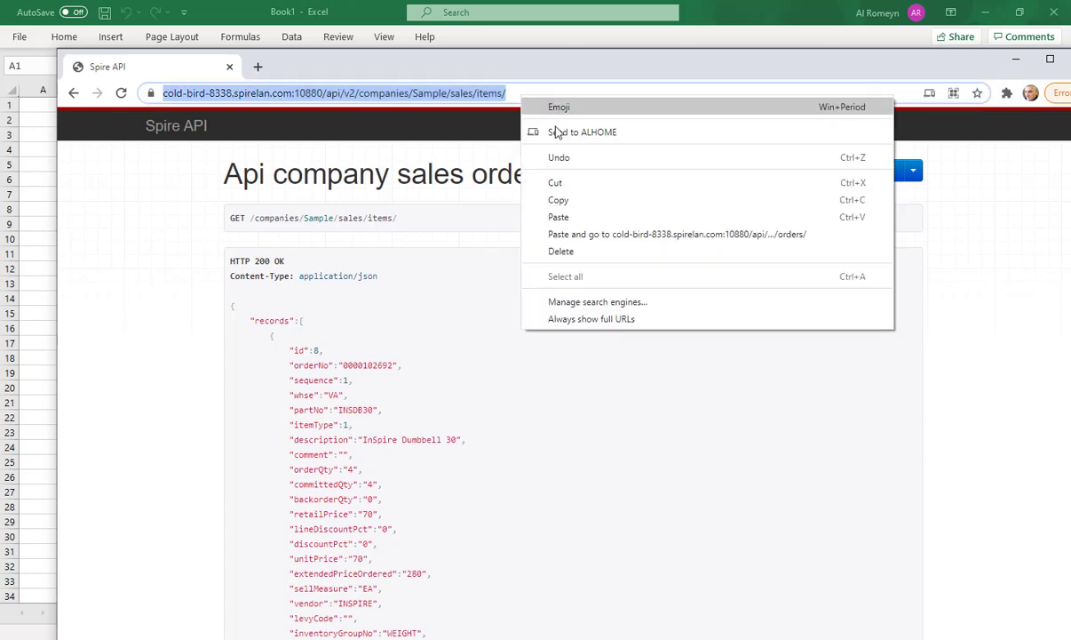
click(512, 94)
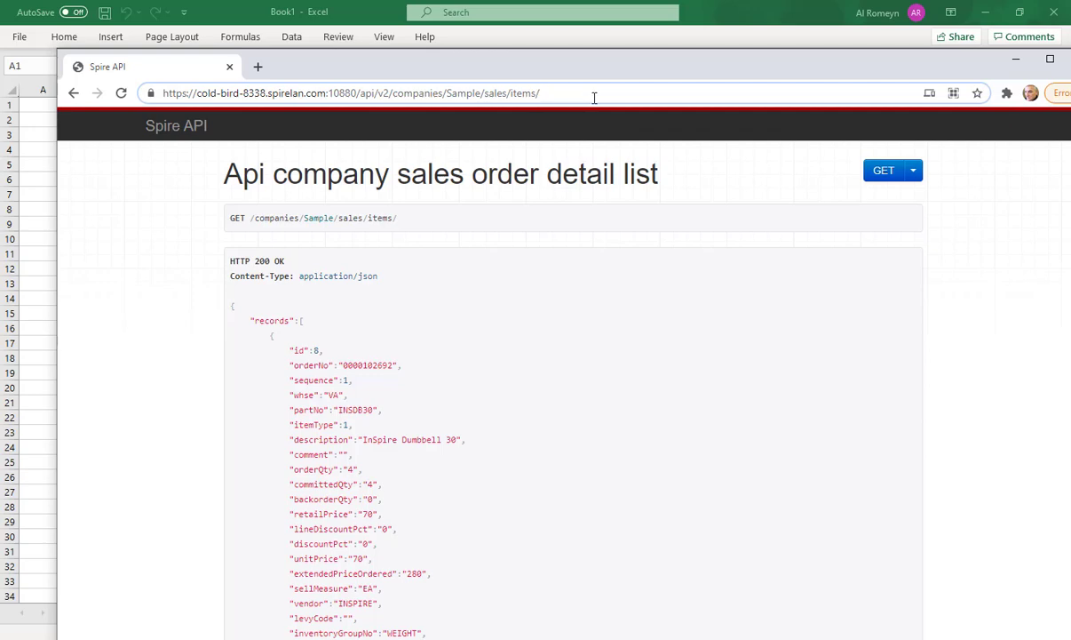
text(?limit)
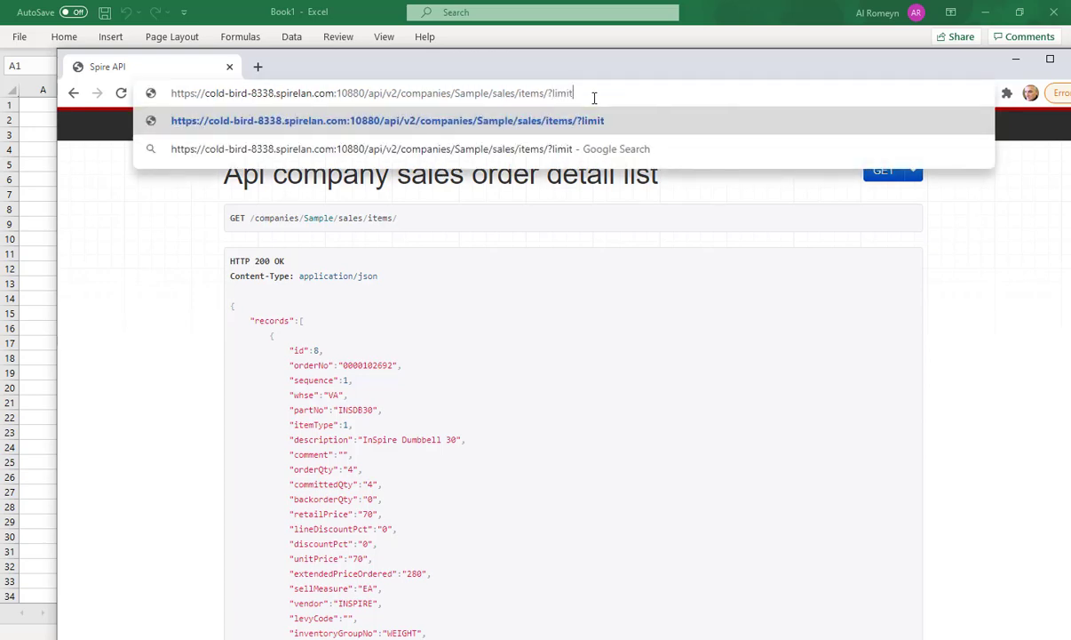
text(=0)
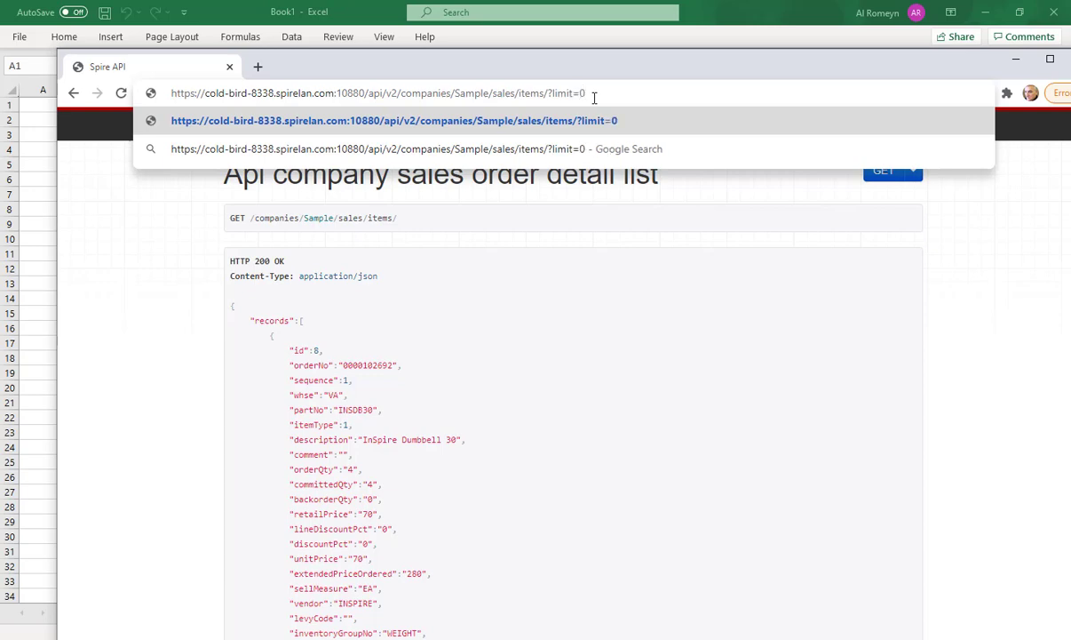
drag(604, 90, 170, 92)
right_click(197, 96)
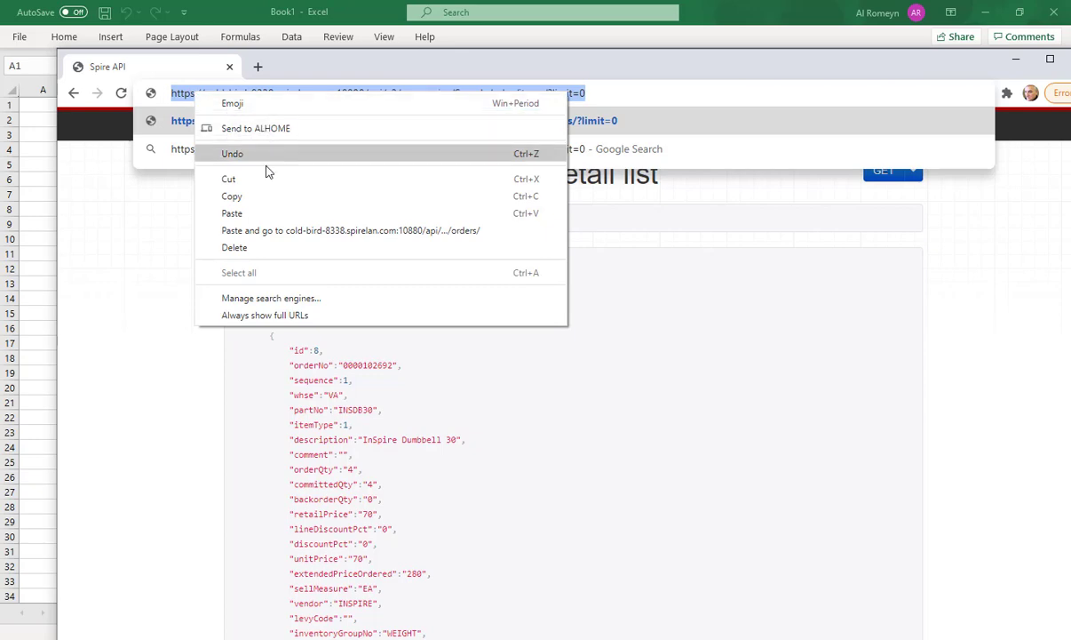
click(263, 197)
- Return to Excel, paste the copied sales items URL as the web source and load it into Power Query
click(1015, 59)
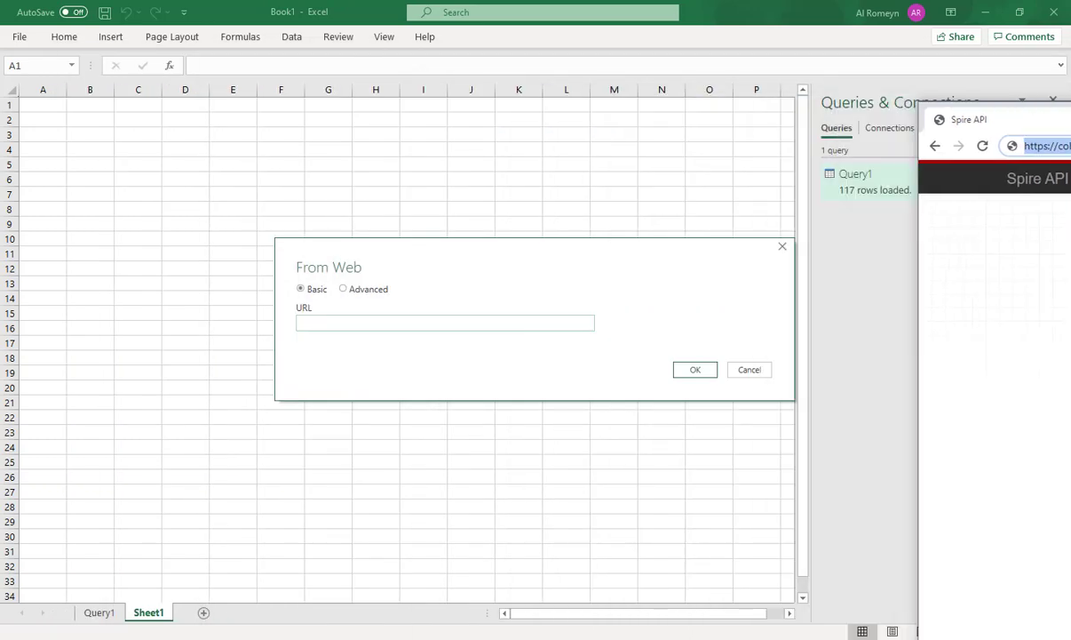
click(320, 322)
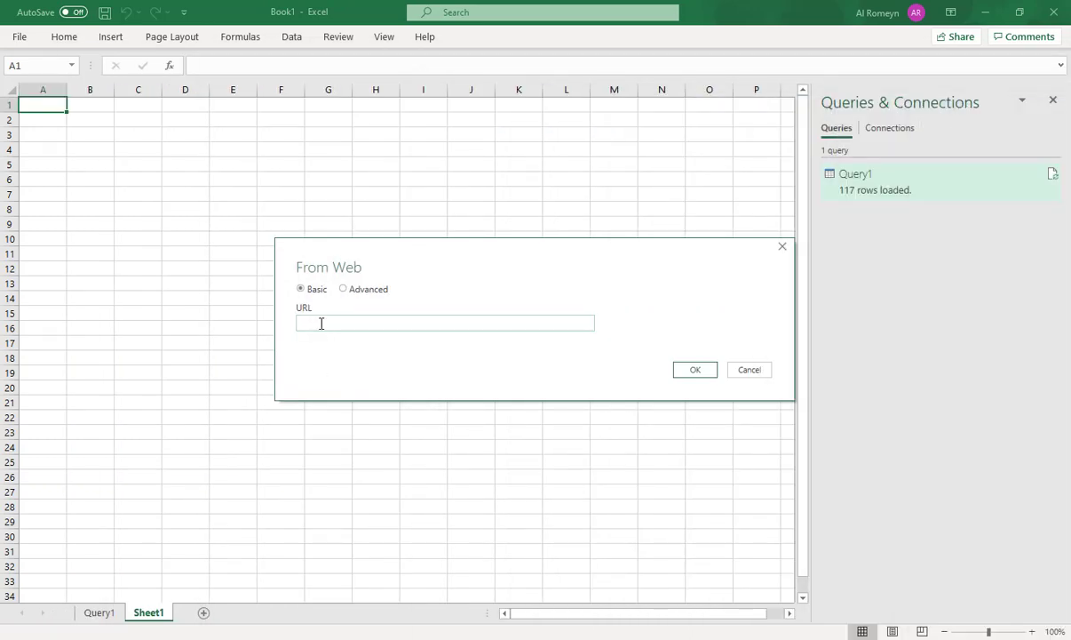
key(ctrl+v)
click(695, 370)
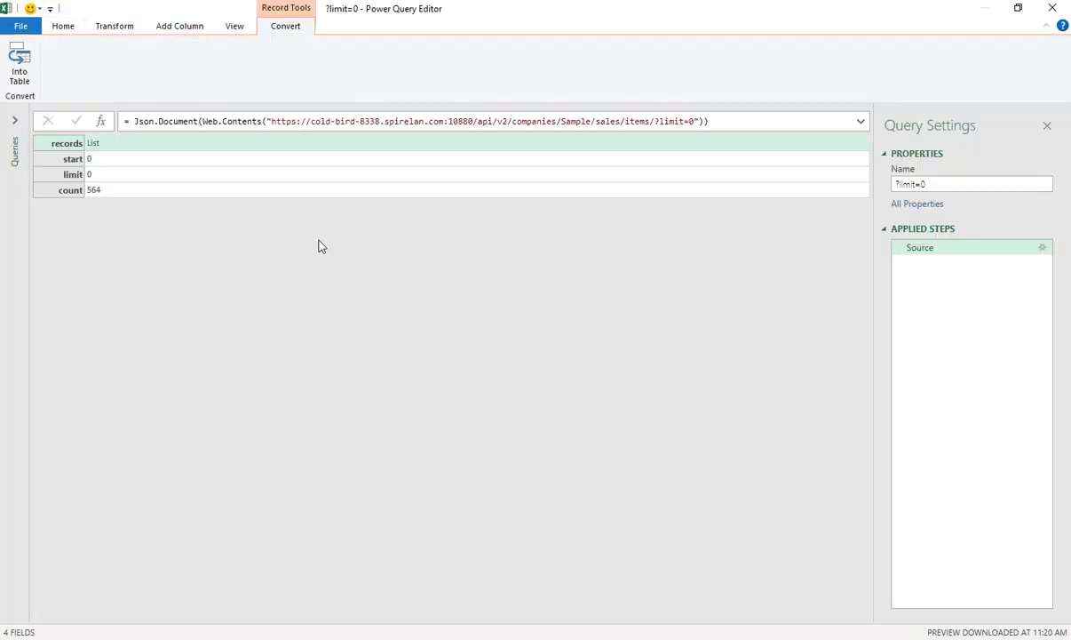
- Open the records list and convert it to a table with no delimiter and extra columns shown as errors
click(94, 144)
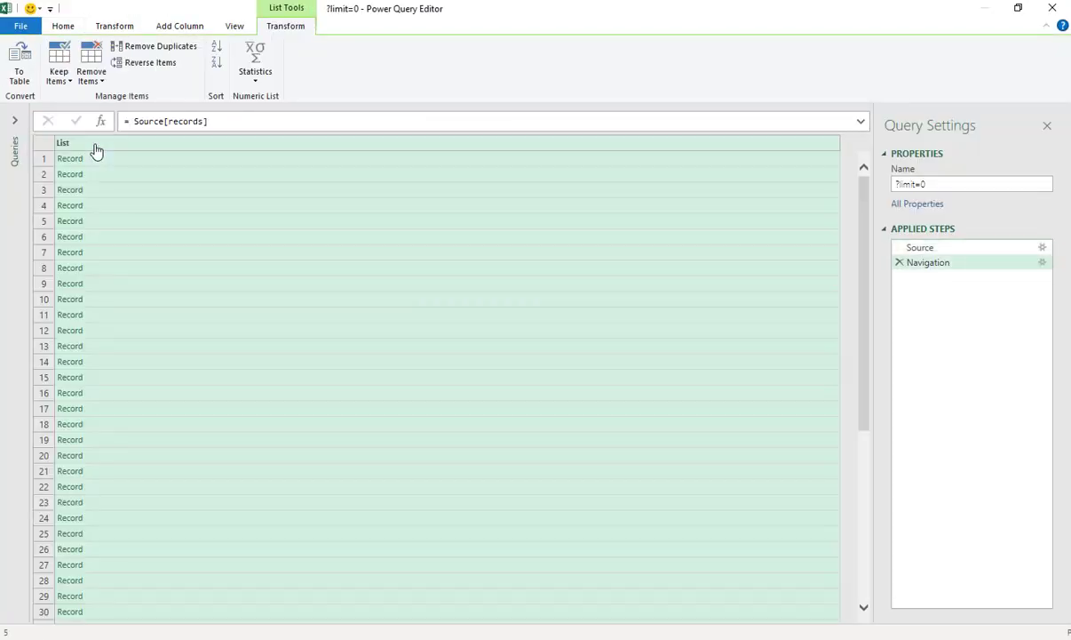
click(19, 62)
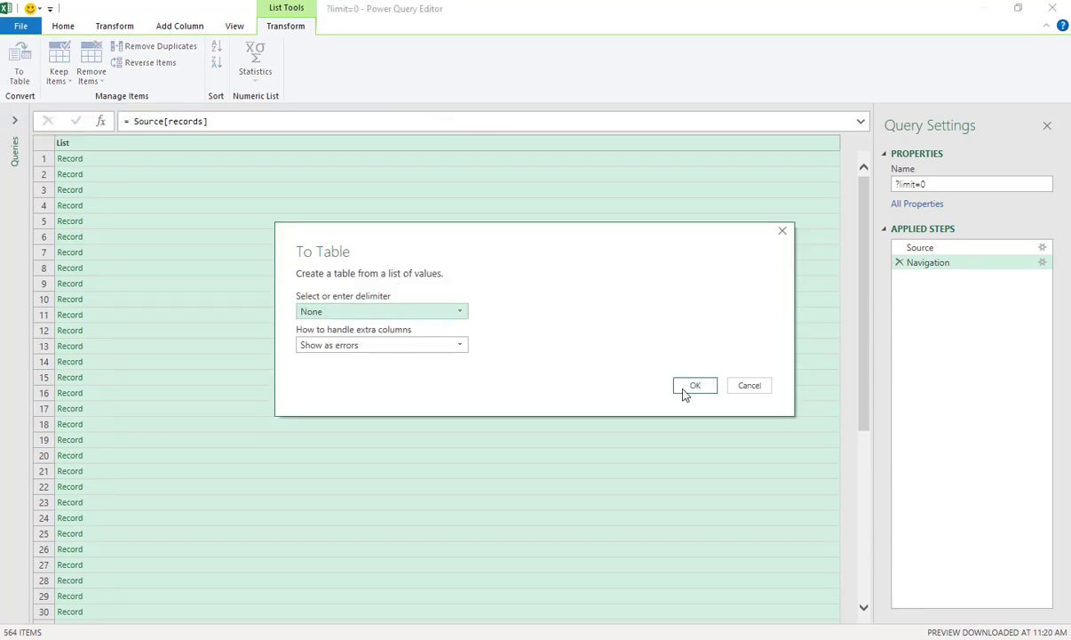
click(698, 388)
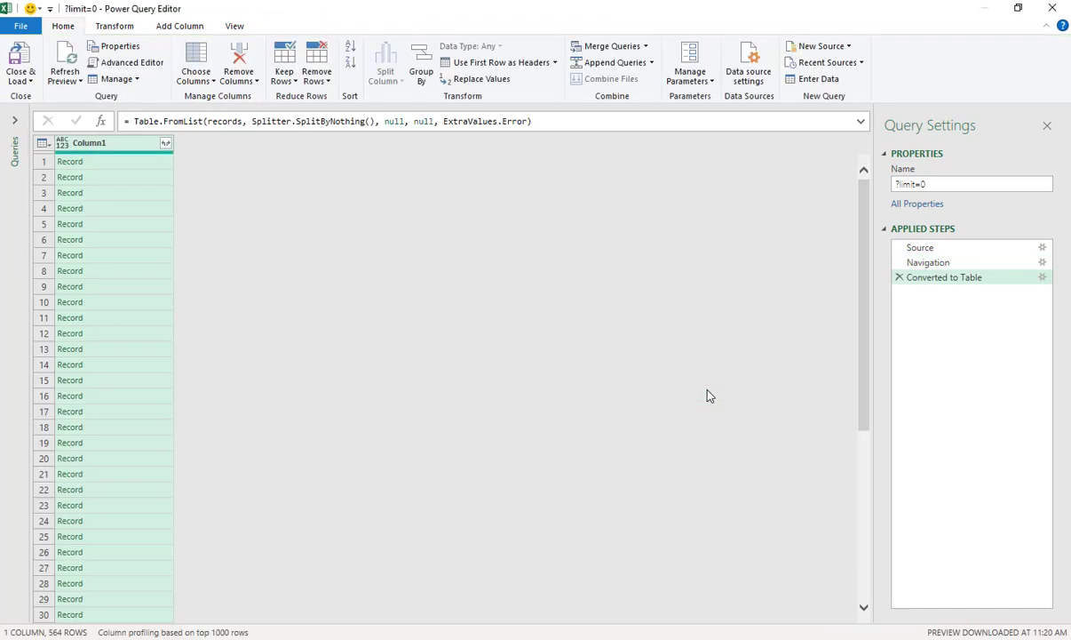
- Expand Column1 into only the orderNo, whse, partNo, description, orderQty, committedQty, backorderQty, retailPrice, unitPrice and vendor columns, keeping the original column name as prefix
click(165, 143)
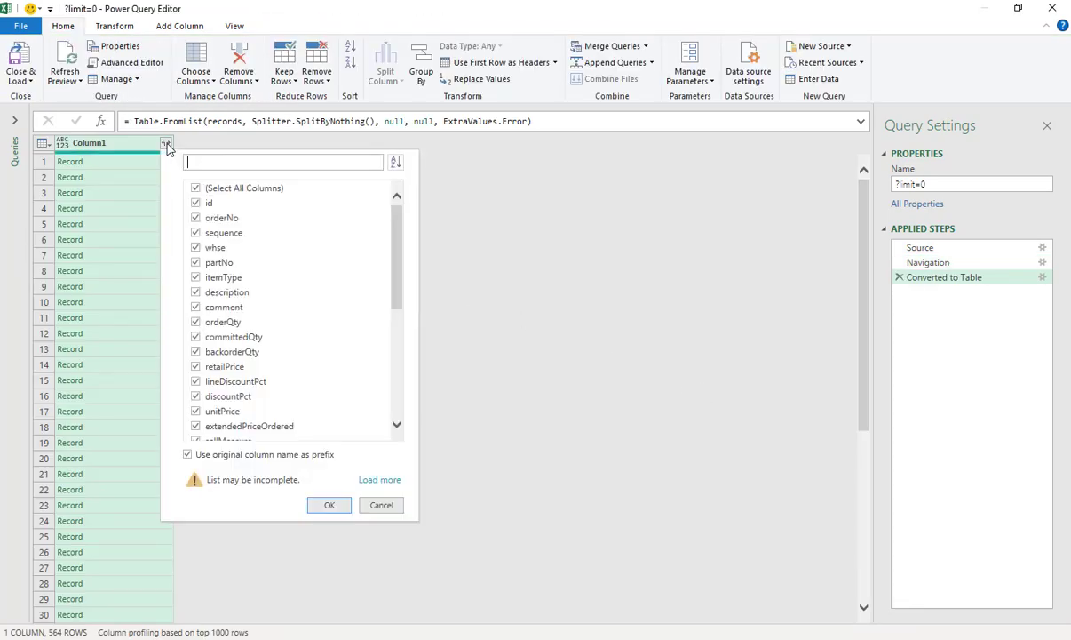
click(194, 188)
click(196, 219)
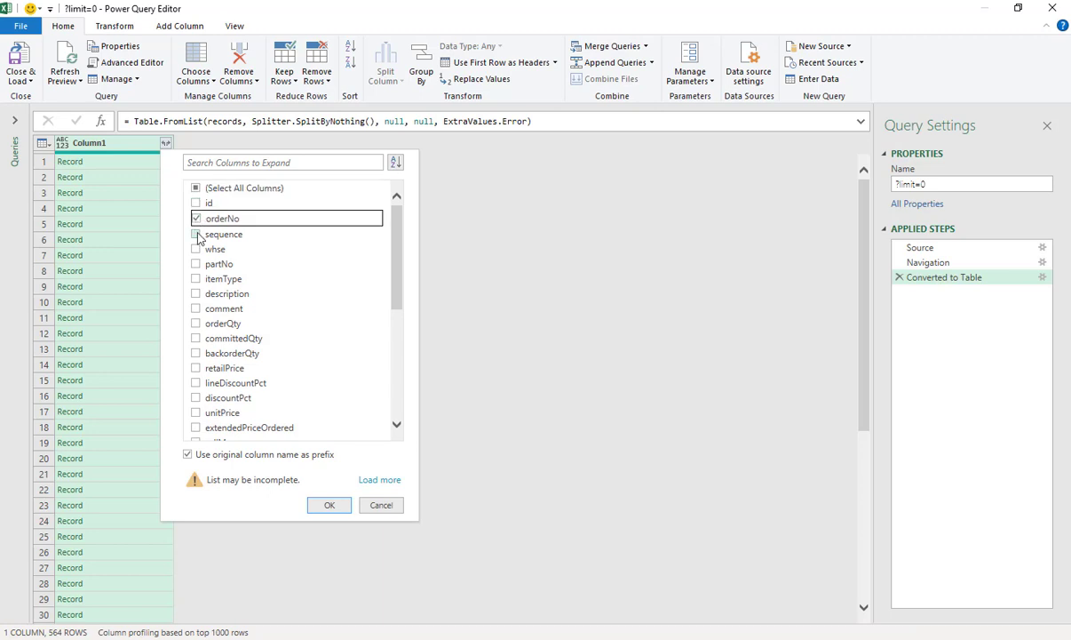
click(196, 250)
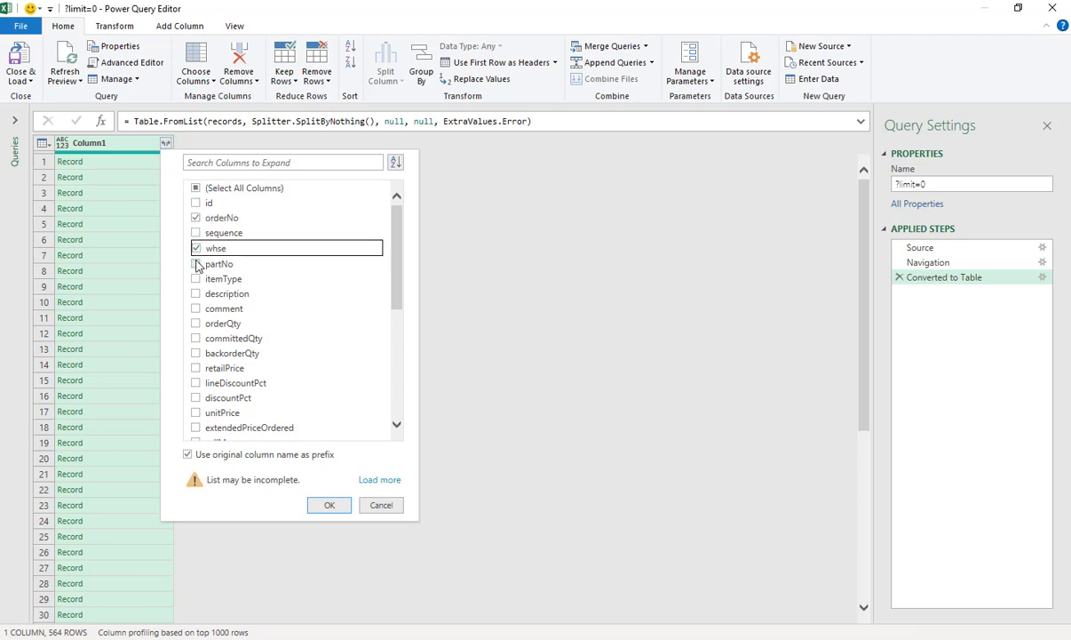
click(196, 264)
click(196, 293)
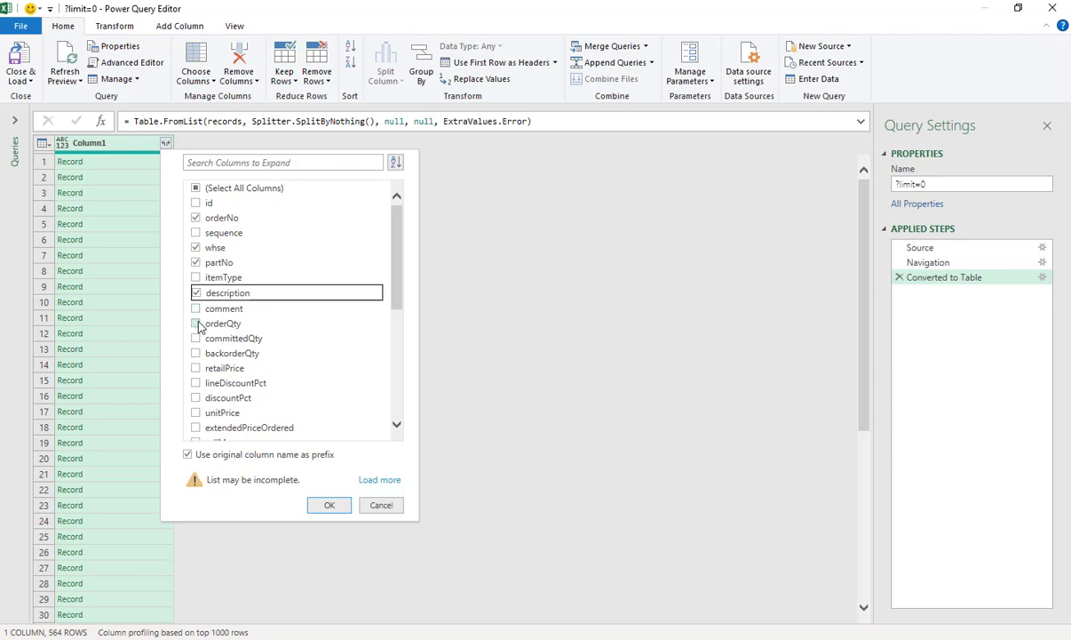
click(196, 324)
click(197, 339)
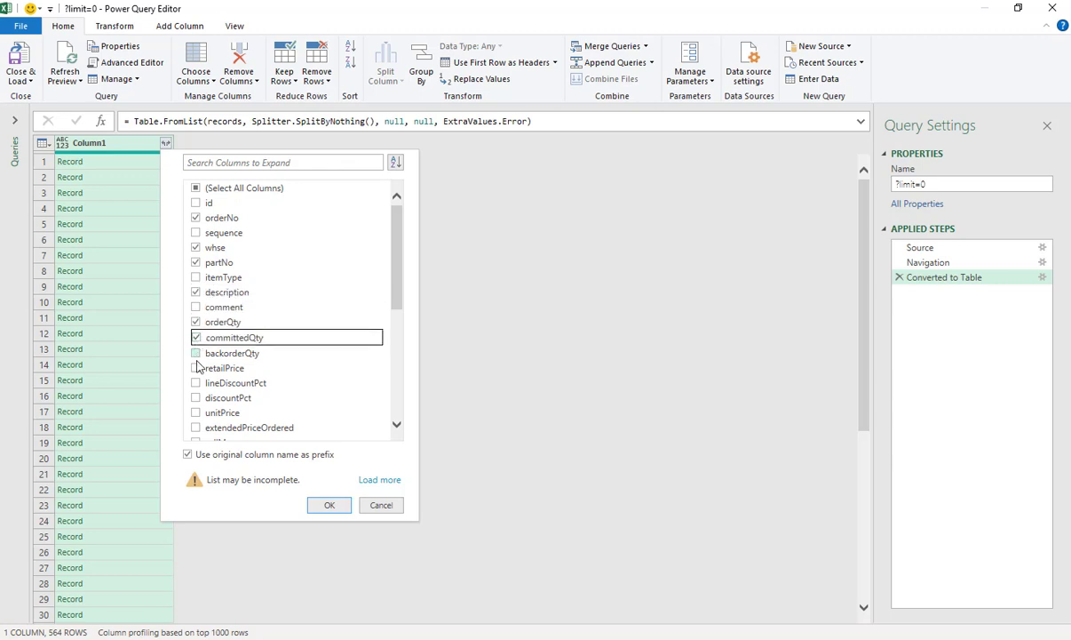
click(197, 354)
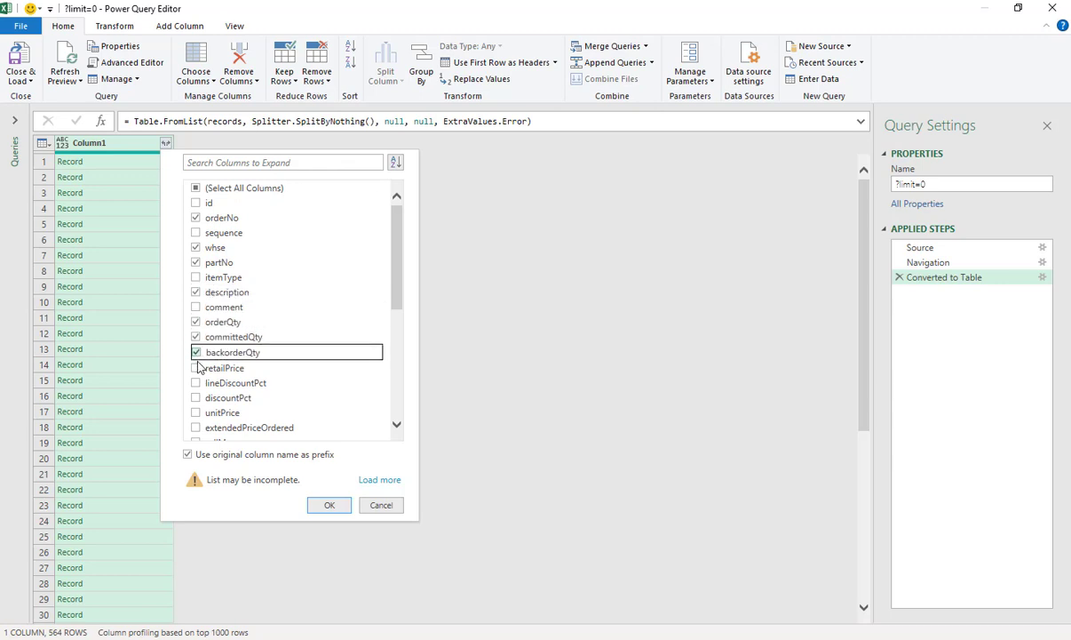
click(196, 368)
click(196, 413)
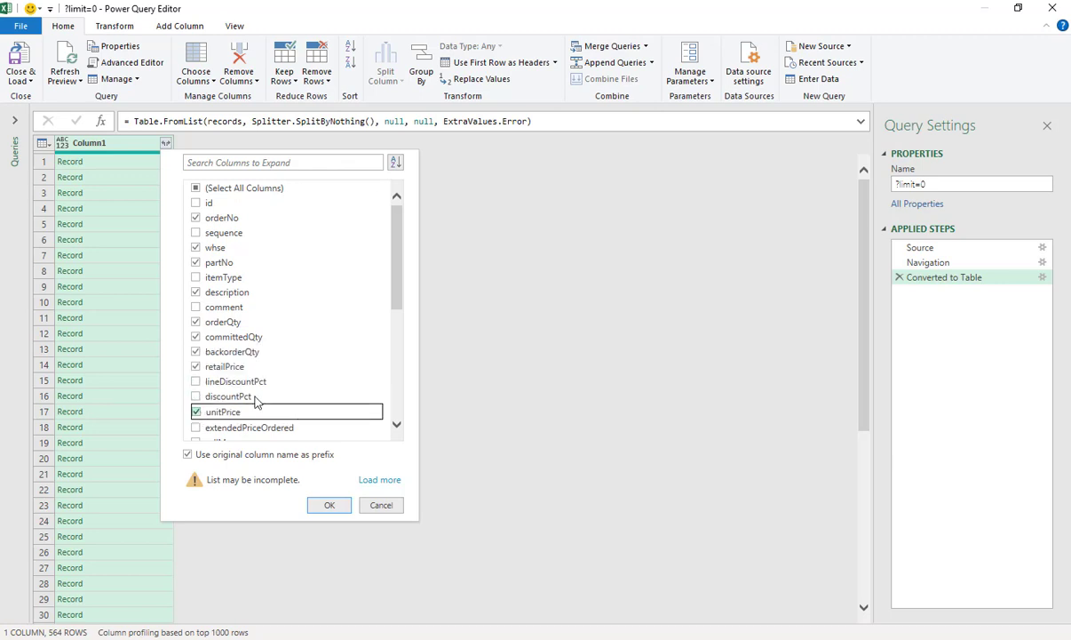
scroll(269, 378, down, 3)
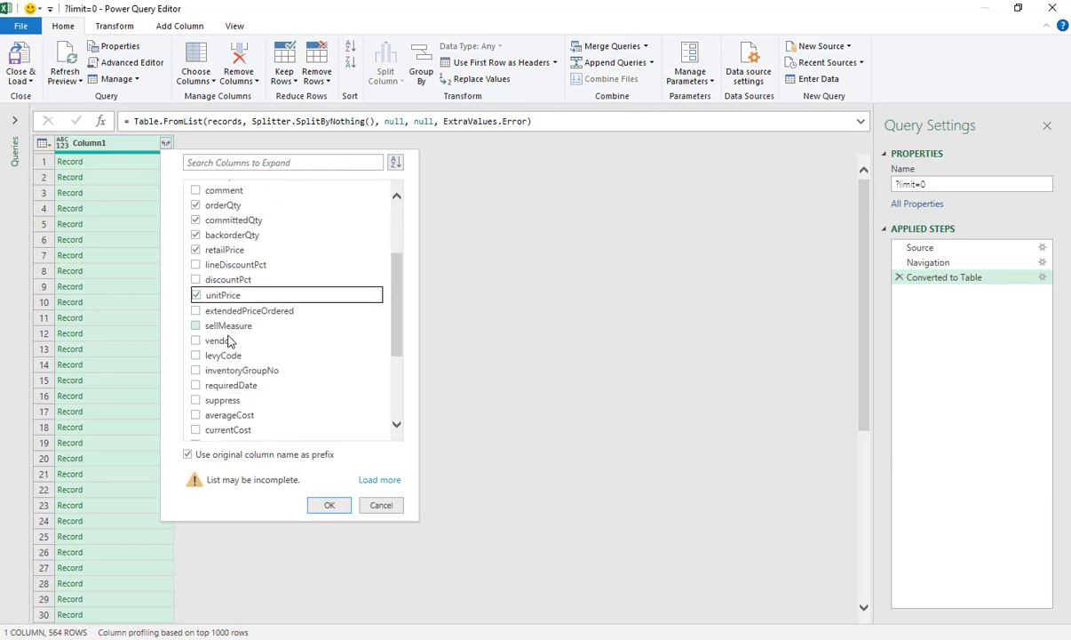
click(196, 340)
scroll(339, 378, down, 1)
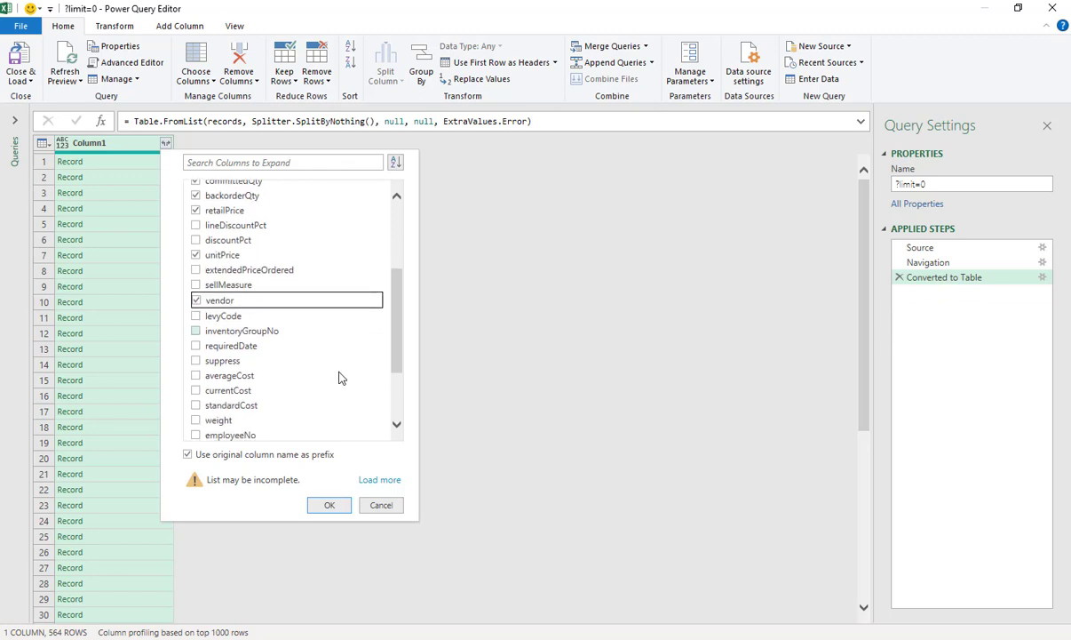
scroll(339, 378, down, 3)
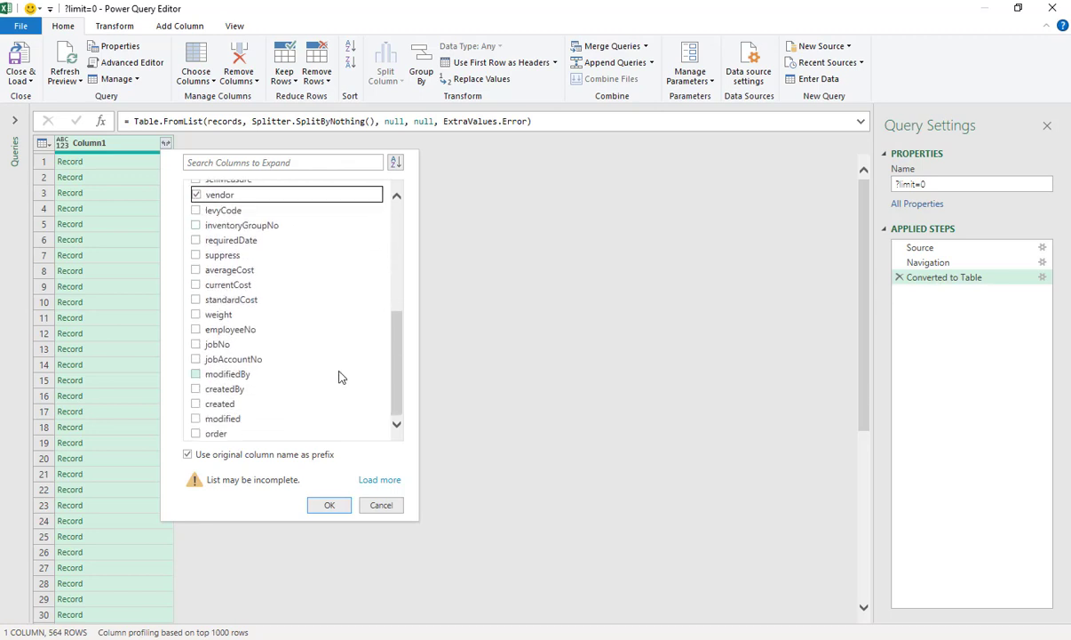
drag(398, 386, 408, 233)
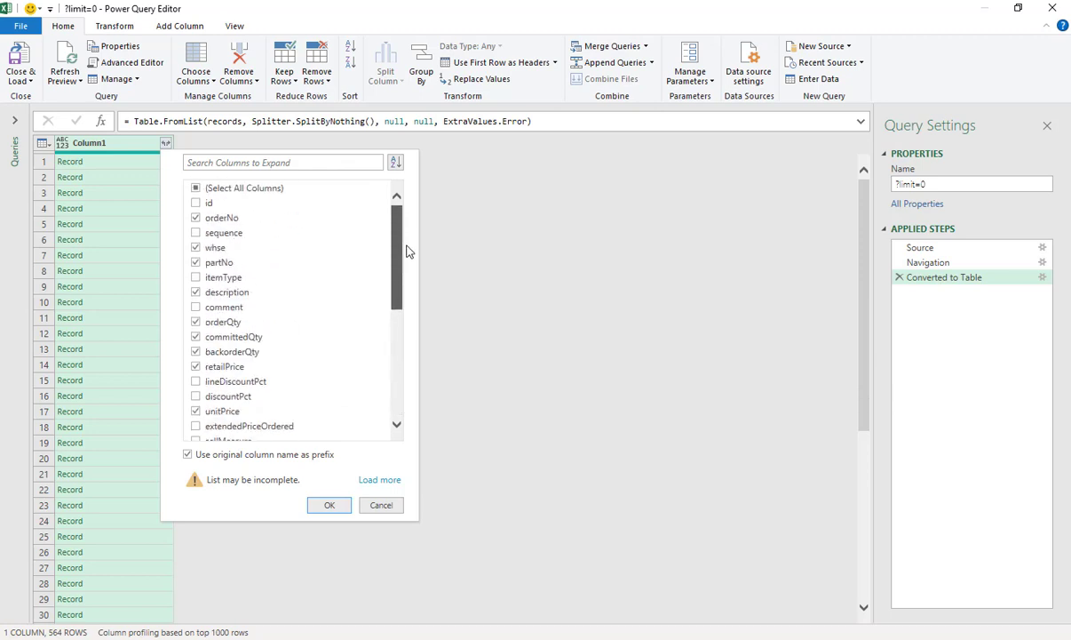
drag(408, 253, 402, 421)
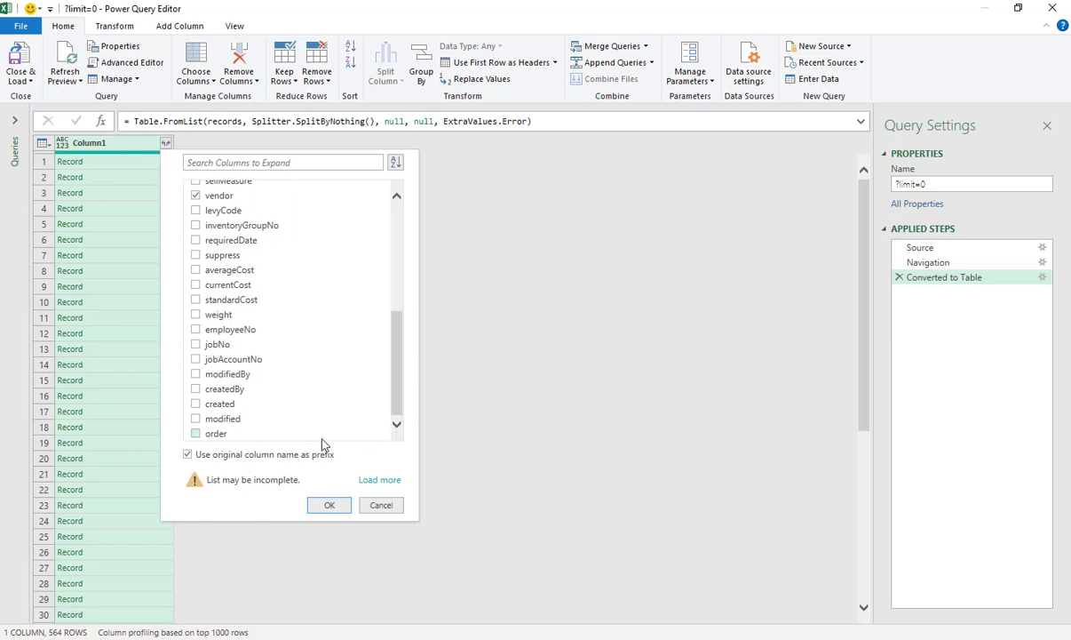
click(329, 504)
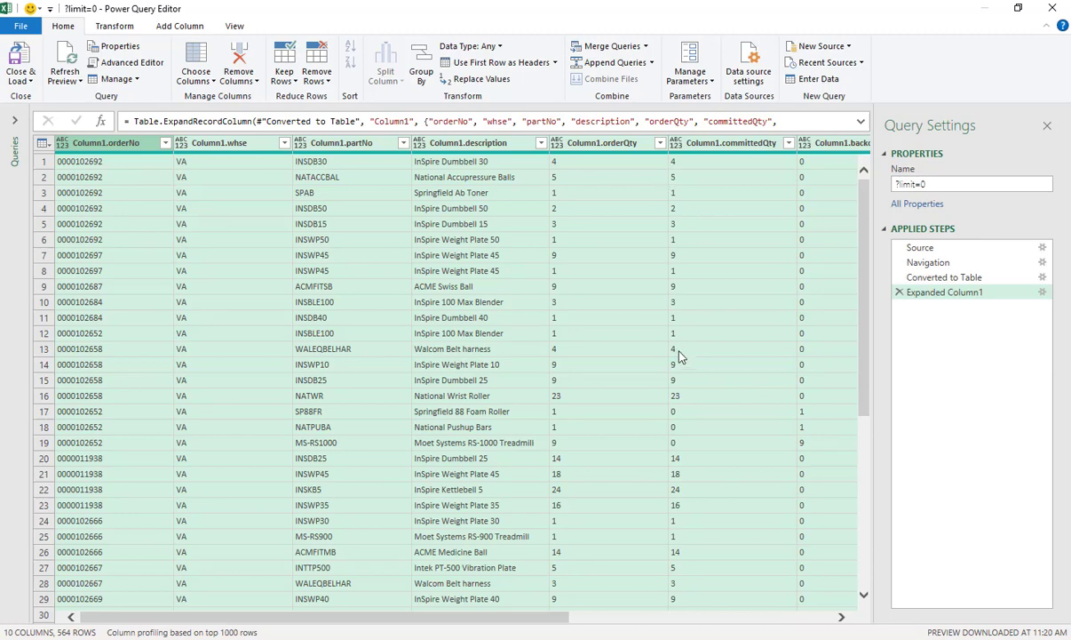
- Set the data type of the orderQty, committedQty and backorderQty columns to Decimal Number
click(556, 143)
click(579, 162)
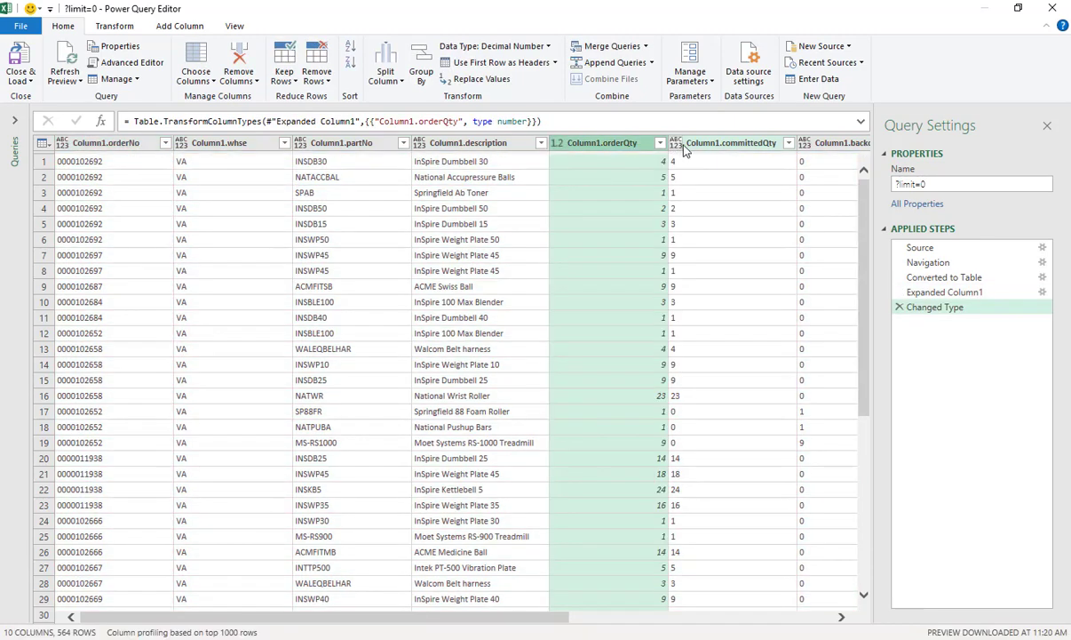
click(675, 143)
click(725, 158)
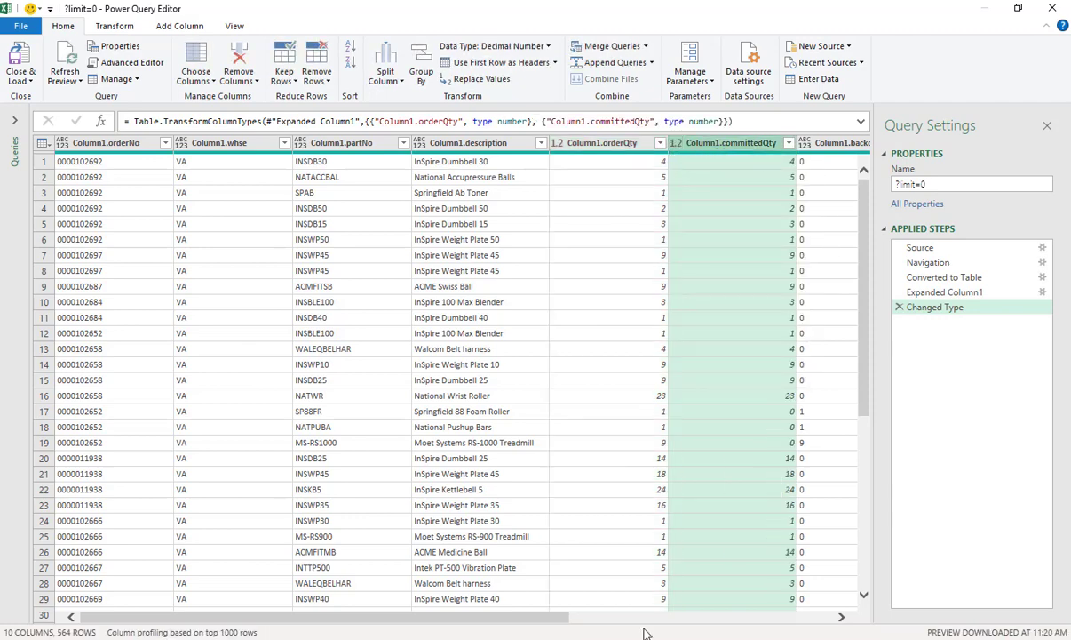
drag(550, 620, 752, 621)
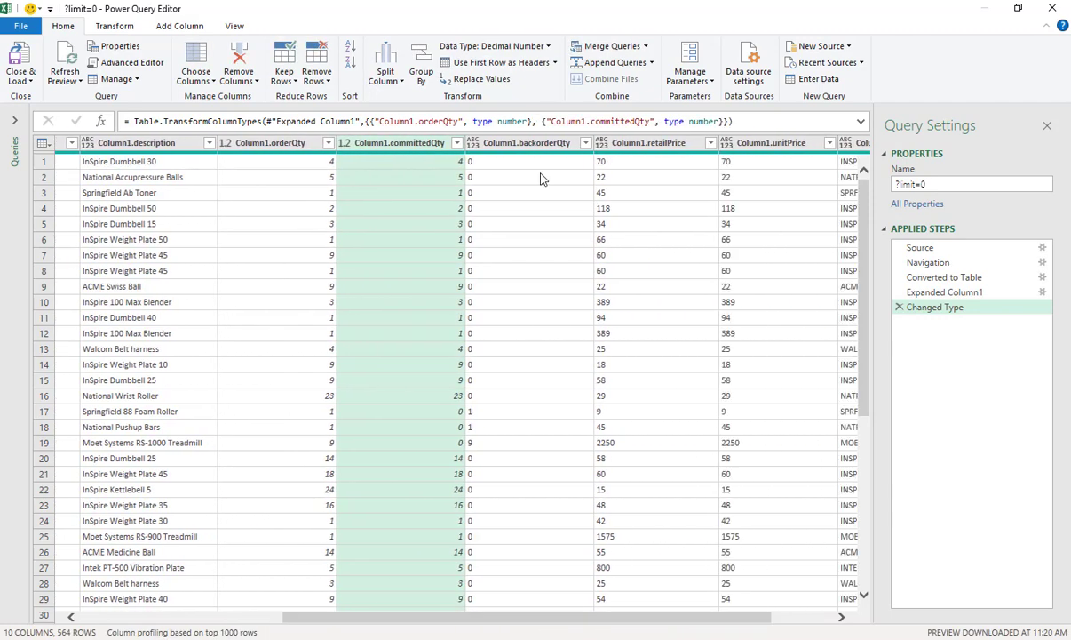
click(473, 144)
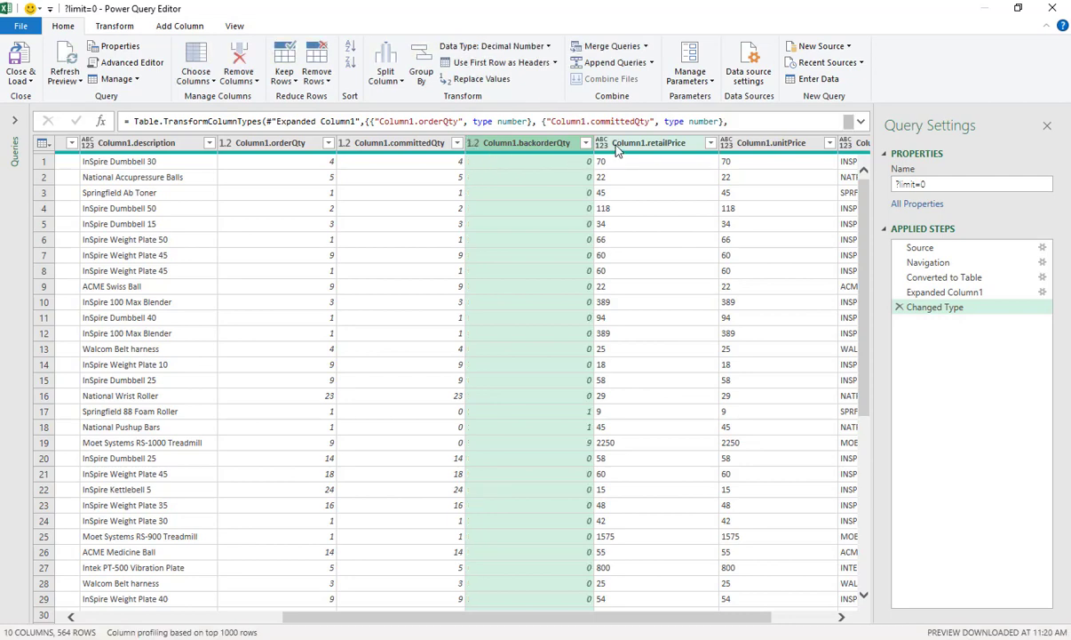
- Set the retailPrice and unitPrice columns to Decimal Number and load the query into the workbook
click(601, 143)
click(662, 159)
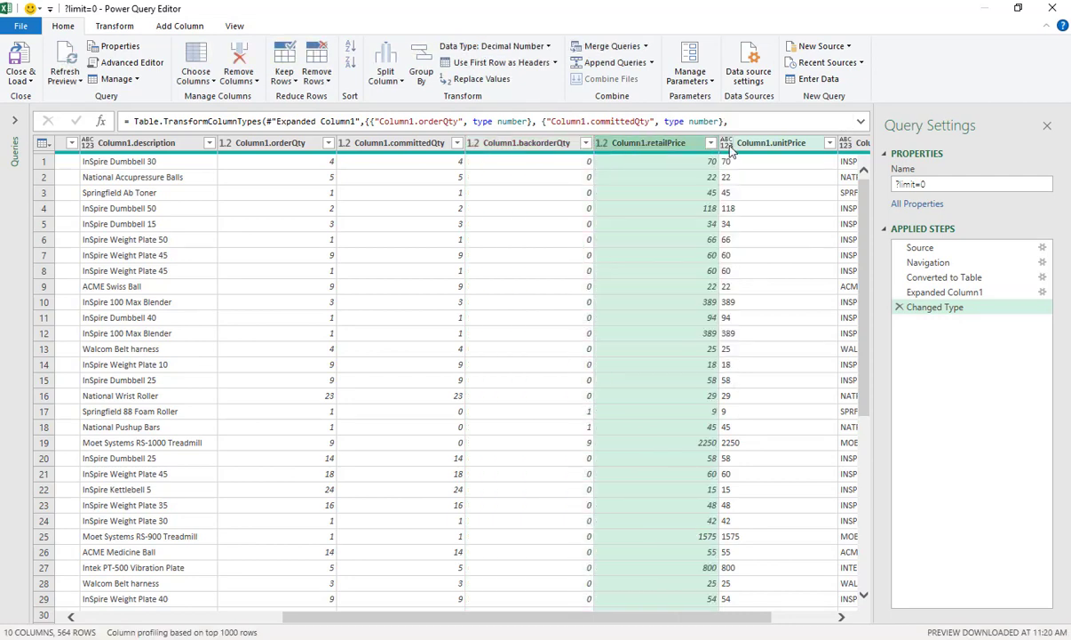
click(727, 143)
click(698, 158)
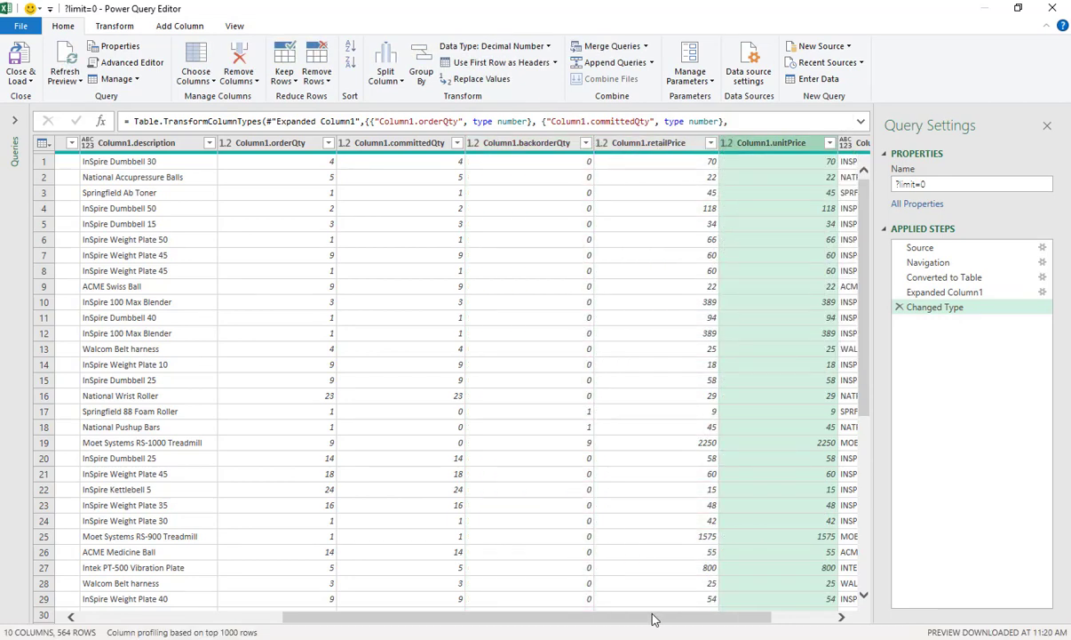
drag(653, 616, 409, 598)
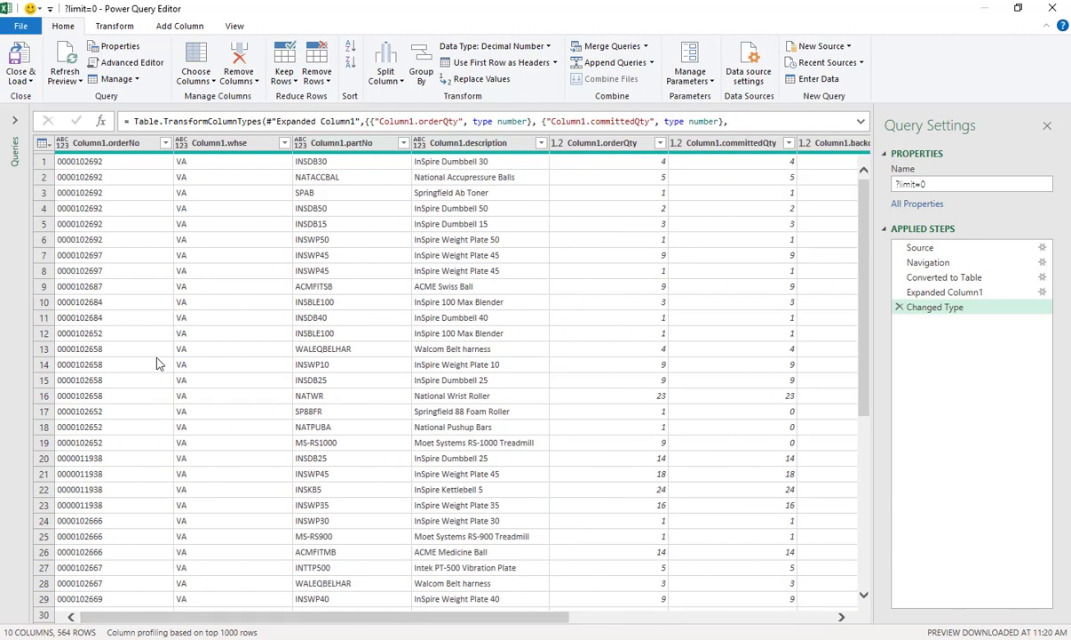
click(24, 68)
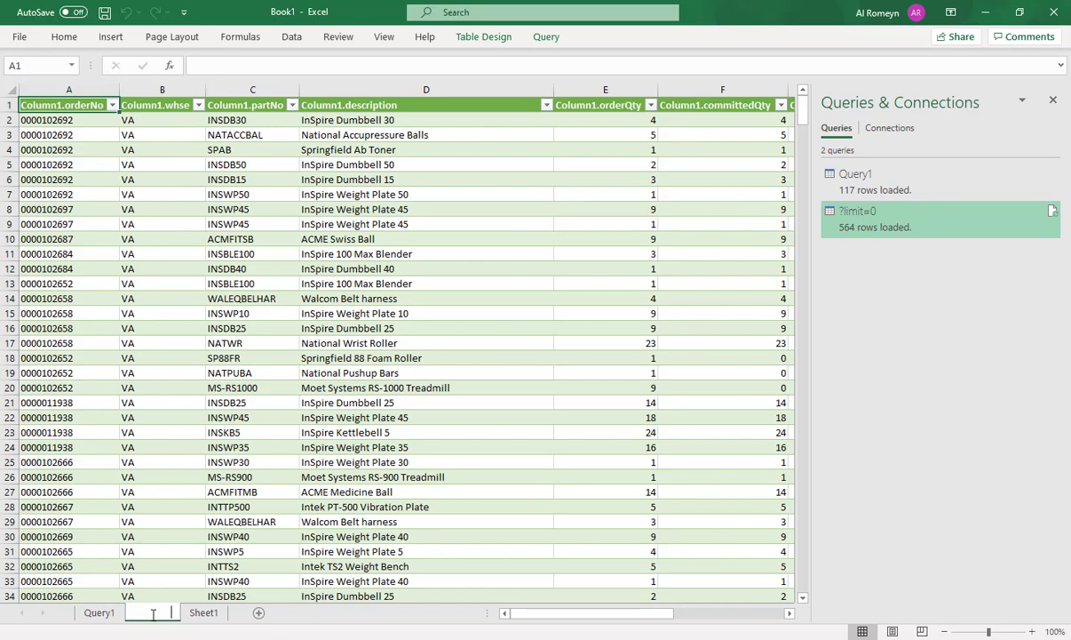
- Rename the order items worksheet to Details and the Query1 worksheet to SalesHeader
double_click(152, 613)
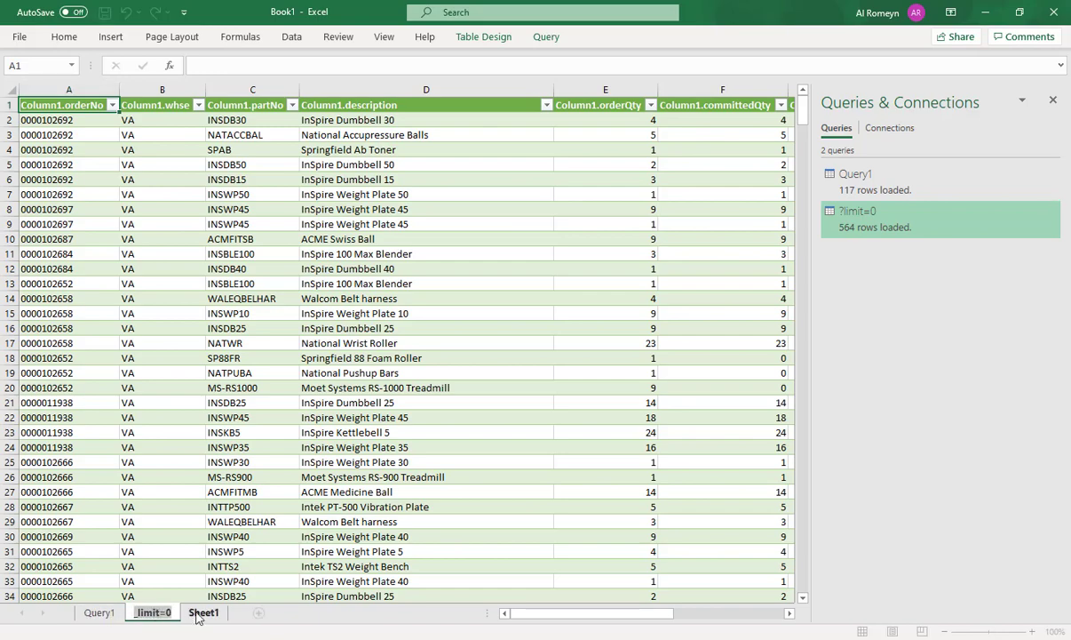
text(Details)
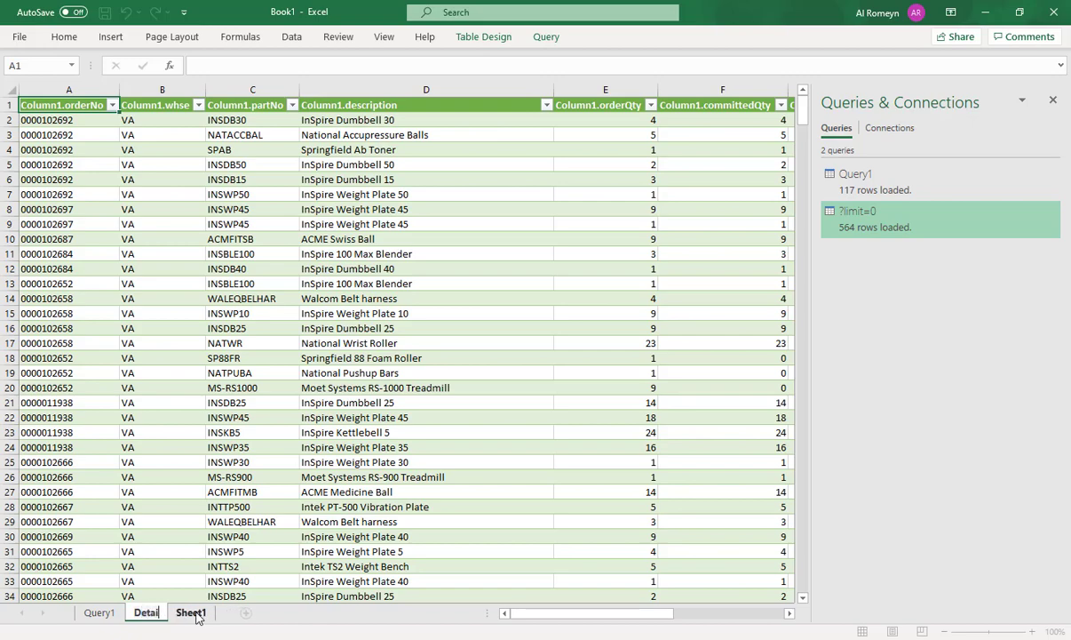
click(100, 612)
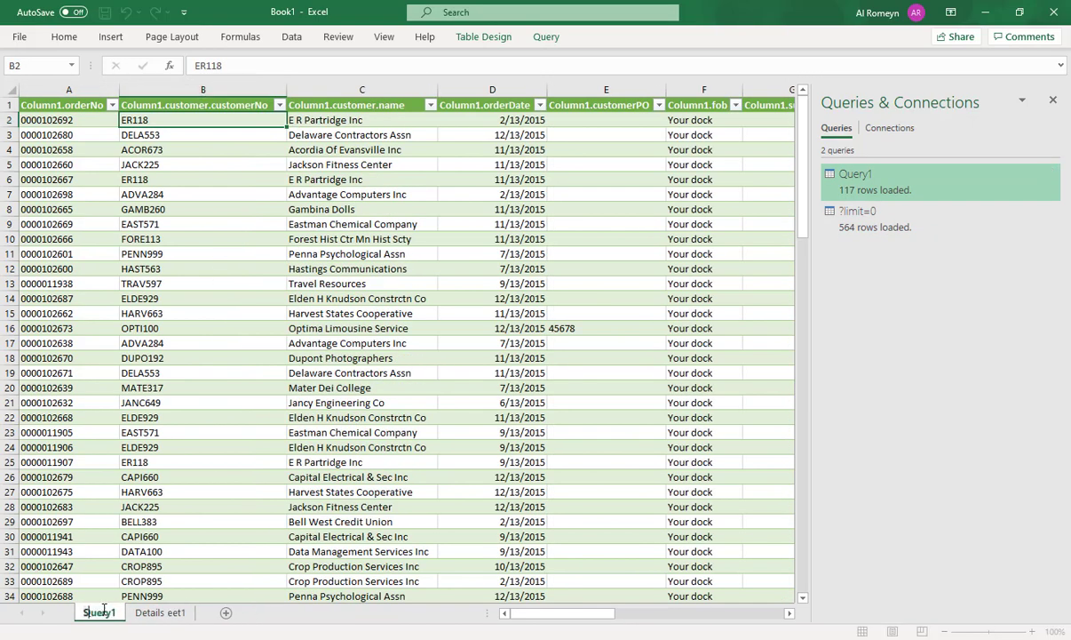
text(SalesHeader)
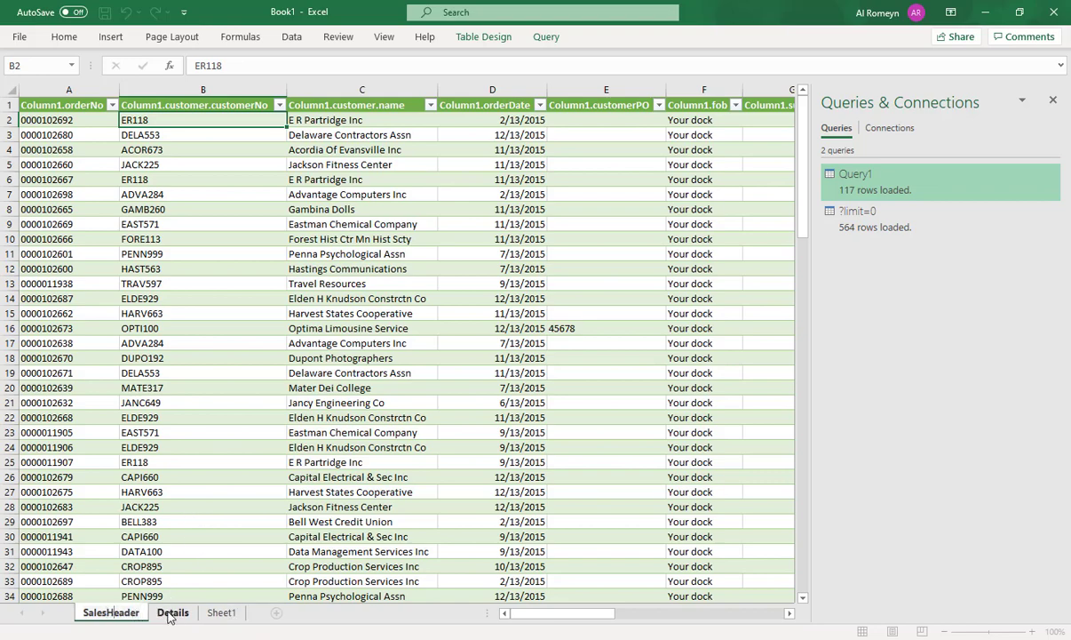
key(Return)
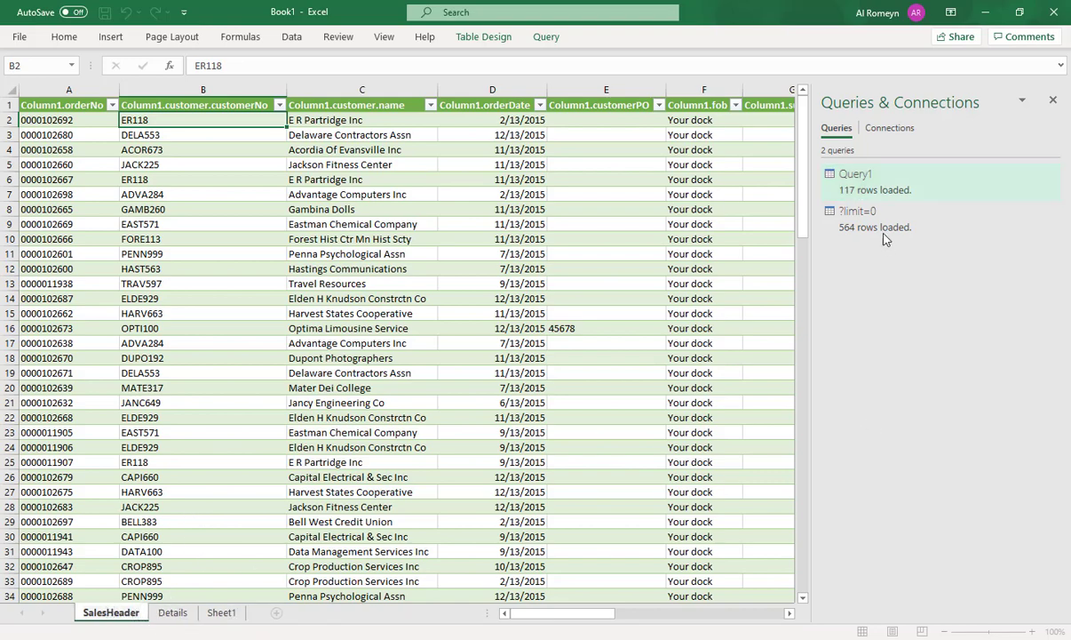
- Rename the Query1 query to SalesHeader
right_click(862, 180)
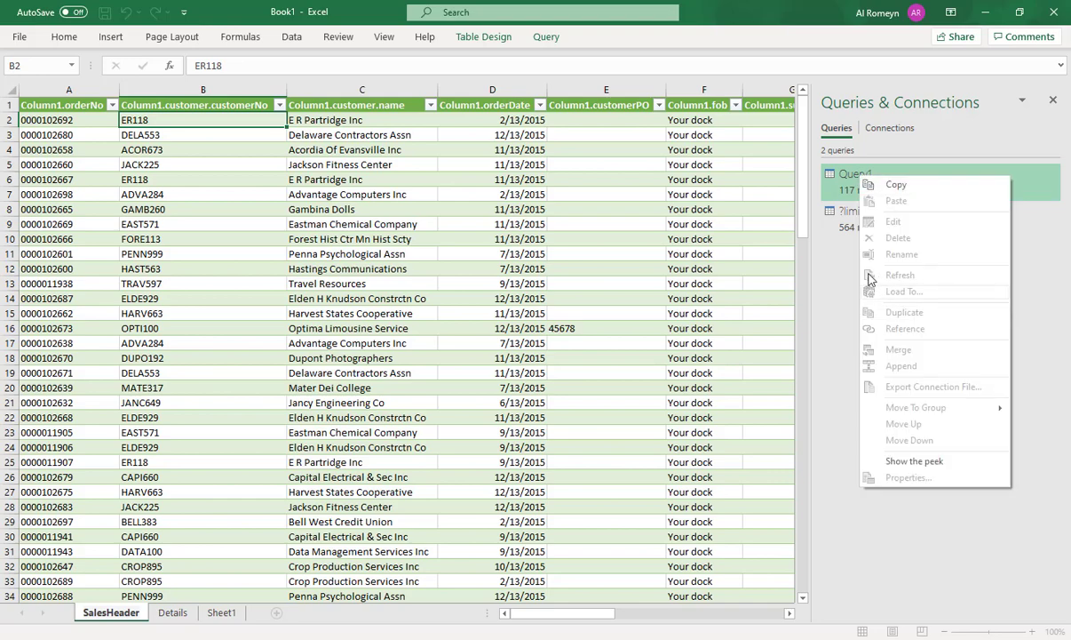
click(172, 613)
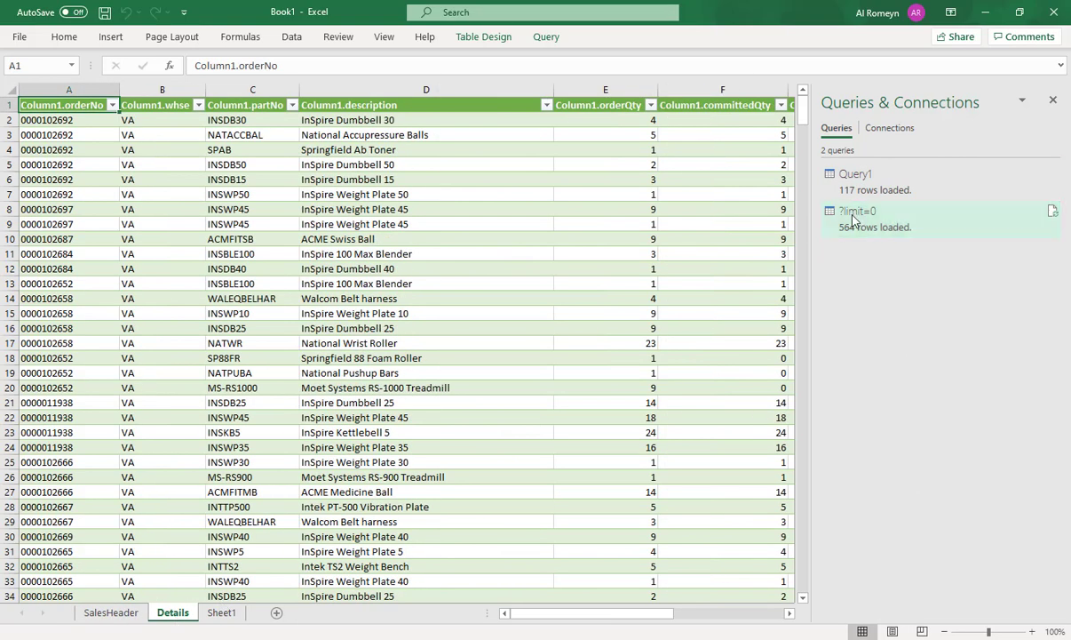
click(850, 175)
right_click(850, 175)
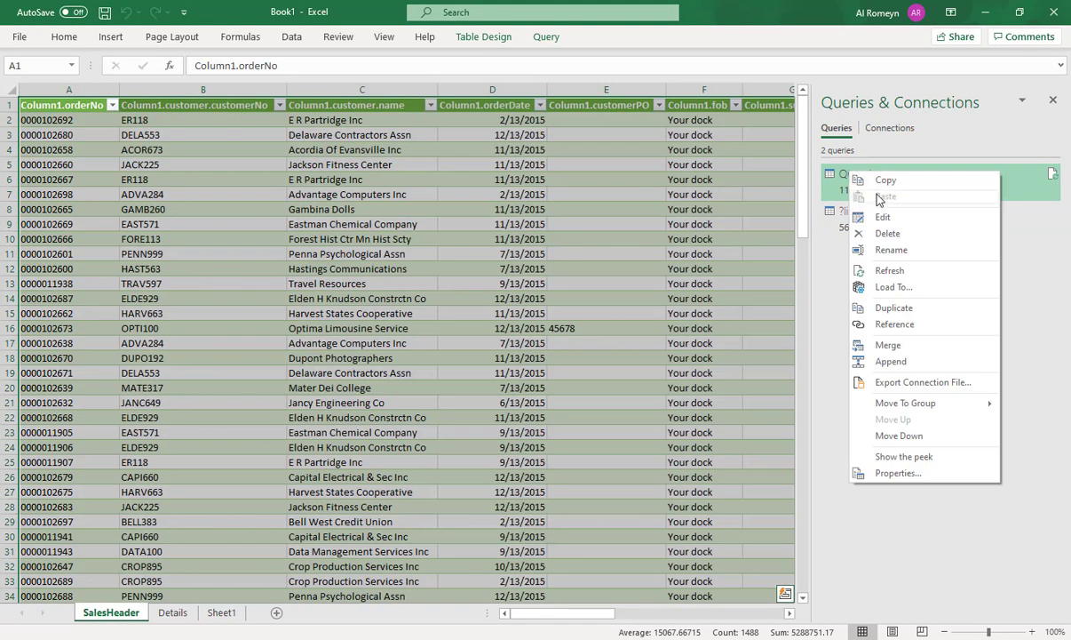
click(866, 249)
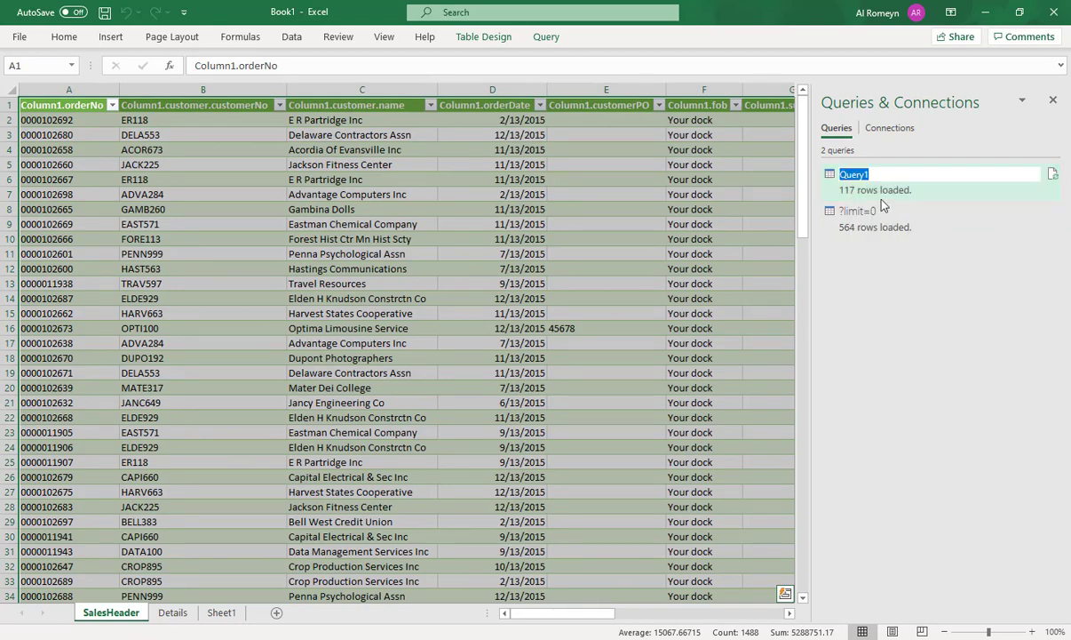
text(SalesHeader)
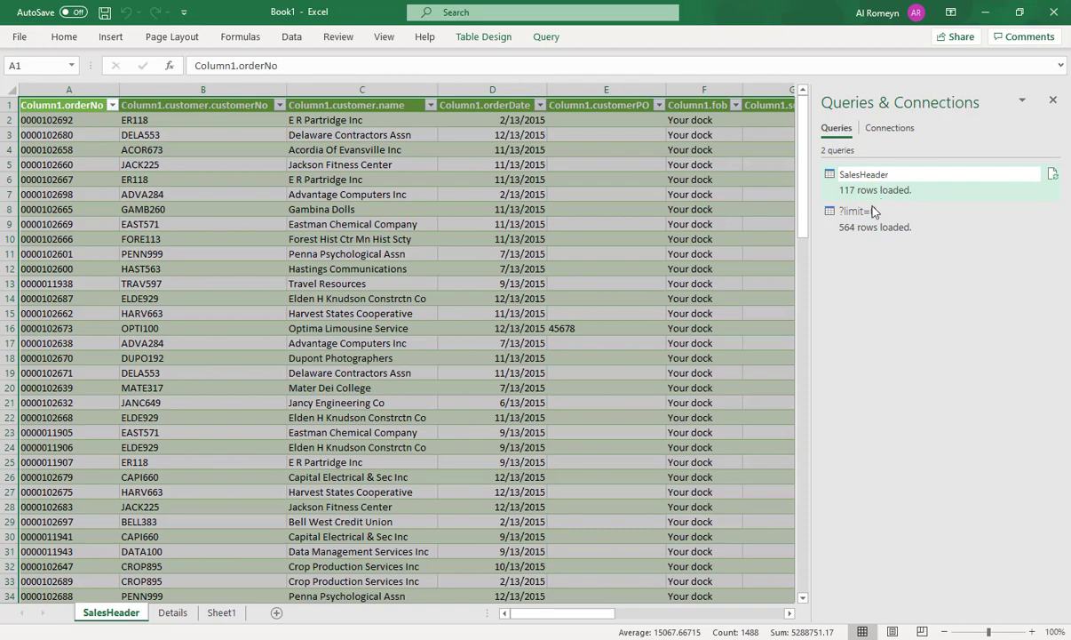
- Rename the ?limit=0 query to SalesDetail
click(857, 213)
right_click(859, 213)
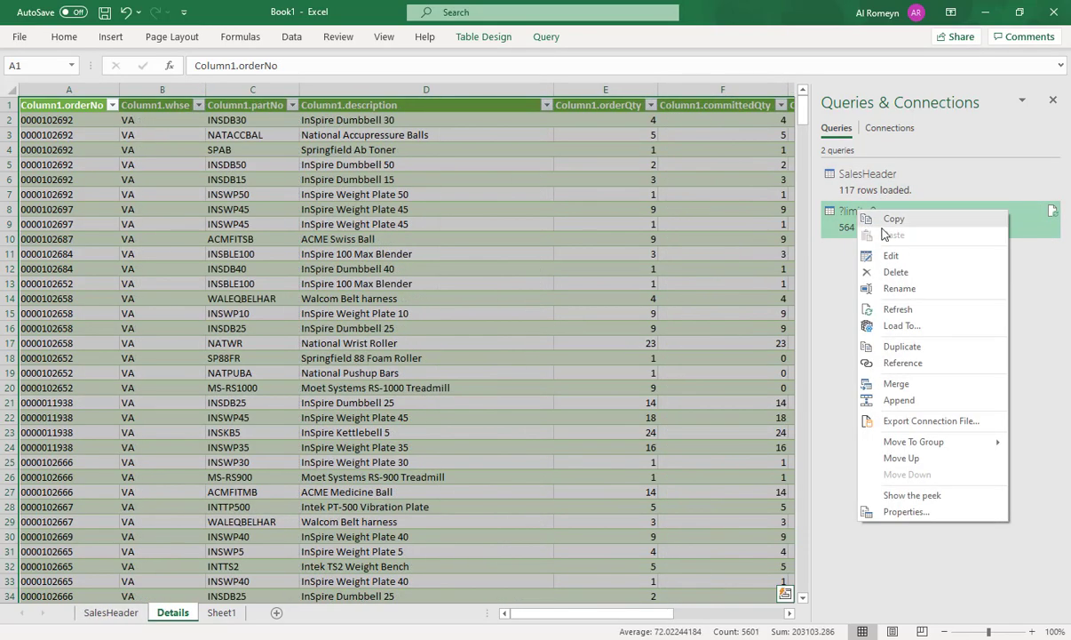
click(890, 288)
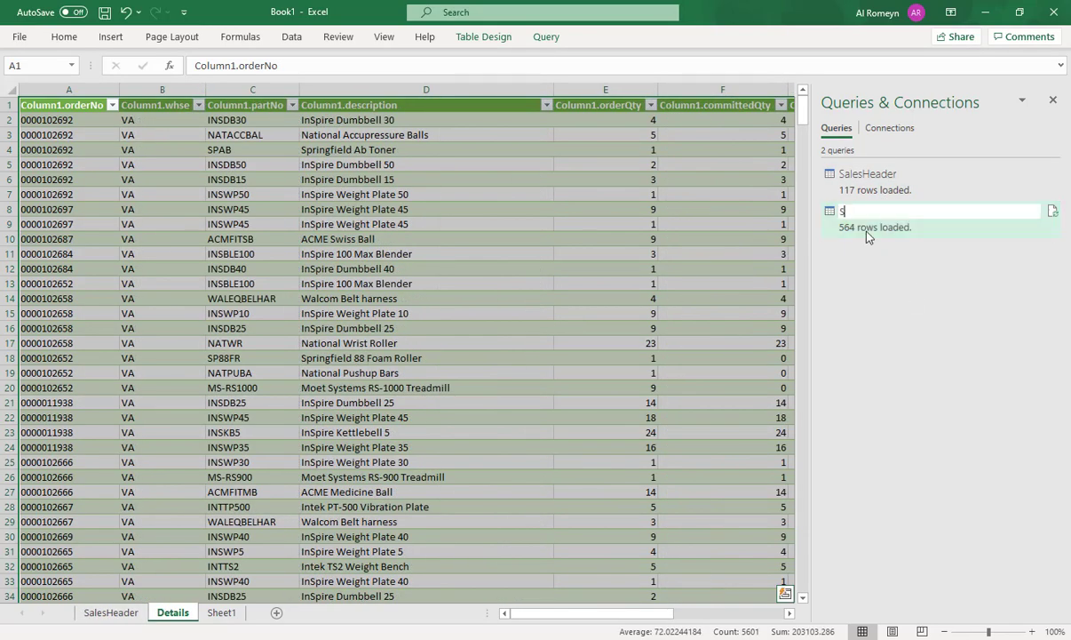
text(SalesDetail)
key(Return)
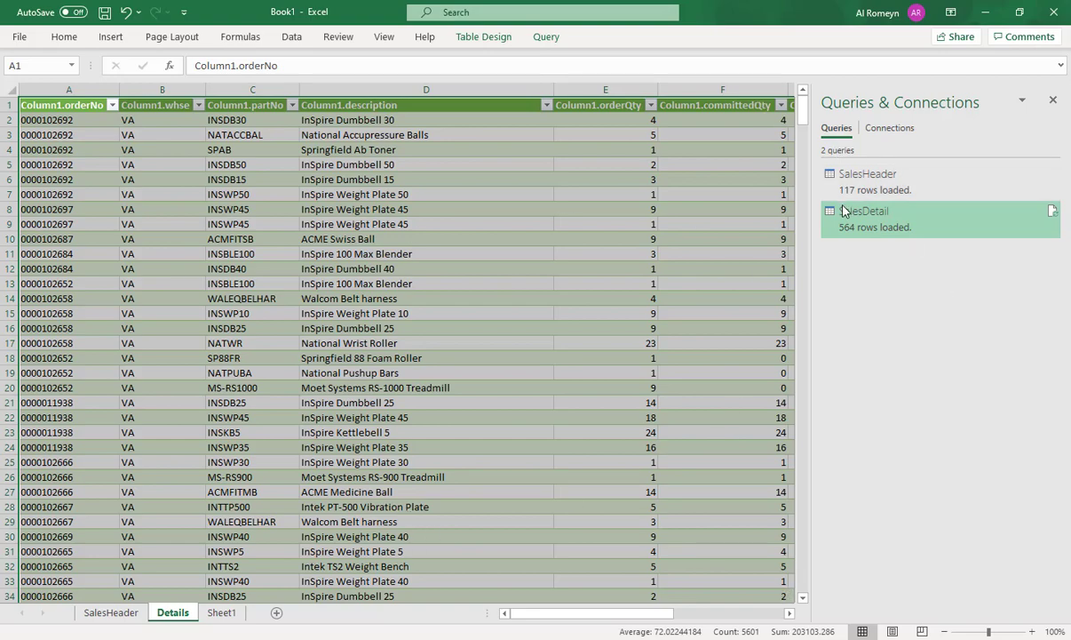
- Merge SalesHeader with SalesDetail on Column1.orderNo using a Left Outer join, dismissing the privacy levels dialog
right_click(858, 182)
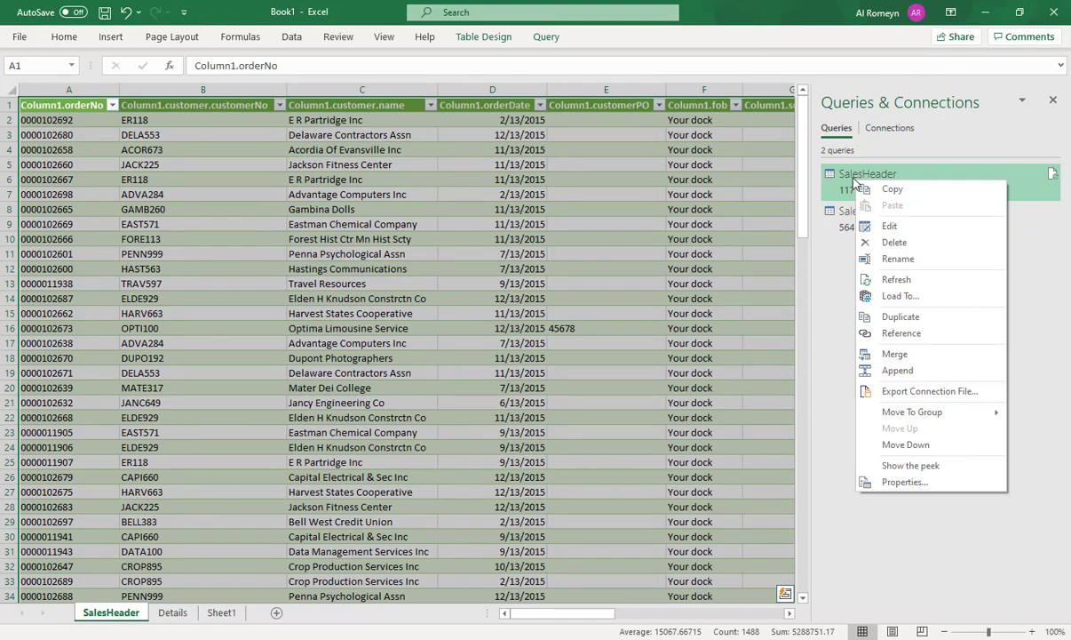
click(912, 356)
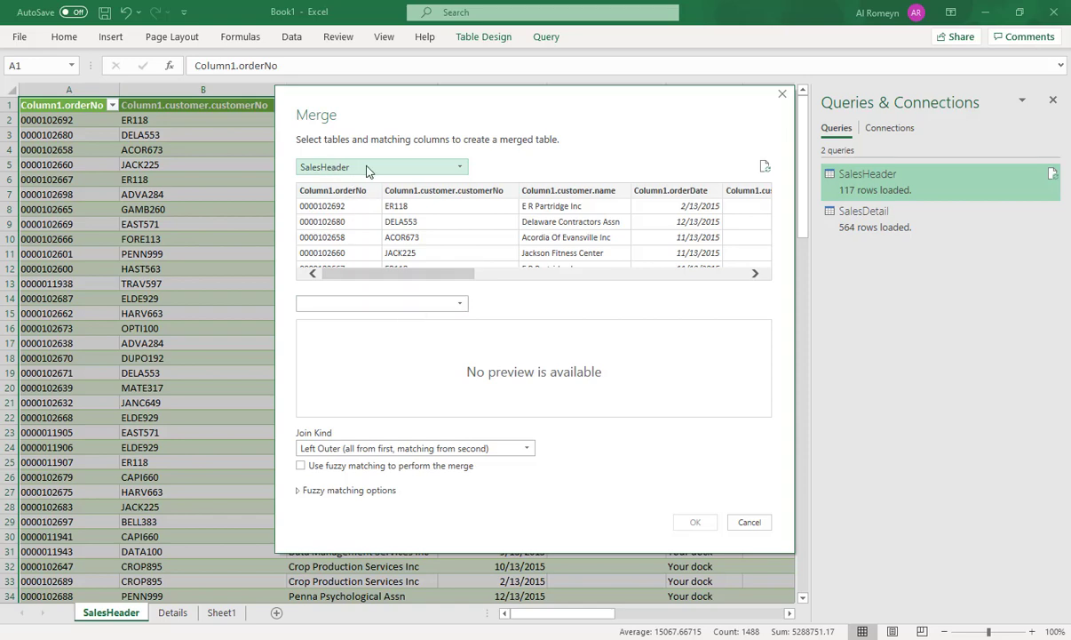
click(348, 303)
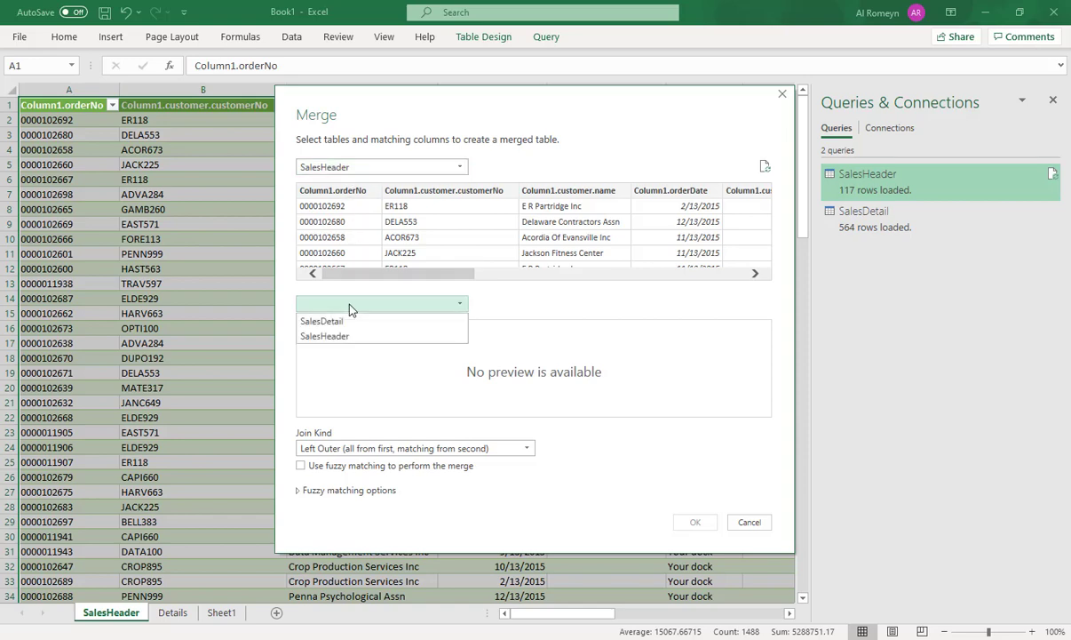
click(339, 323)
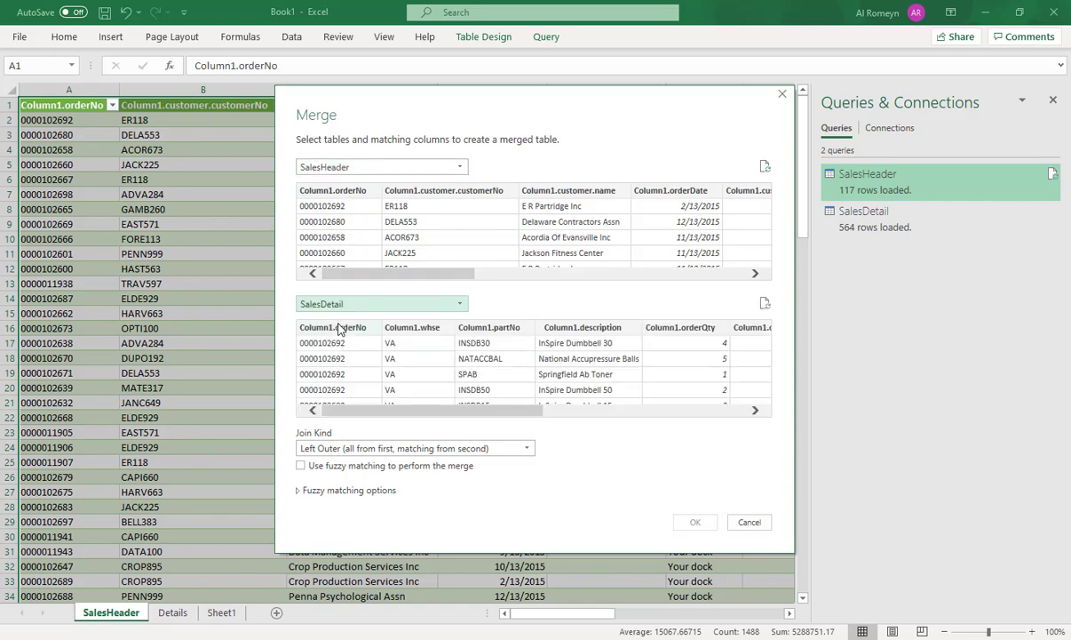
click(320, 189)
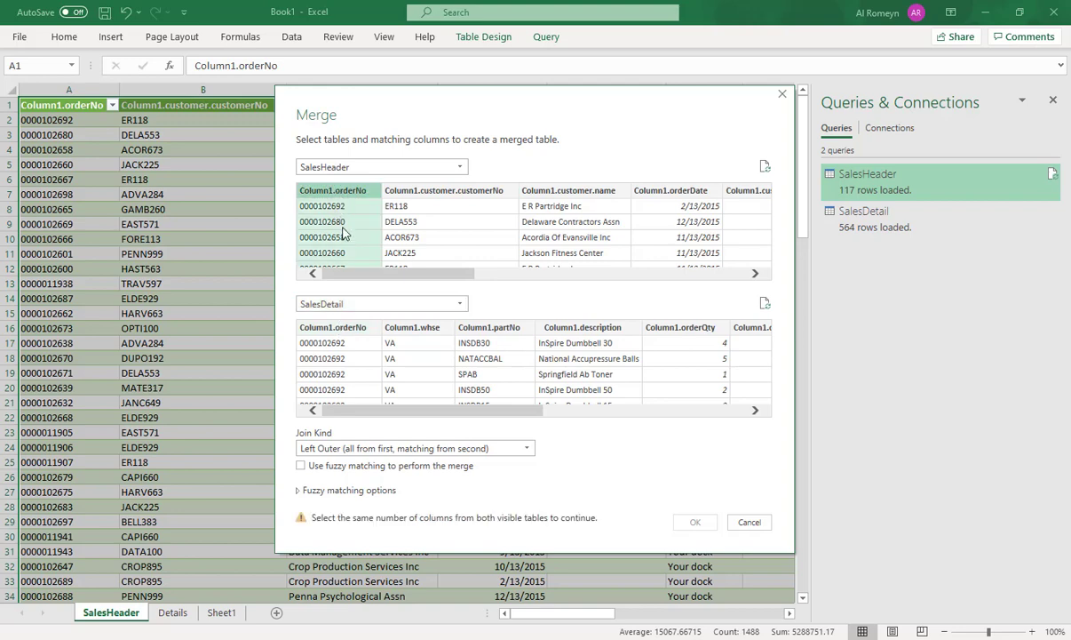
click(337, 328)
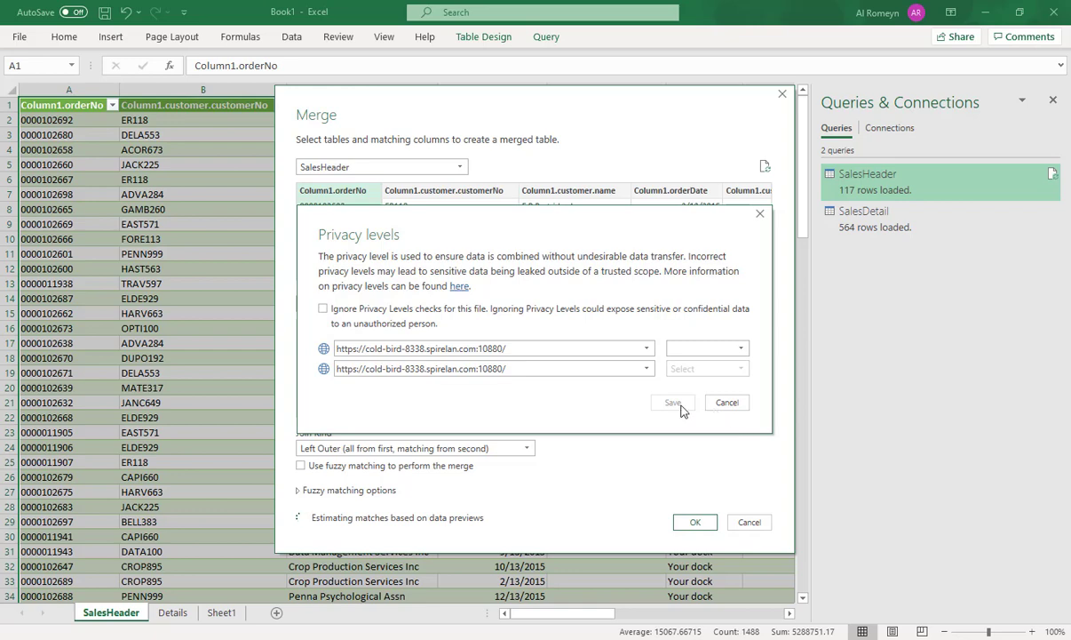
click(728, 402)
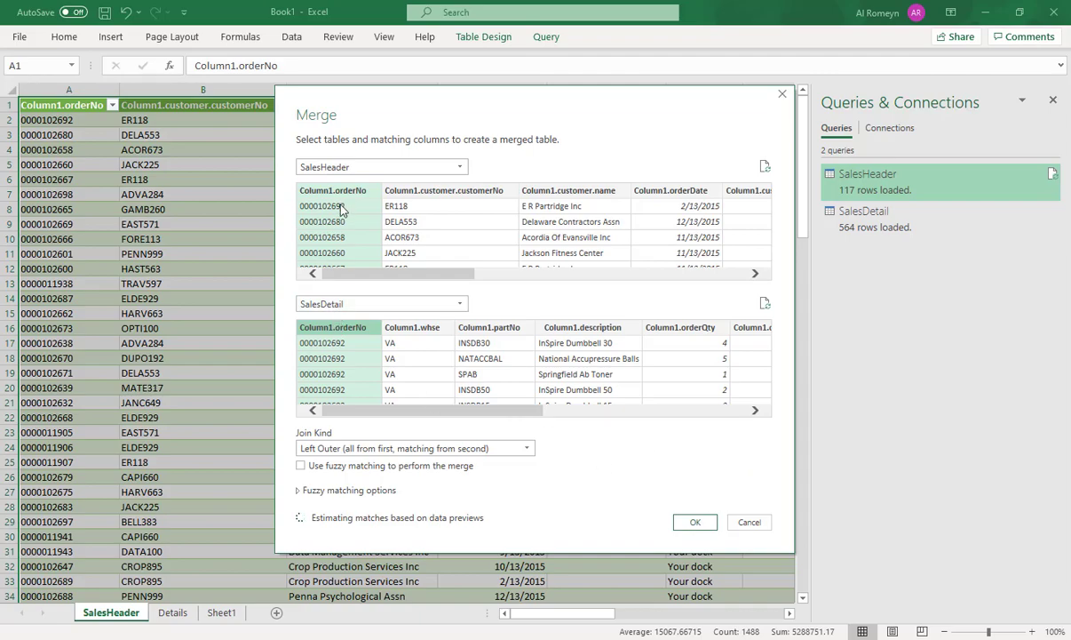
click(695, 521)
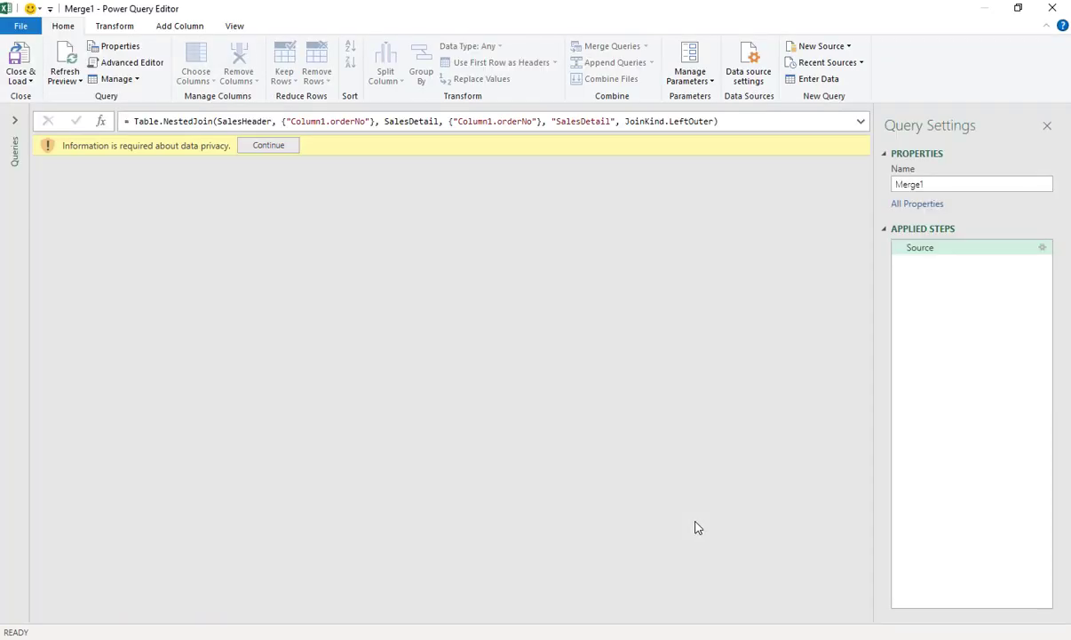
- Set the file to ignore Privacy Levels checks and save, so the merged data loads
click(269, 146)
click(727, 402)
click(257, 147)
click(324, 309)
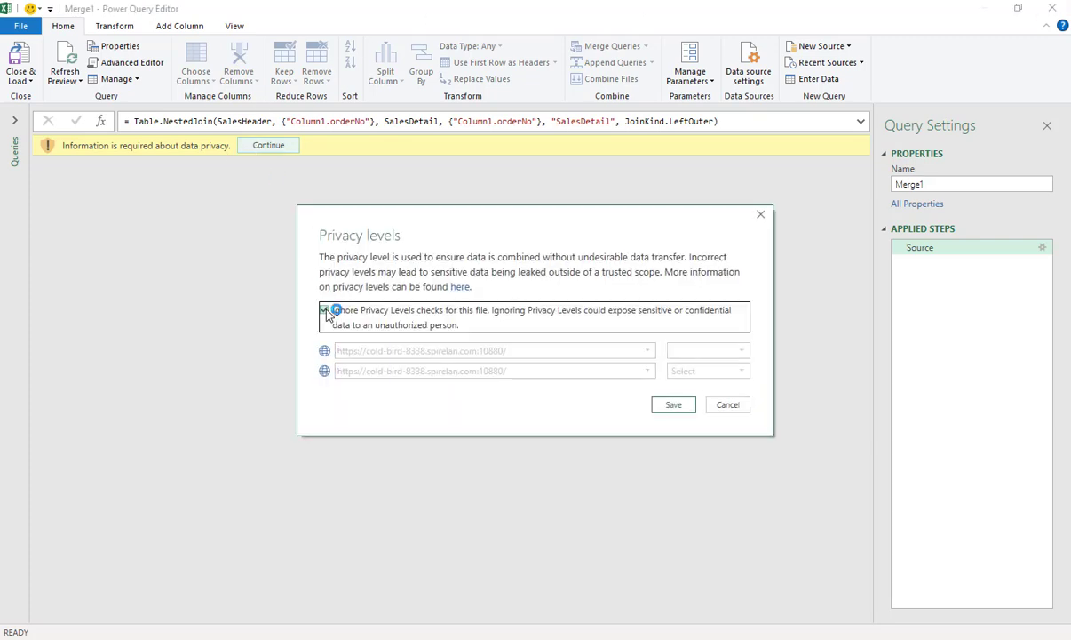
click(679, 406)
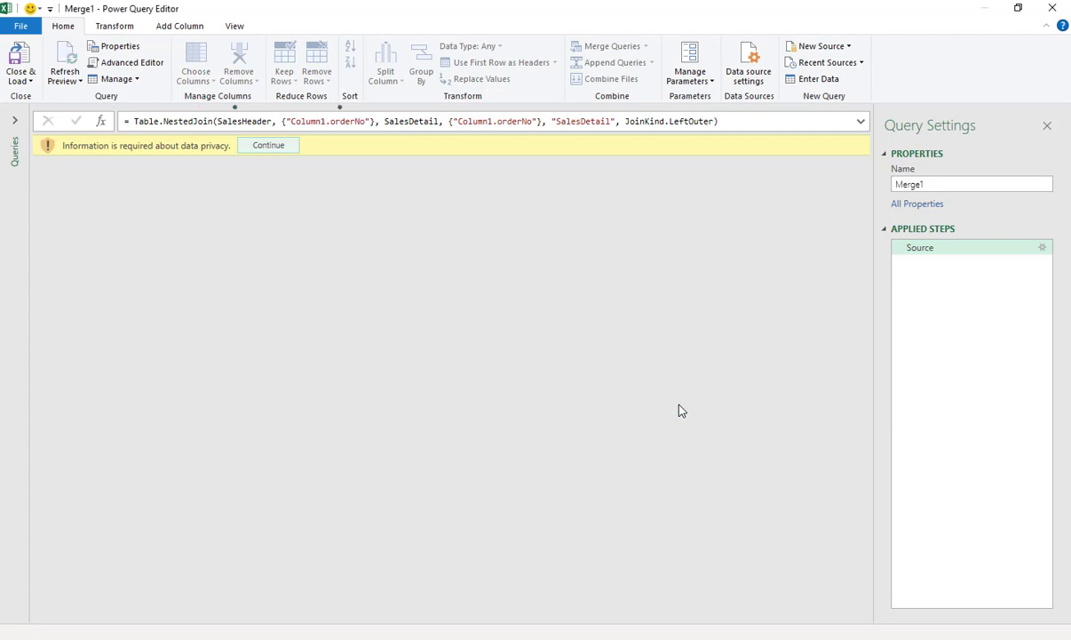
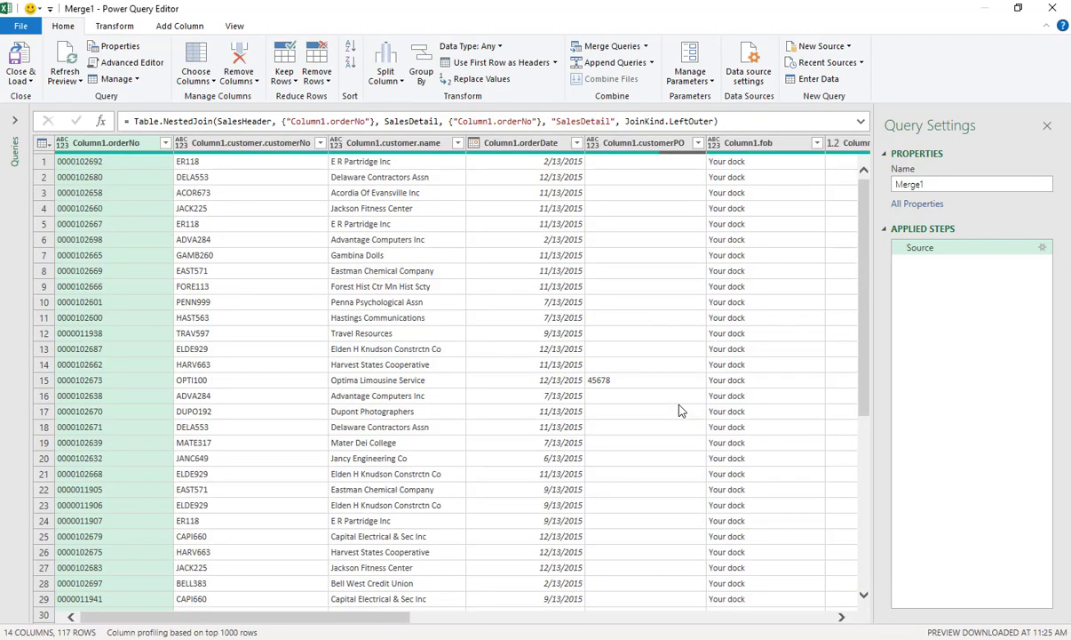
- Set the data type of the Column1.orderDate column in the merged query to Date
mouse_move(360, 619)
mouse_down()
mouse_move(378, 618)
mouse_move(332, 618)
mouse_move(796, 629)
mouse_move(344, 616)
mouse_up()
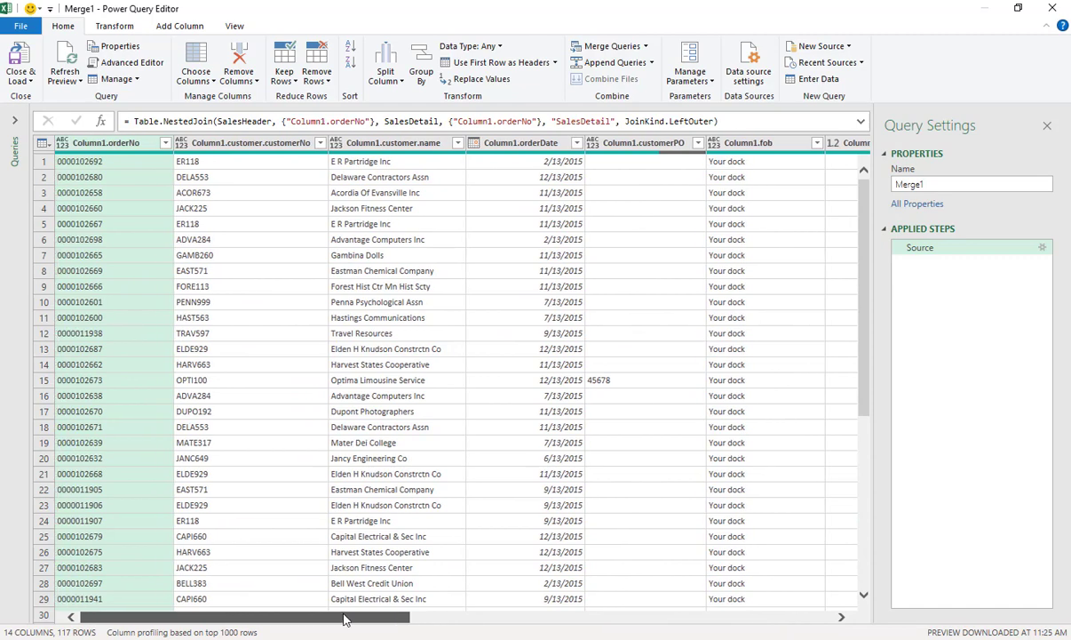
click(474, 145)
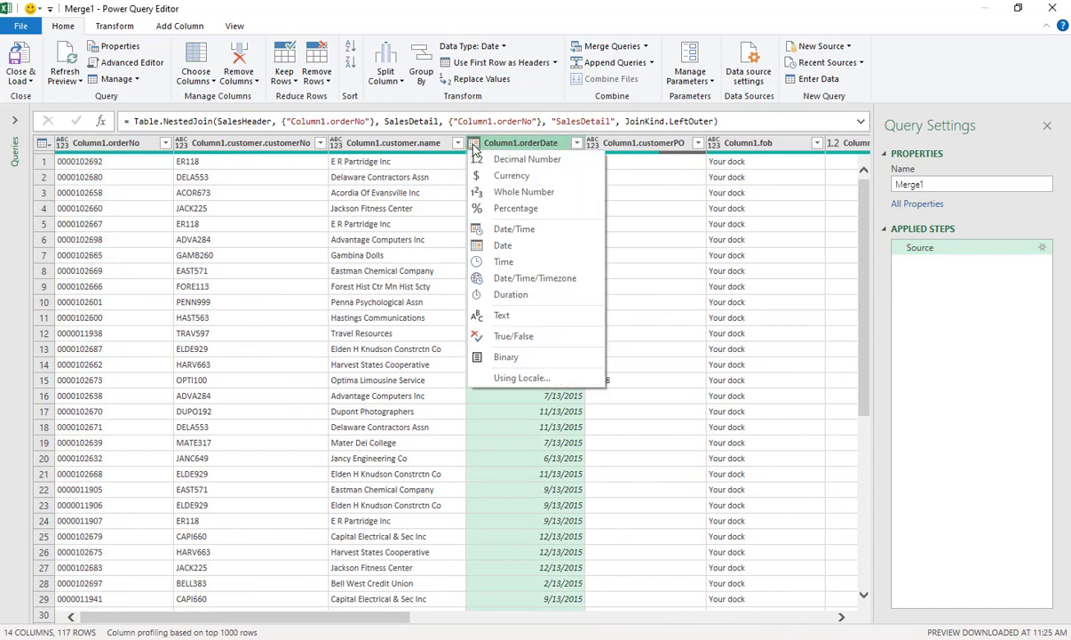
click(503, 245)
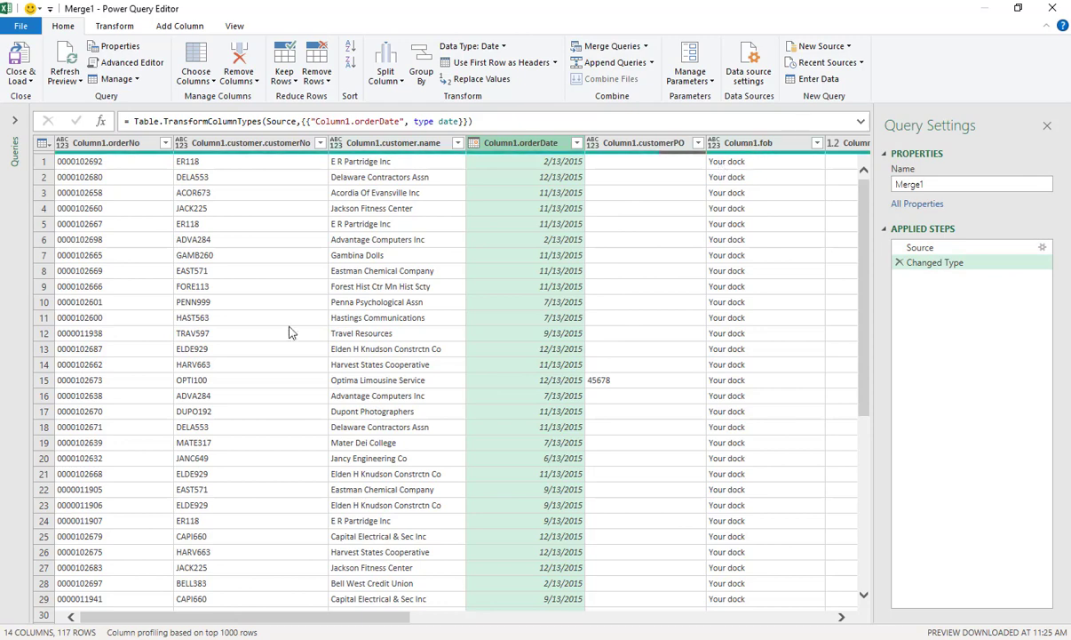
- Expand the SalesDetail column into all its fields, from Column1.orderNo through Column1.vendor, keeping the original column name as prefix
drag(312, 616, 465, 624)
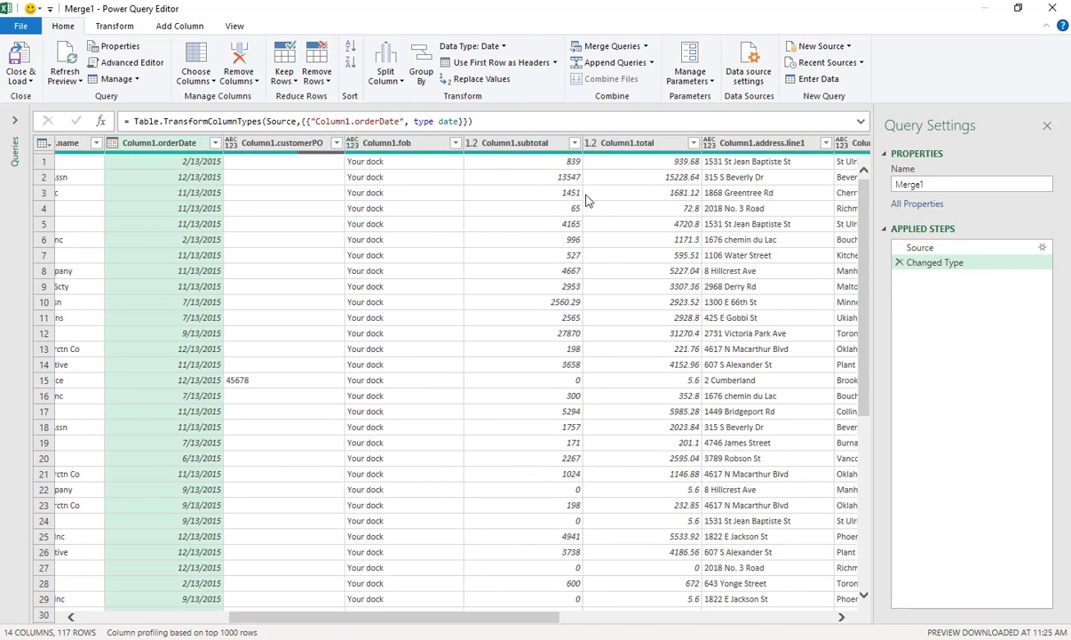
drag(488, 625, 833, 504)
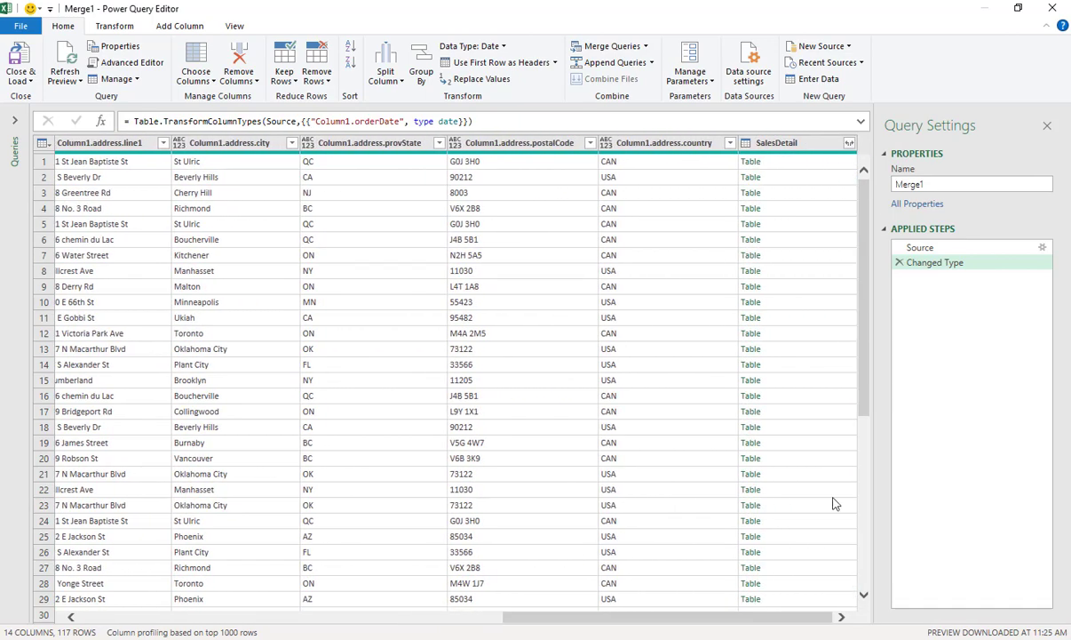
click(849, 144)
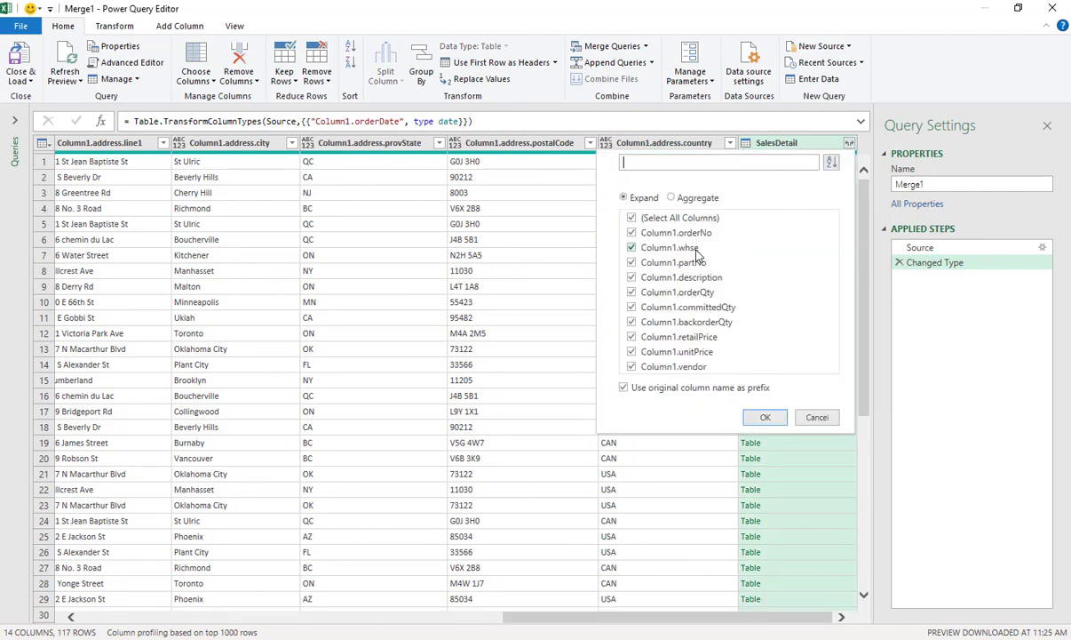
click(631, 218)
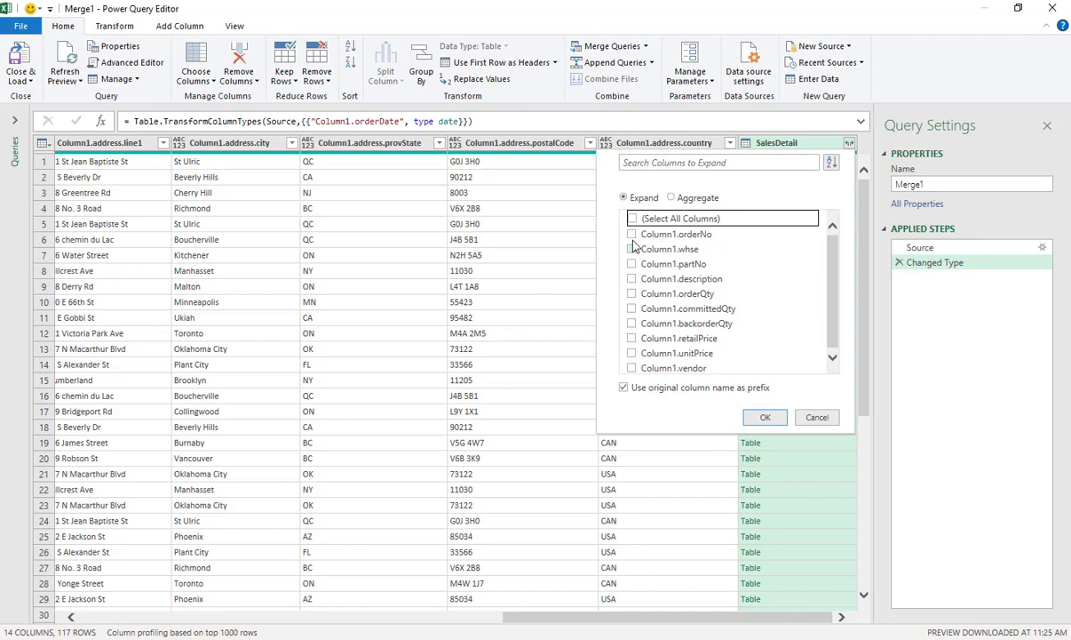
click(634, 237)
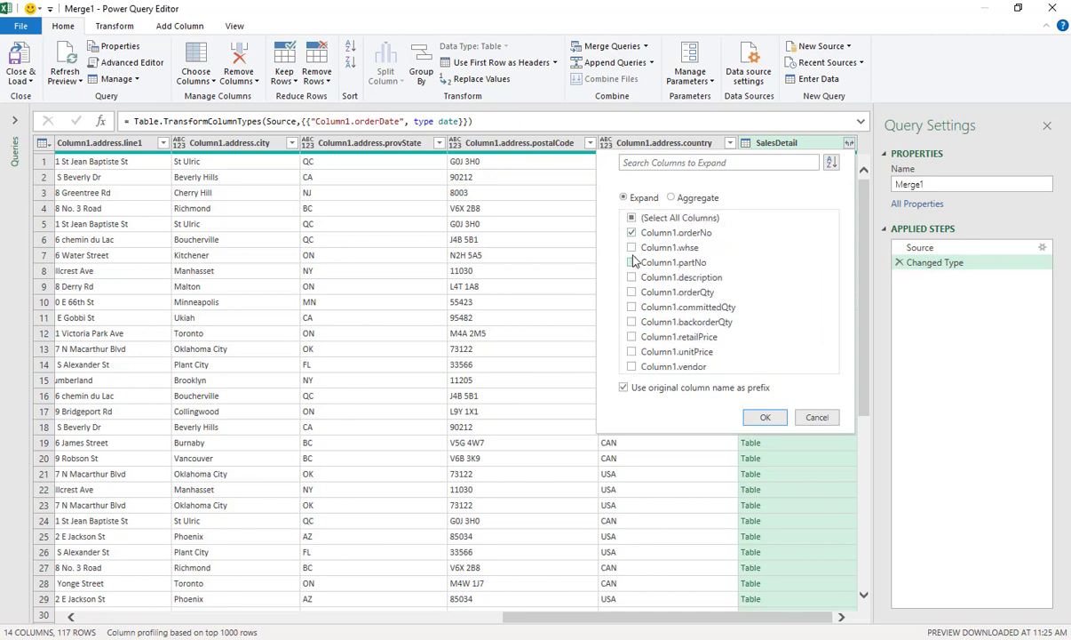
click(632, 248)
click(632, 263)
click(631, 277)
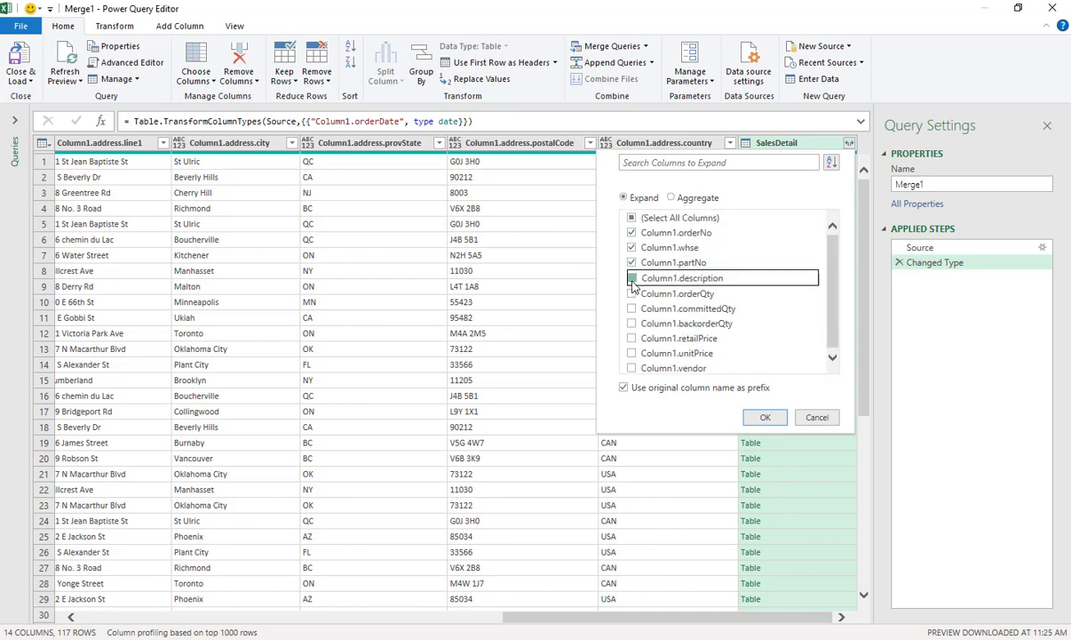
click(632, 296)
click(633, 309)
click(632, 324)
click(632, 337)
click(632, 352)
click(633, 368)
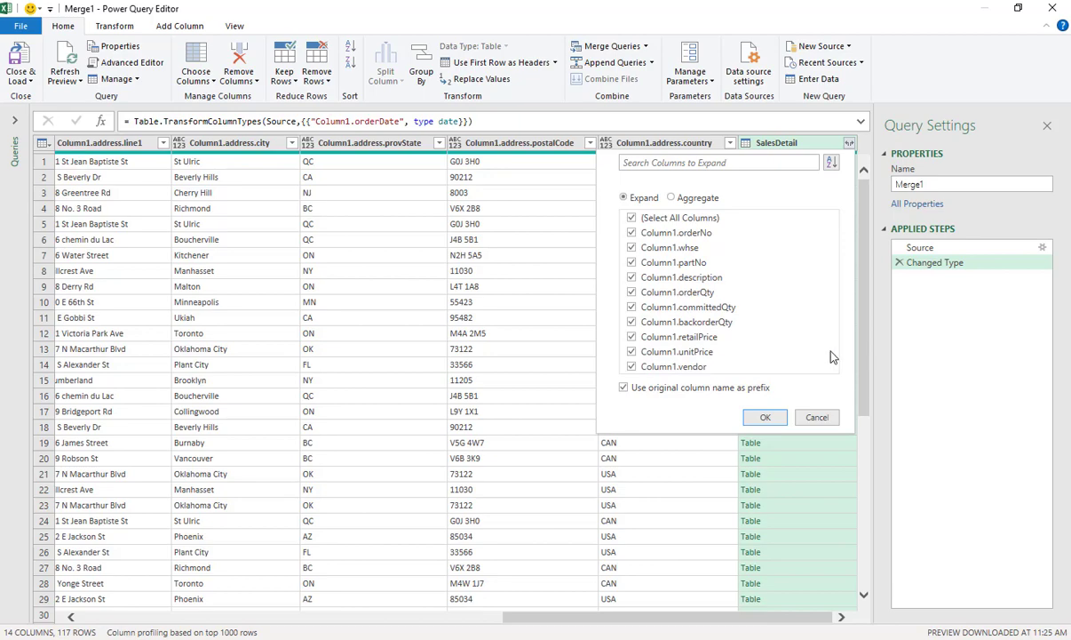
click(769, 418)
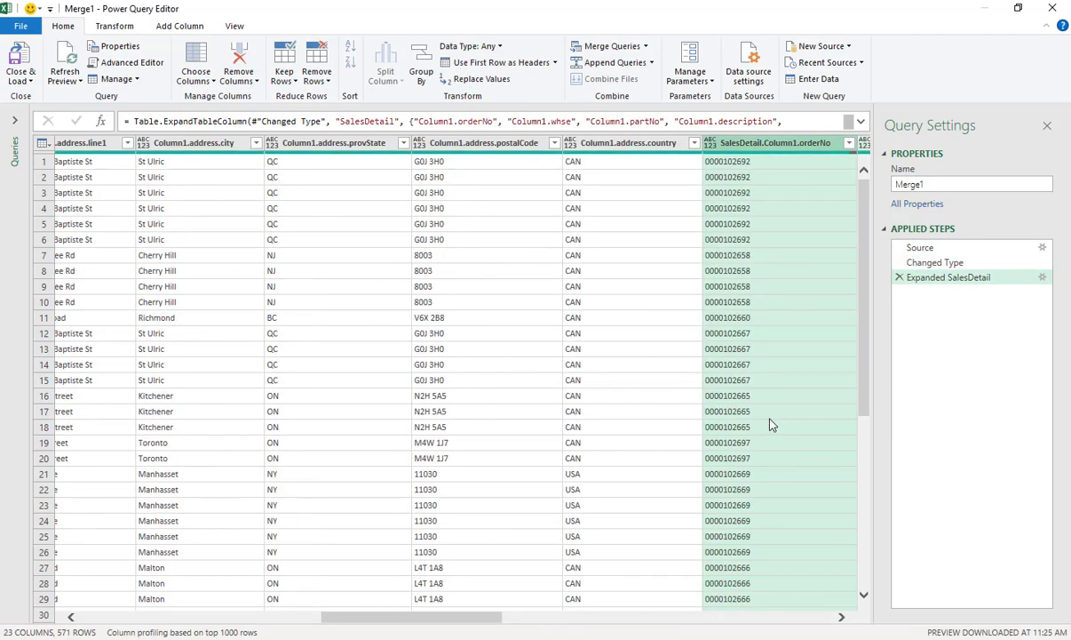
- Close the query editor and load the expanded Merge1 query into its worksheet
drag(493, 617, 825, 587)
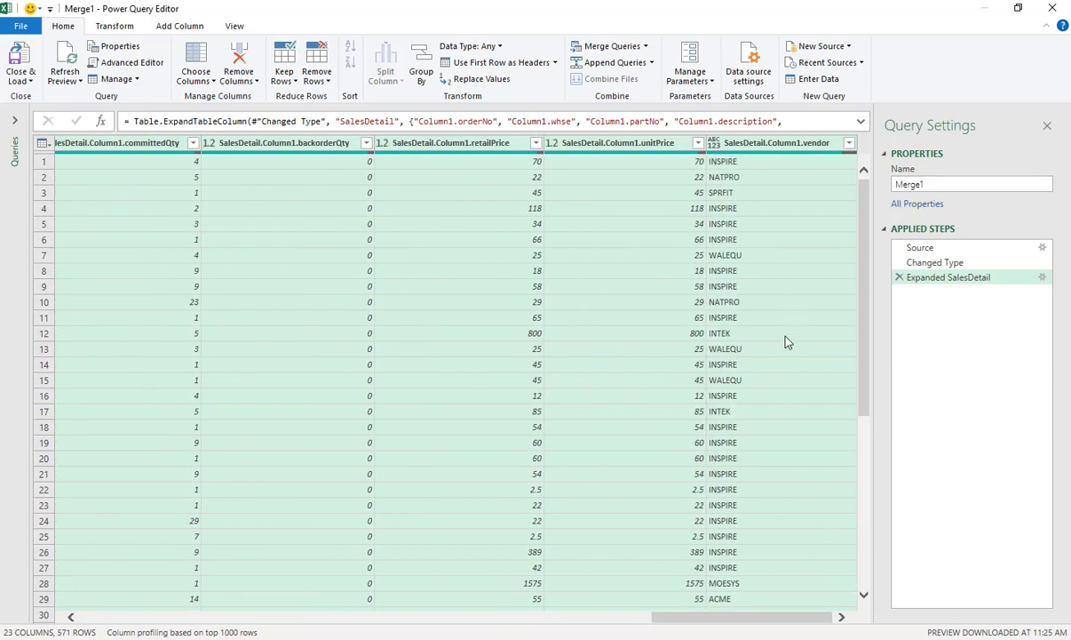
click(22, 71)
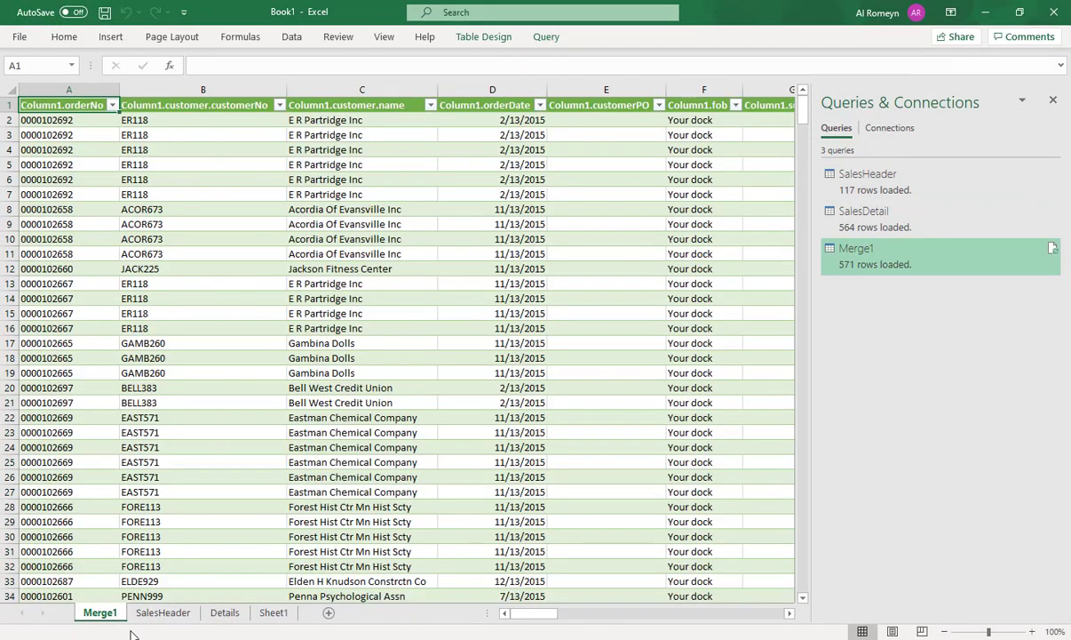
double_click(103, 613)
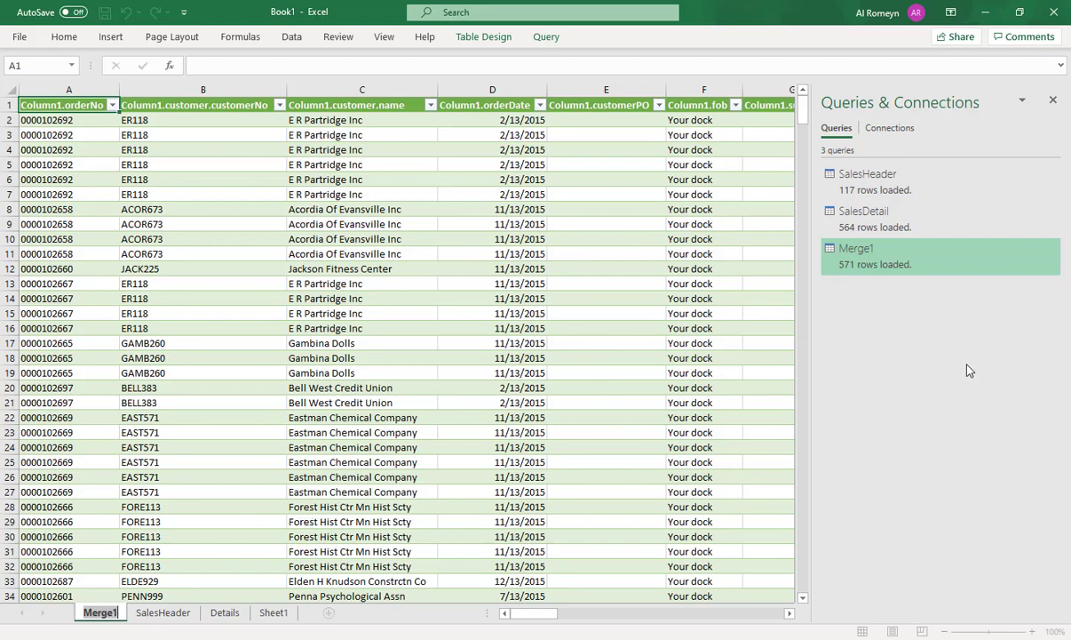
click(929, 355)
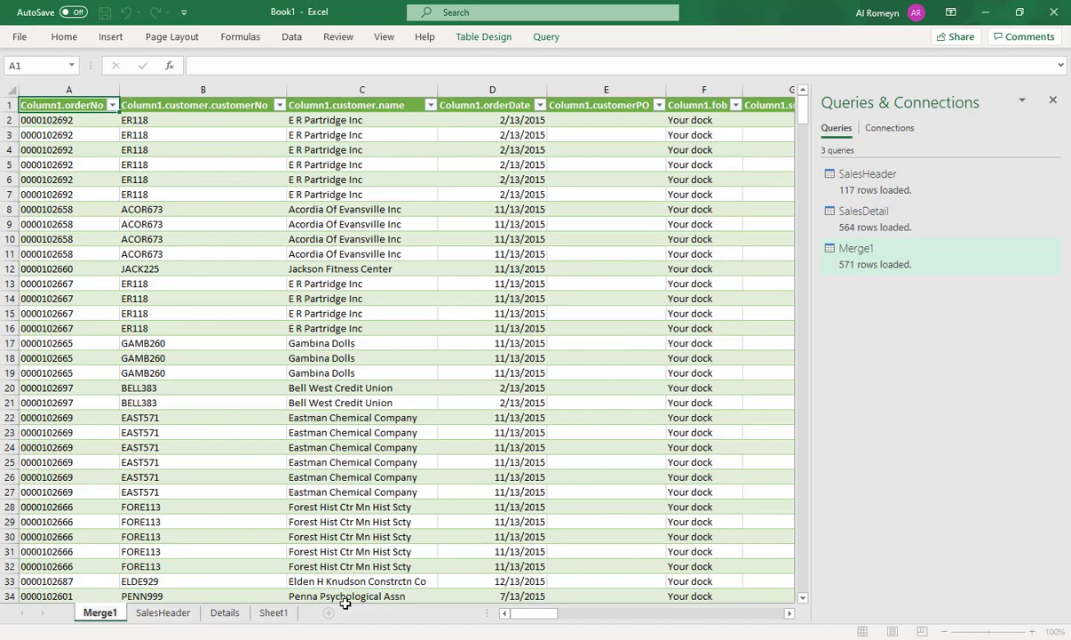
- Compare the merged rows on the Merge1 sheet with the order items on the Details sheet
click(277, 614)
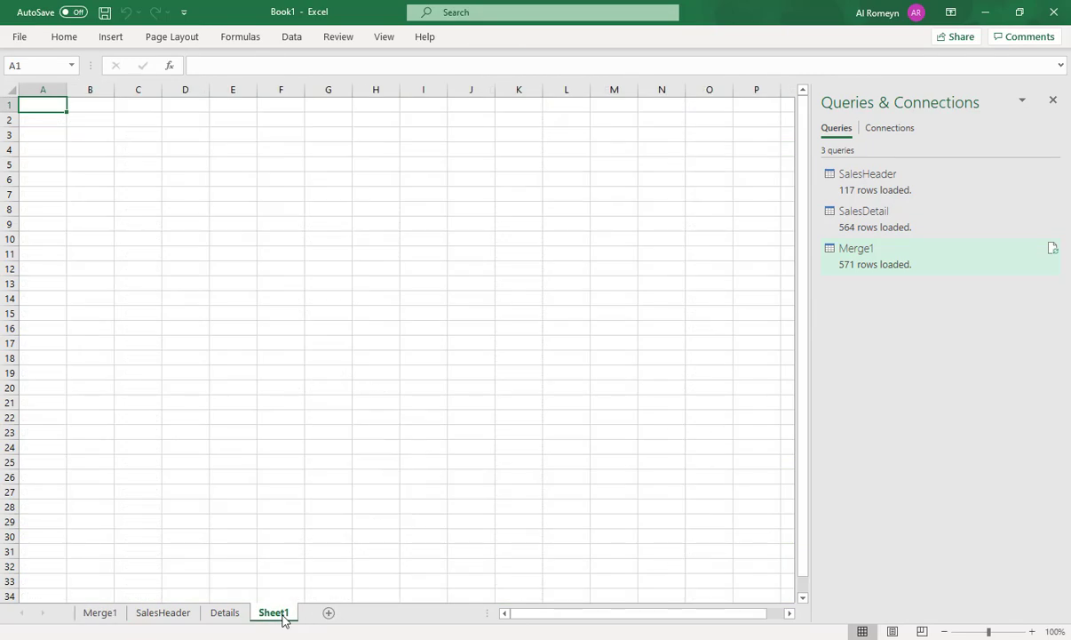
click(99, 612)
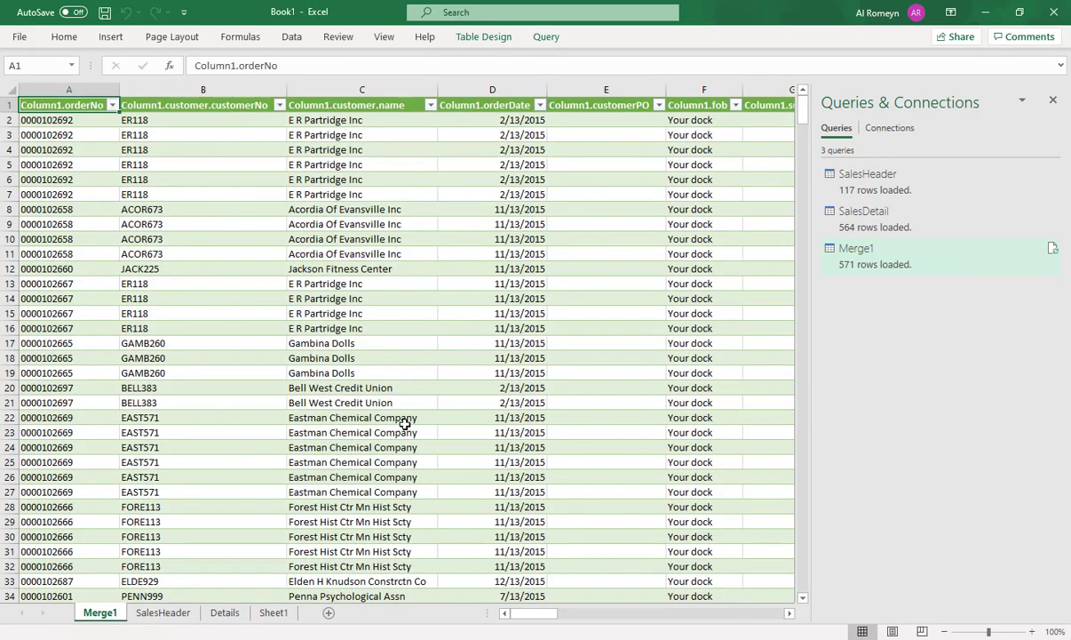
click(224, 613)
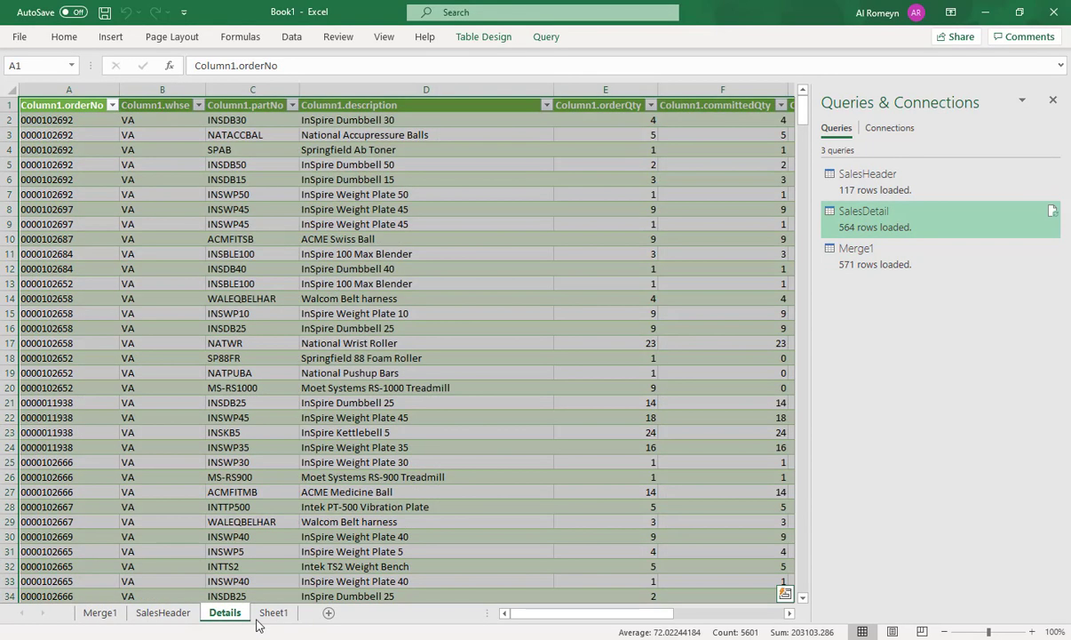
click(462, 416)
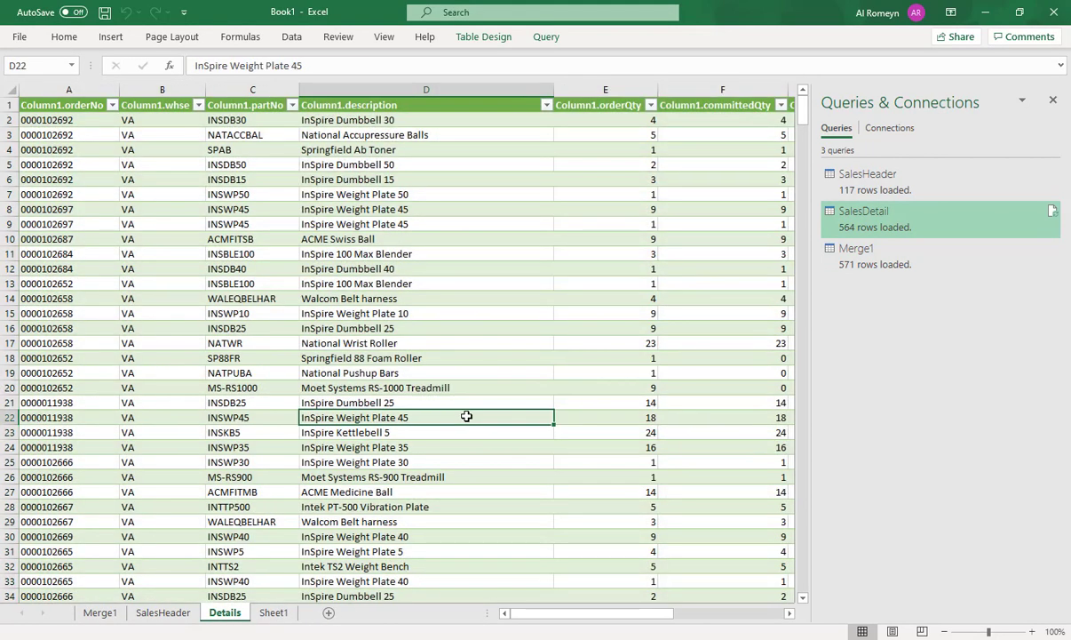
click(100, 613)
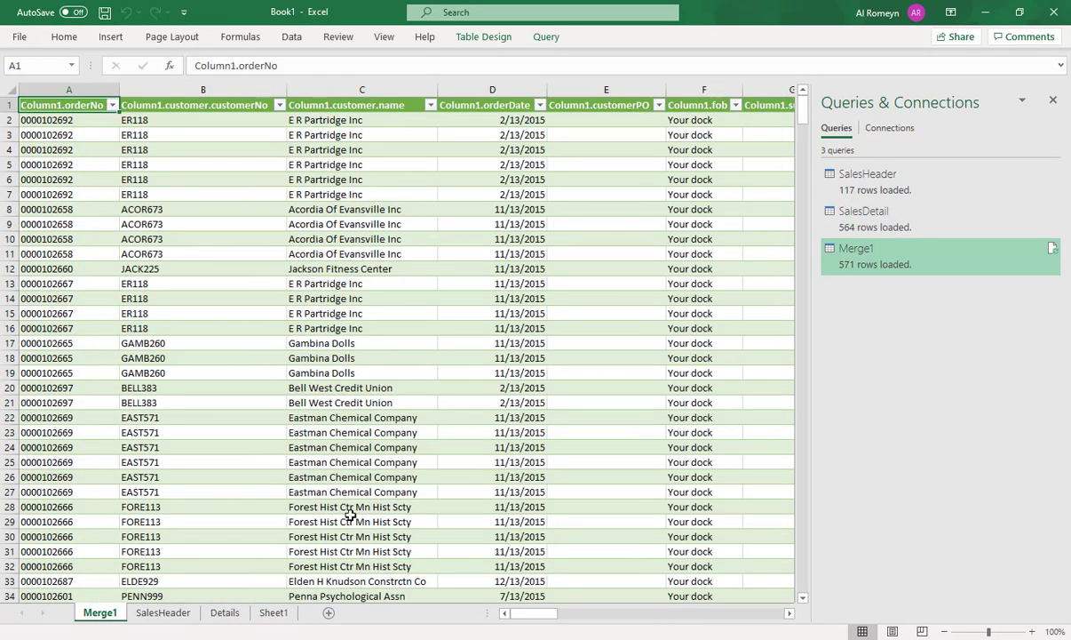
- Create a PivotTable from the SalesDetail table on the Details sheet, placed on a new worksheet
click(225, 613)
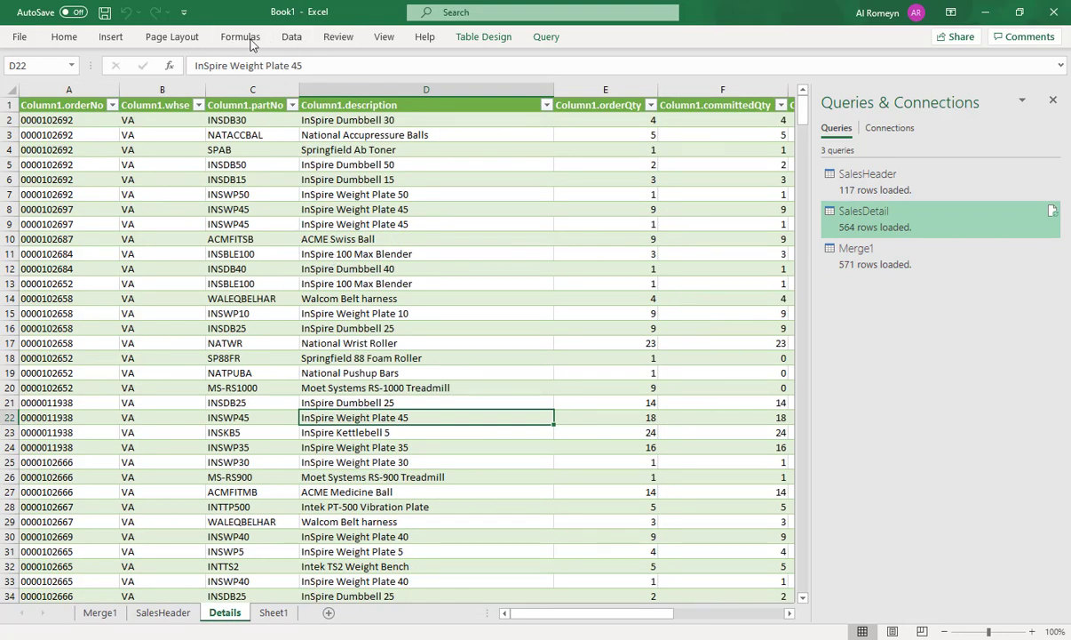
click(111, 37)
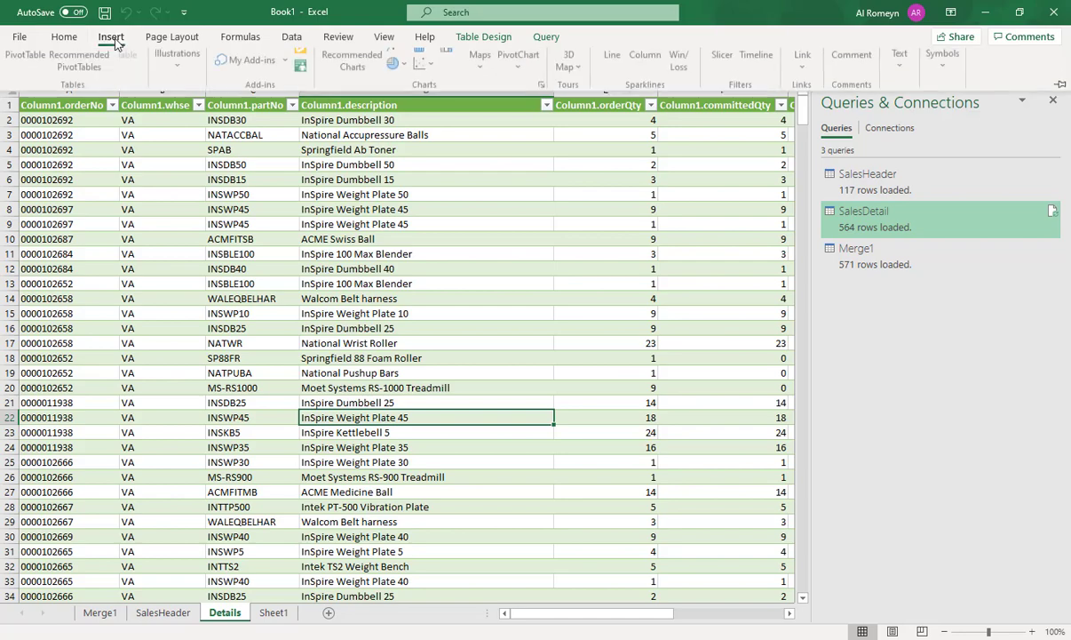
click(24, 71)
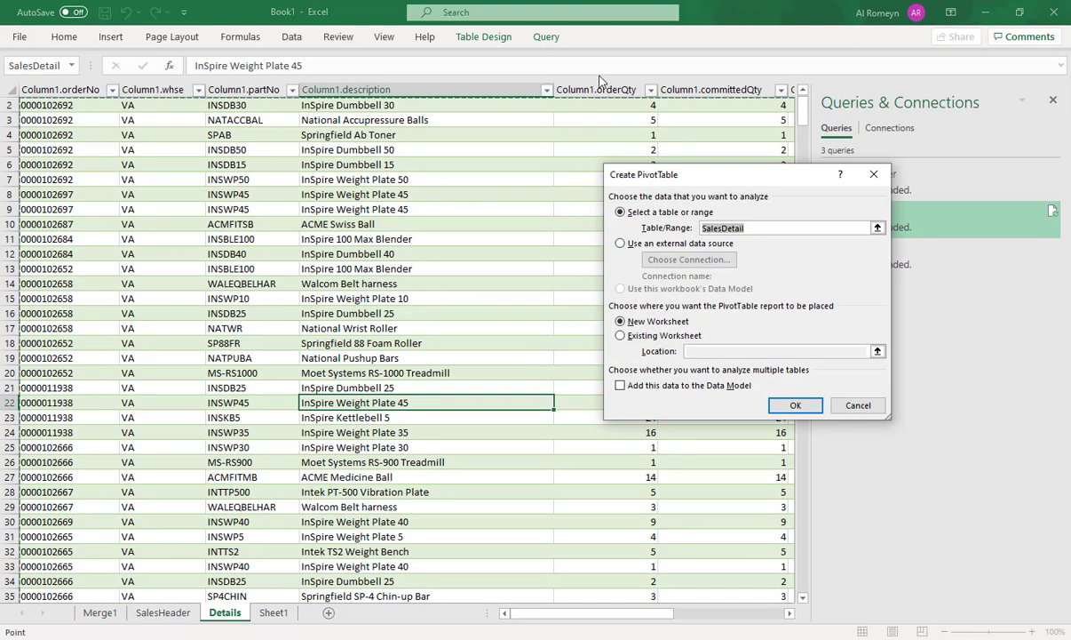
click(794, 406)
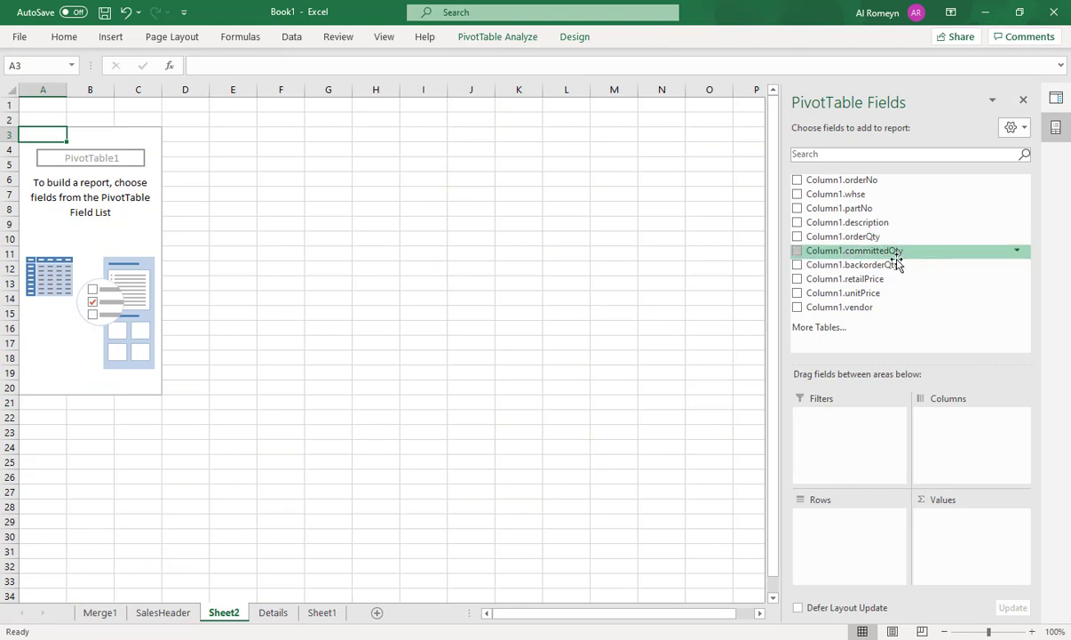
- Group the PivotTable rows by Column1.orderNo and within it Column1.partNo, with the sum of Column1.unitPrice as values
mouse_move(880, 293)
mouse_down()
mouse_move(866, 486)
mouse_move(850, 523)
mouse_move(888, 289)
mouse_move(880, 282)
mouse_up()
drag(862, 213, 839, 527)
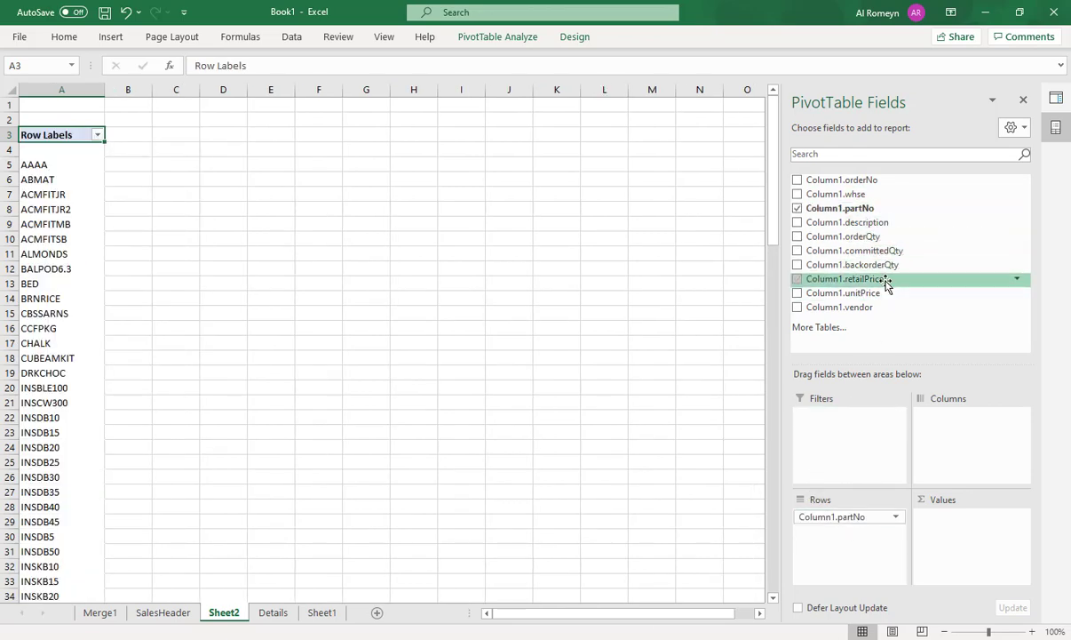
drag(872, 300, 959, 542)
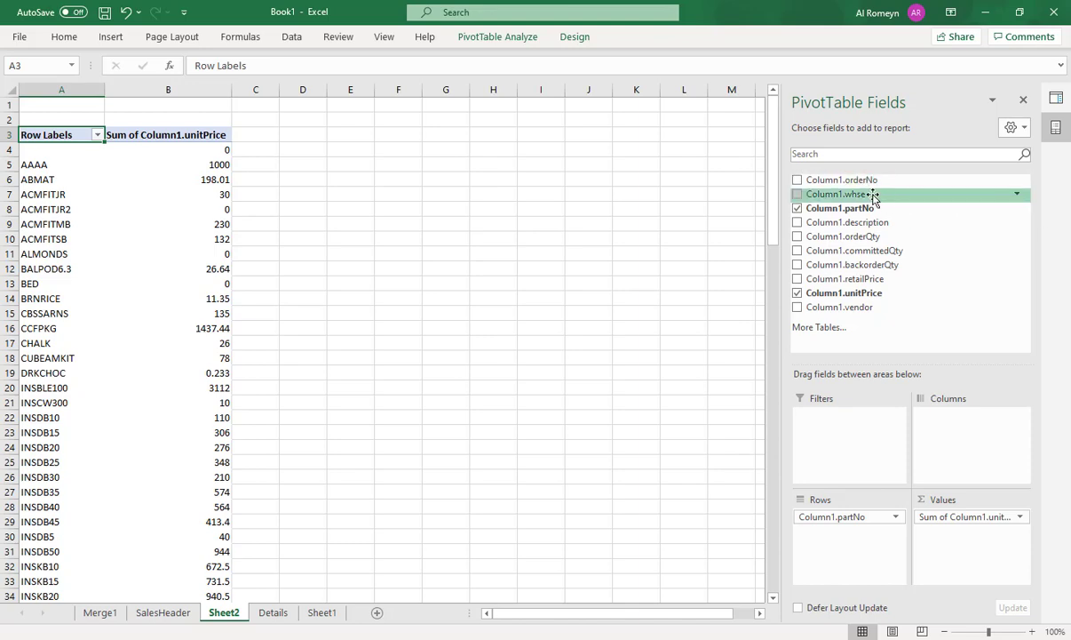
drag(866, 177, 862, 524)
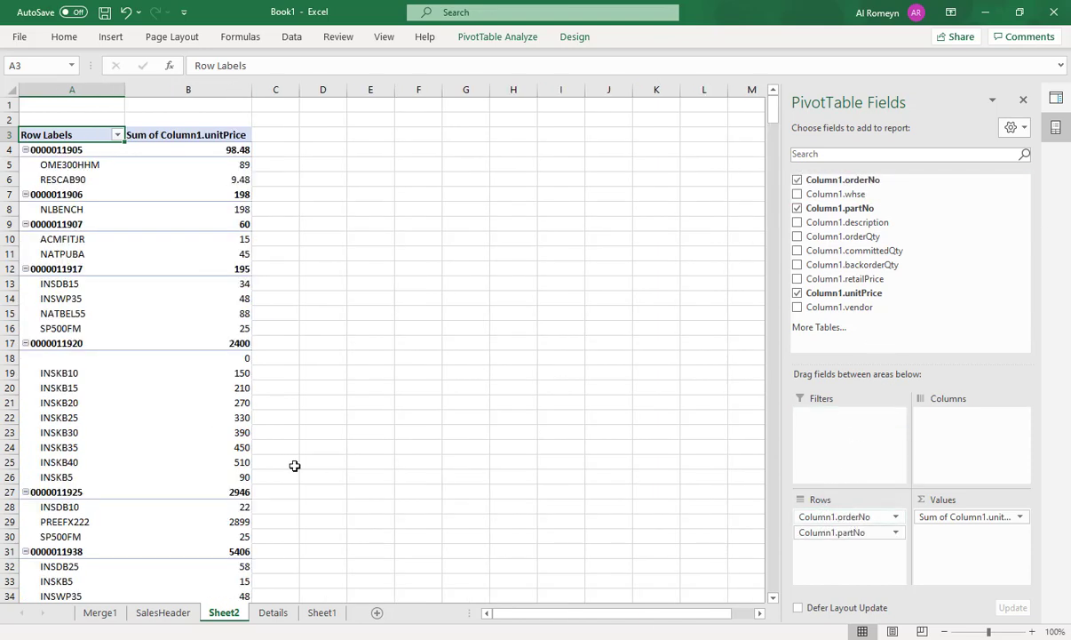
double_click(224, 612)
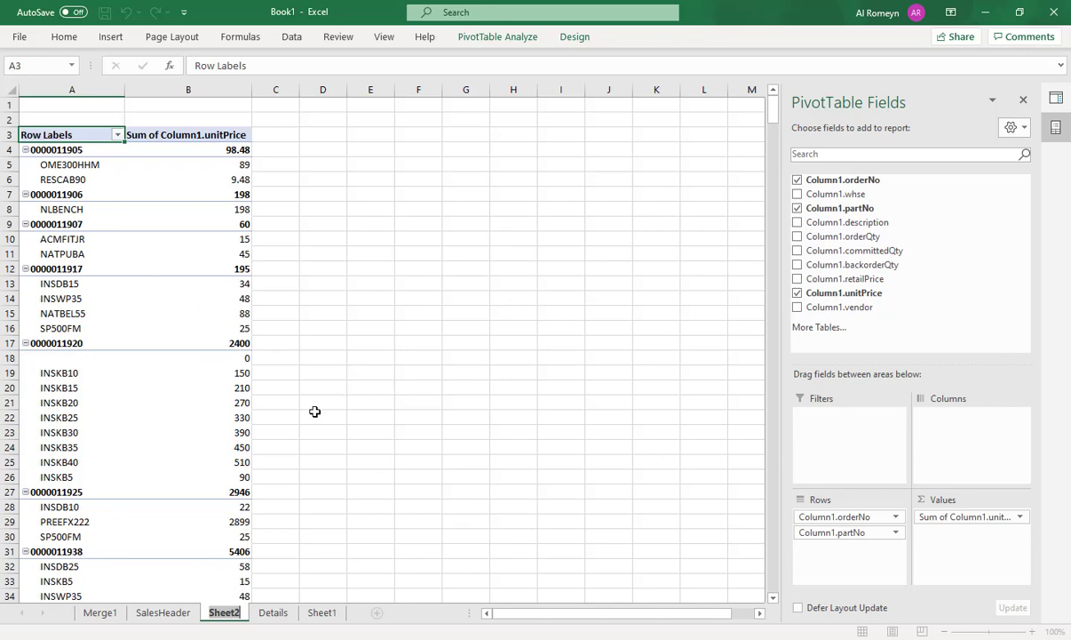
click(435, 355)
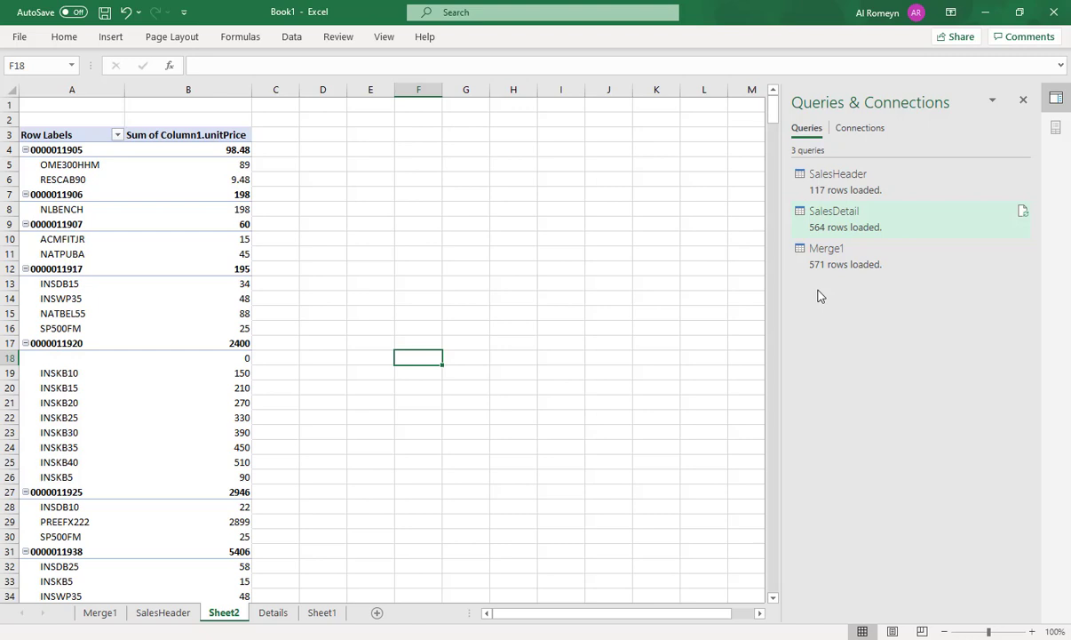
- Start a new data import from the web on the empty Sheet1
click(334, 617)
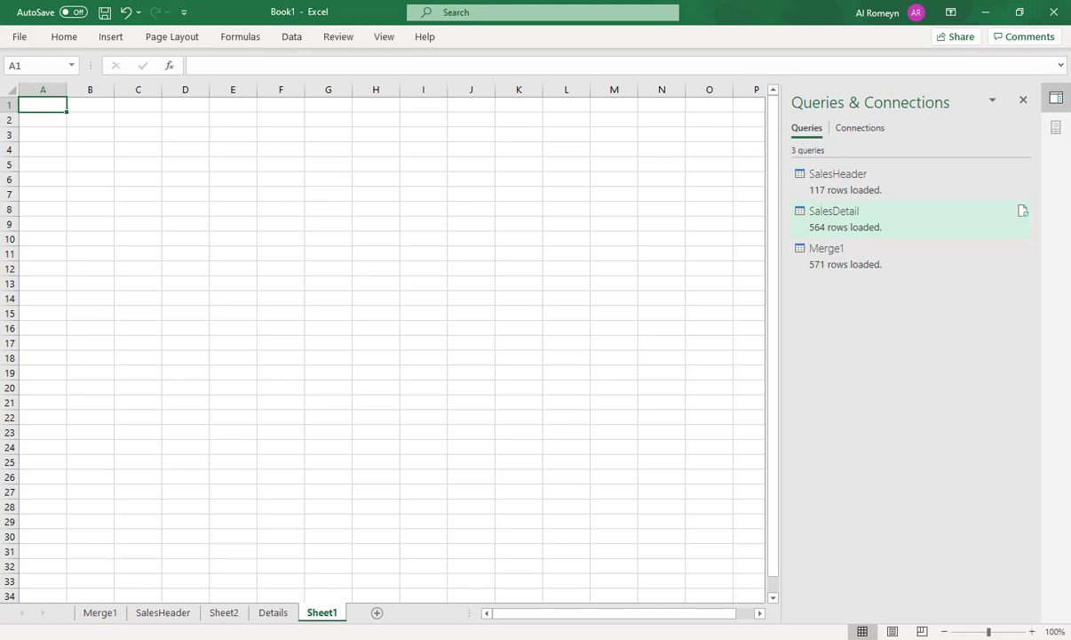
click(291, 37)
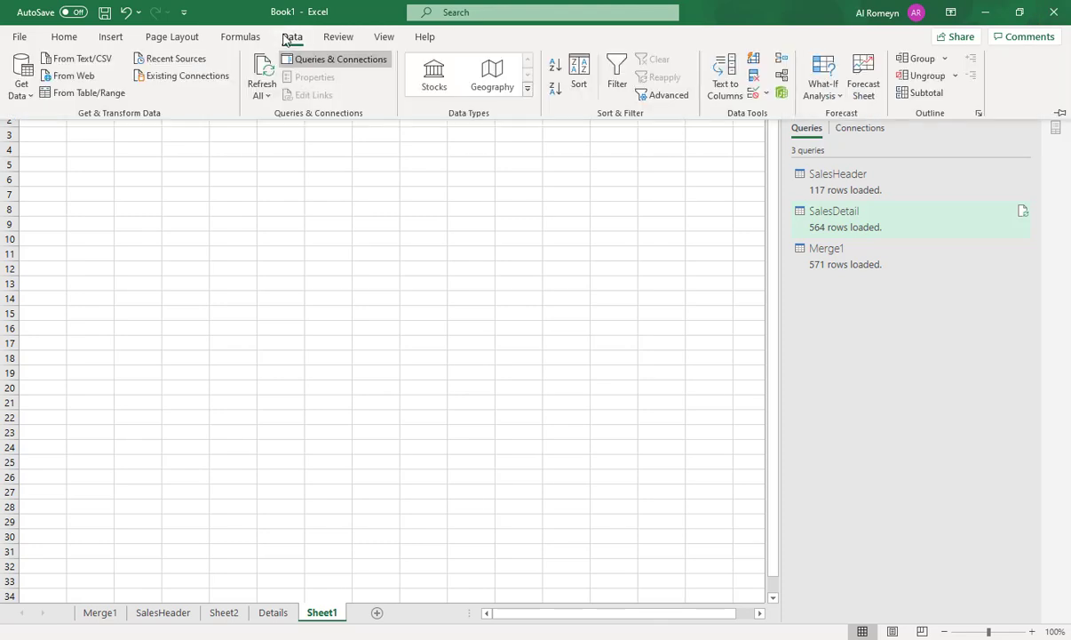
click(21, 79)
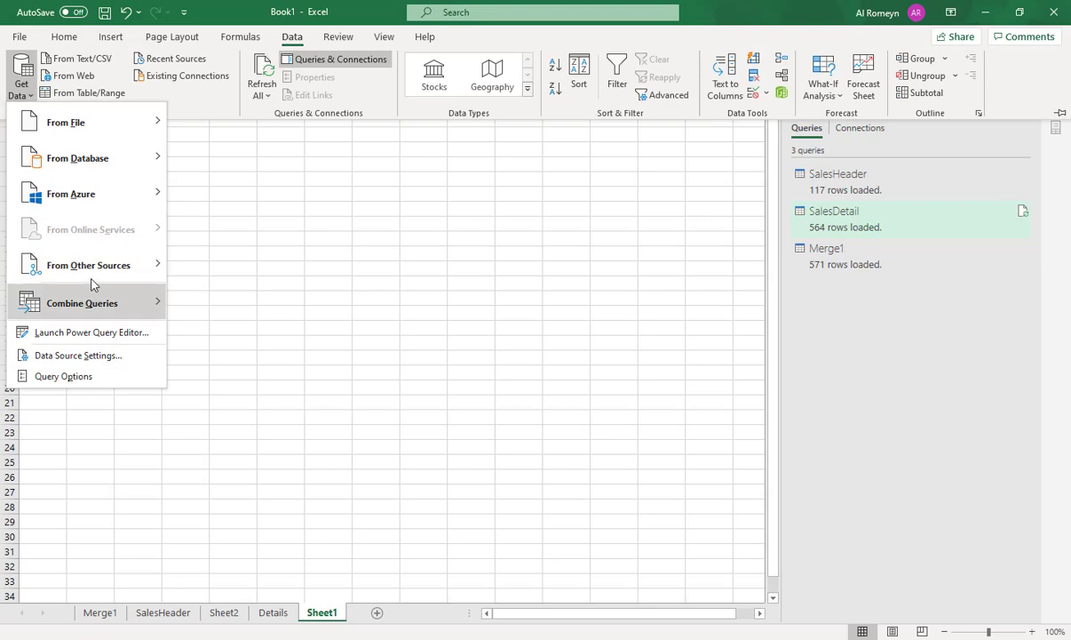
mouse_move(94, 278)
click(238, 303)
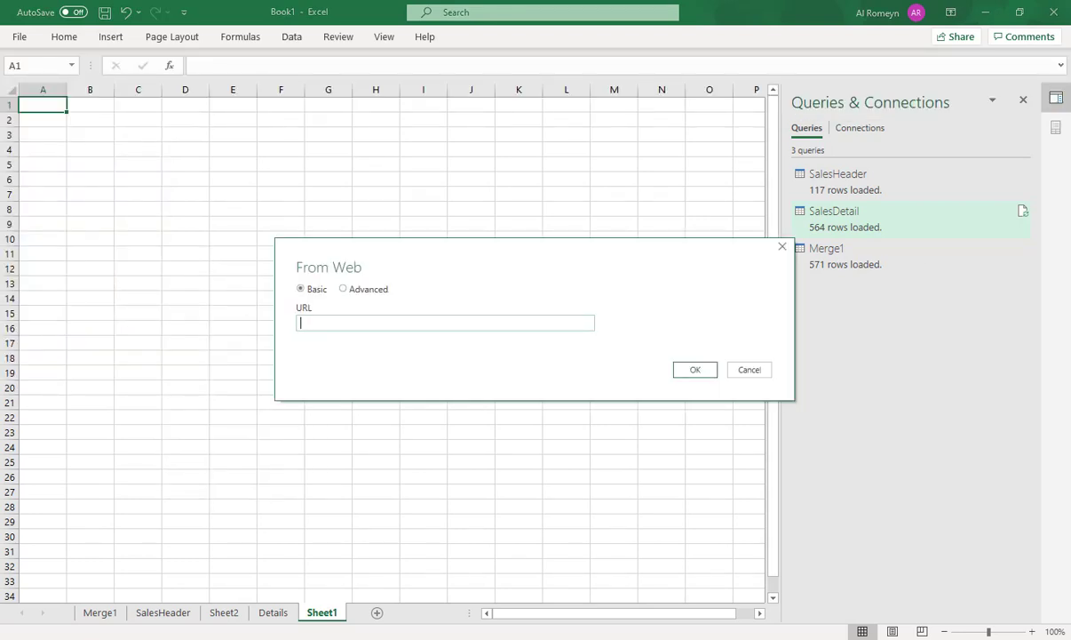
- In the browser, open the invoice_items link on the Spire API page and copy its address with ?limit=0 appended
drag(1070, 85, 500, 84)
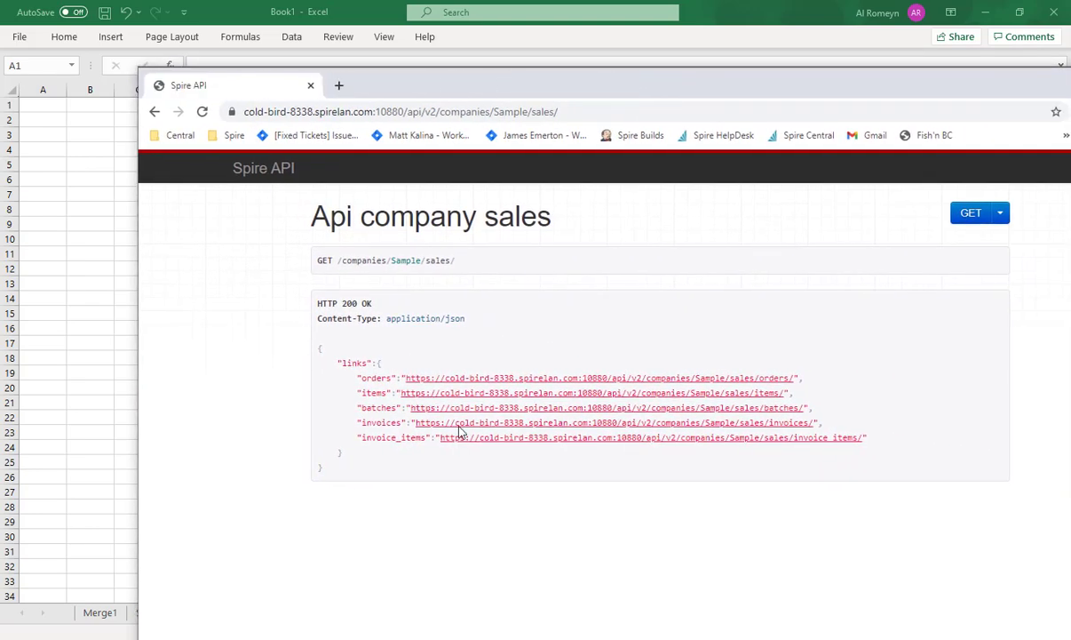
click(495, 440)
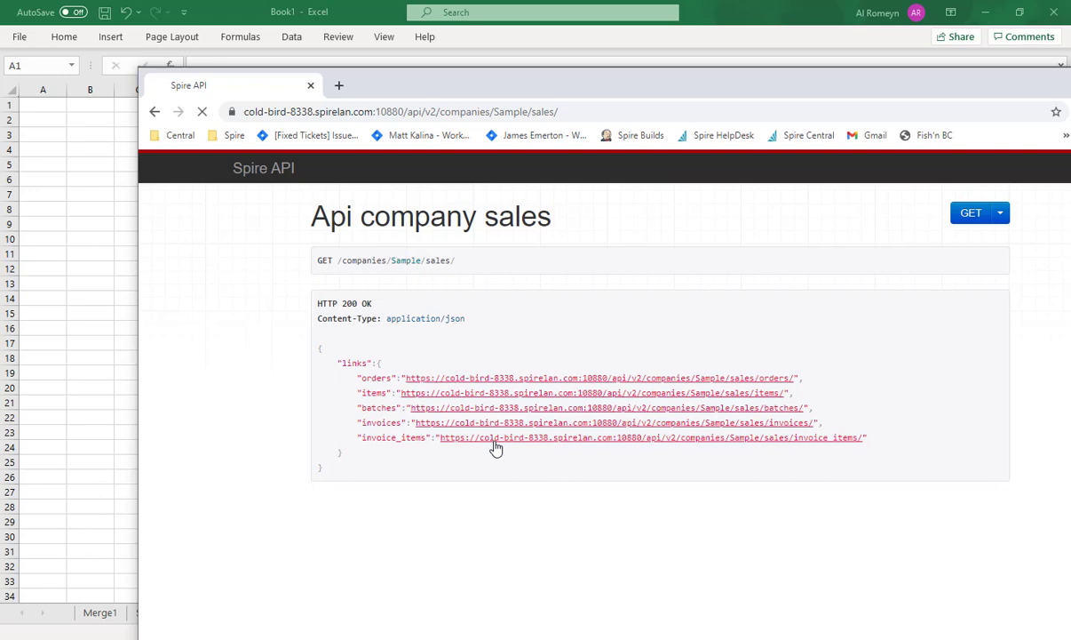
click(635, 112)
click(641, 111)
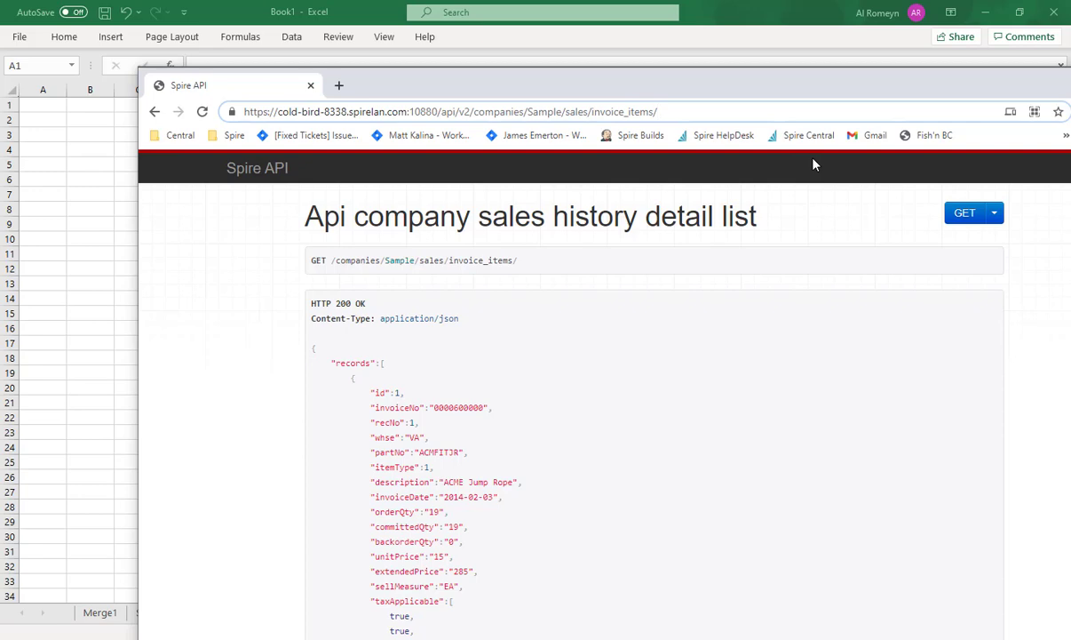
text(?limit=0)
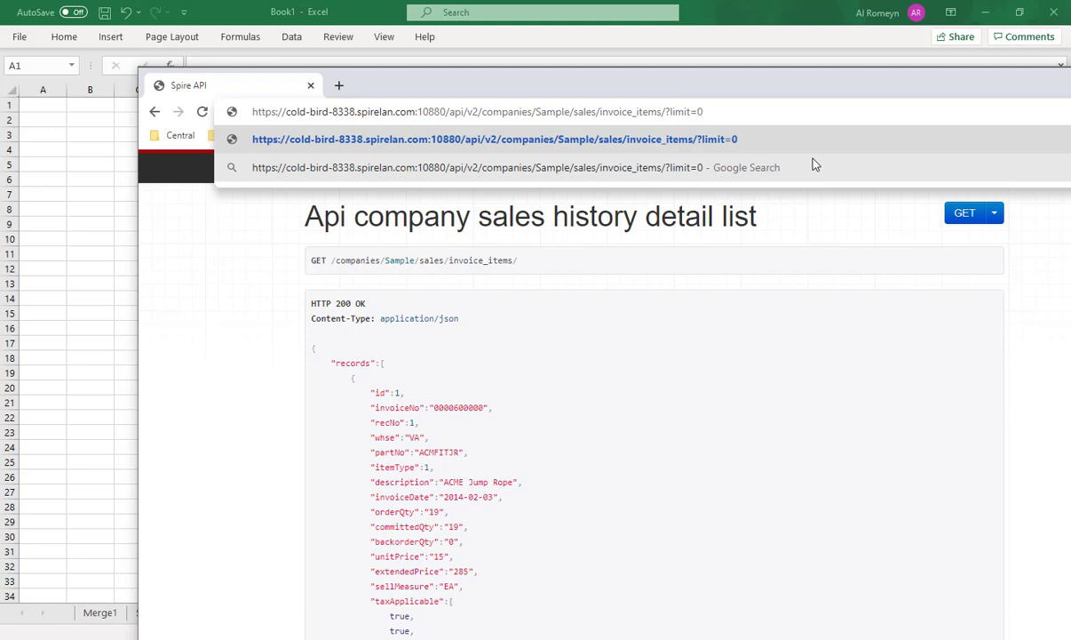
drag(726, 111, 177, 111)
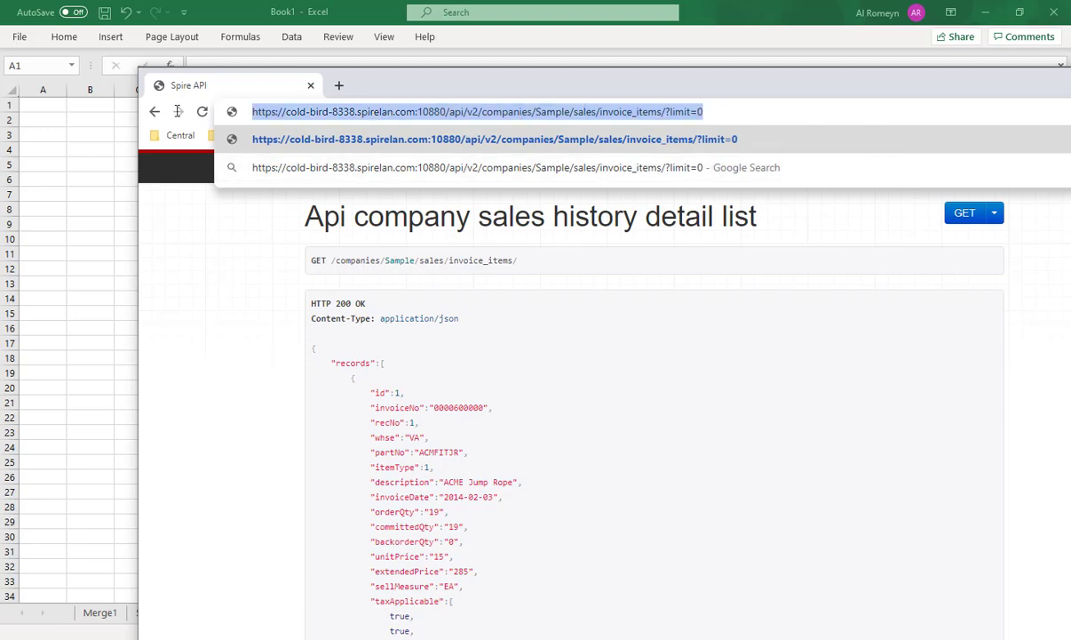
right_click(290, 118)
click(340, 221)
- Switch back to Excel and load the copied invoice_items address as the URL of the web import
key(alt+Tab)
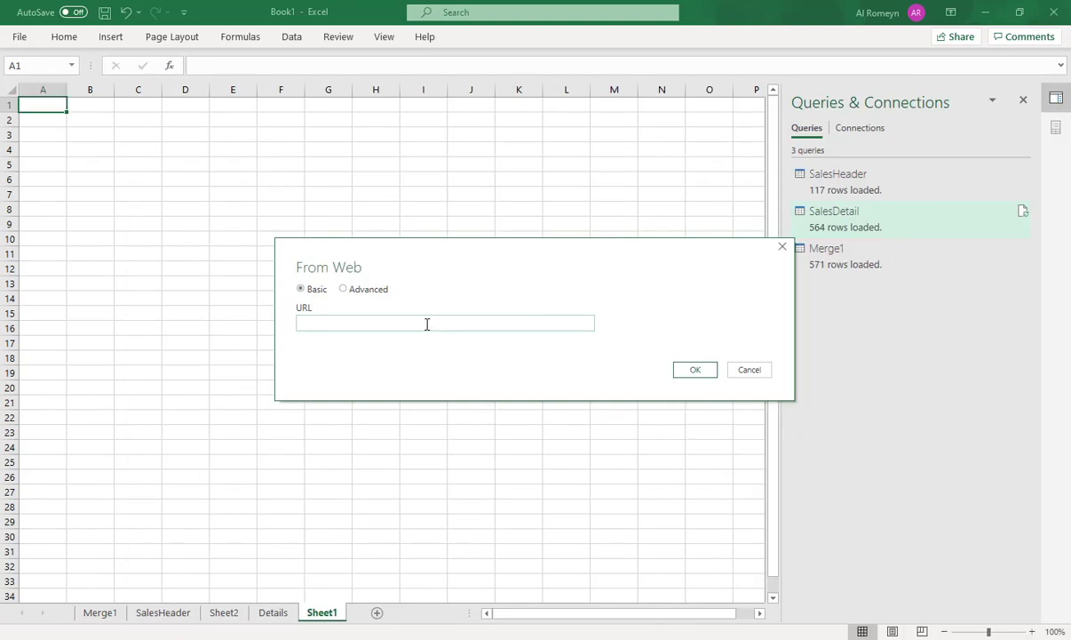
click(426, 324)
key(ctrl+v)
click(693, 371)
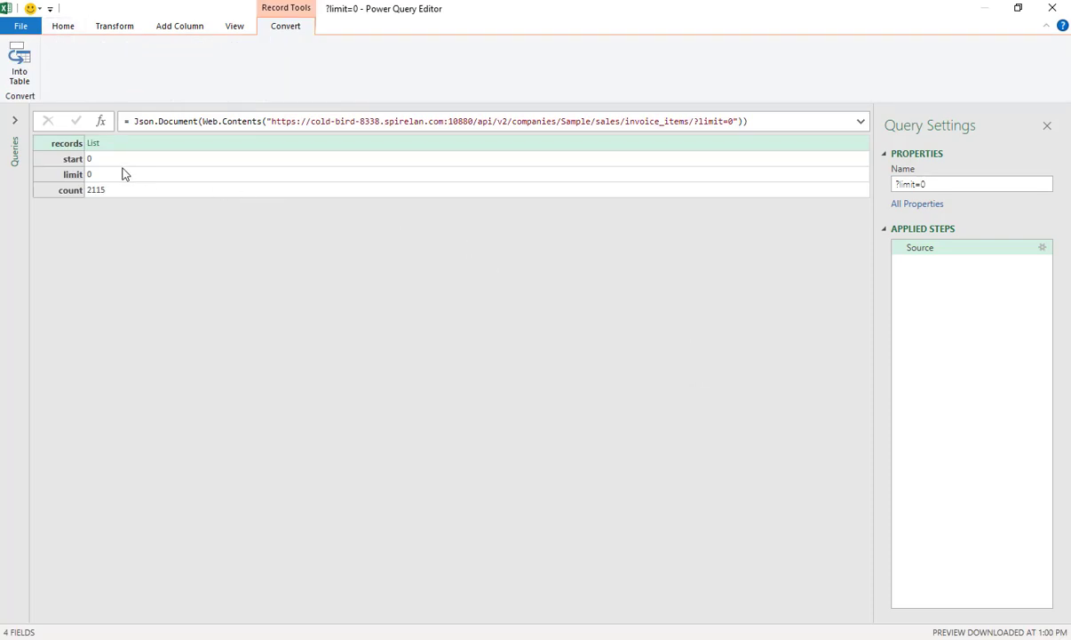
- Drill into the records list of the invoice items query and convert it to a table with the default settings
click(93, 144)
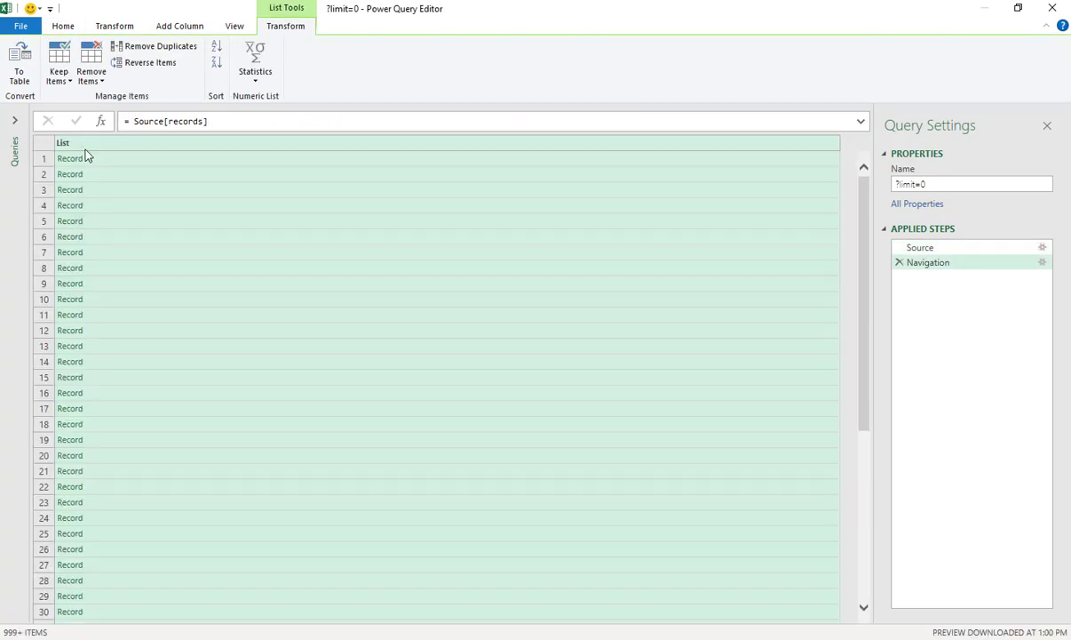
click(19, 62)
click(696, 384)
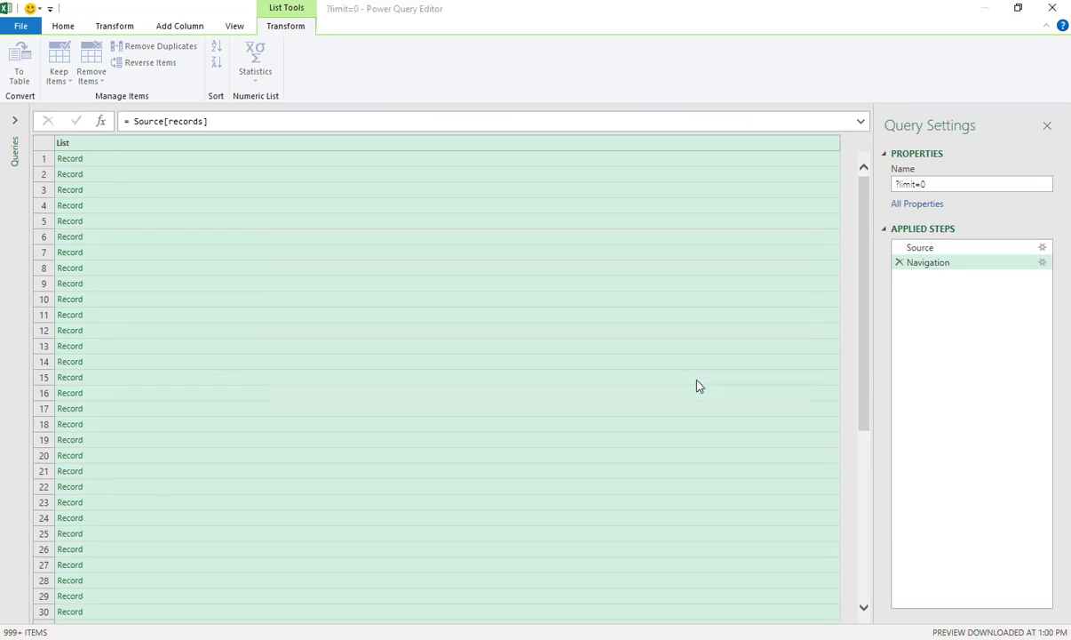
- Begin expanding Column1, clearing all fields and selecting invoiceNo, whse, partNo, itemType, description and invoiceDate
click(165, 143)
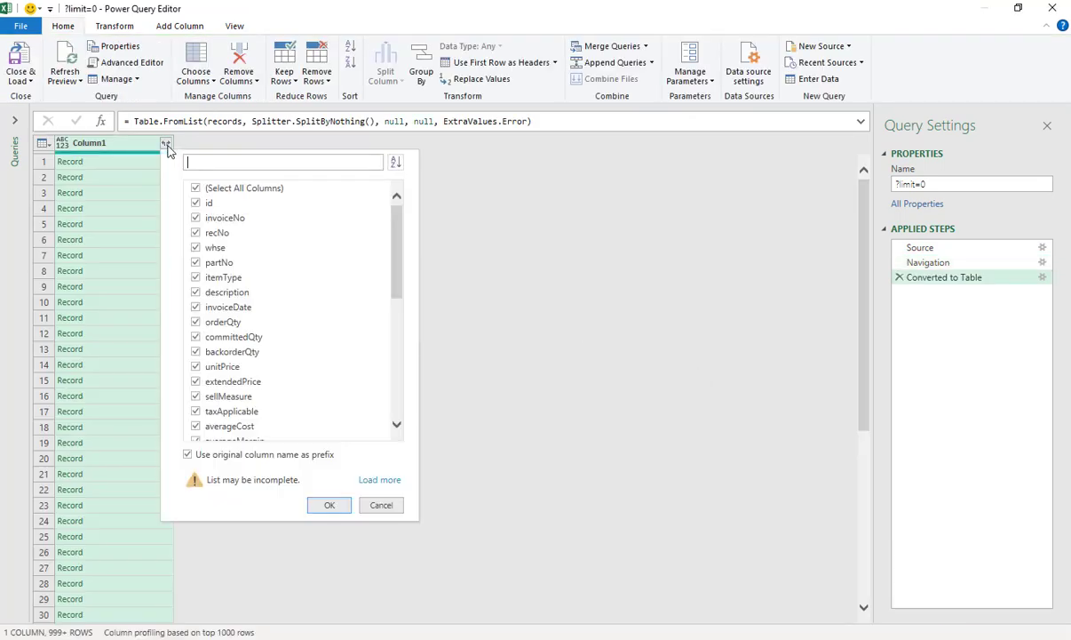
click(195, 189)
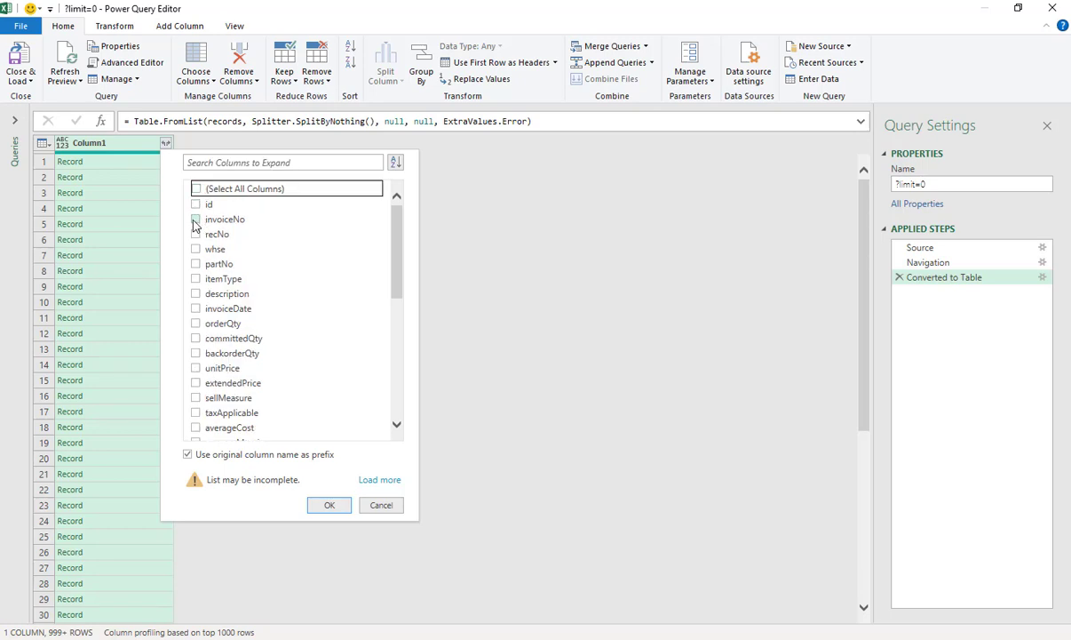
click(196, 218)
click(196, 249)
click(196, 263)
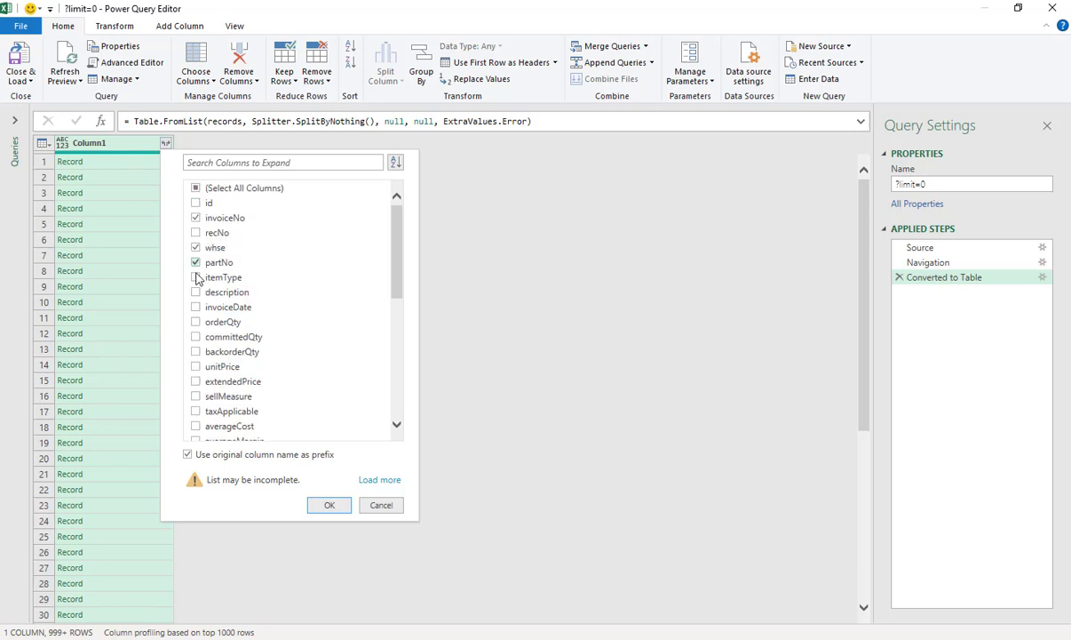
click(196, 279)
click(196, 294)
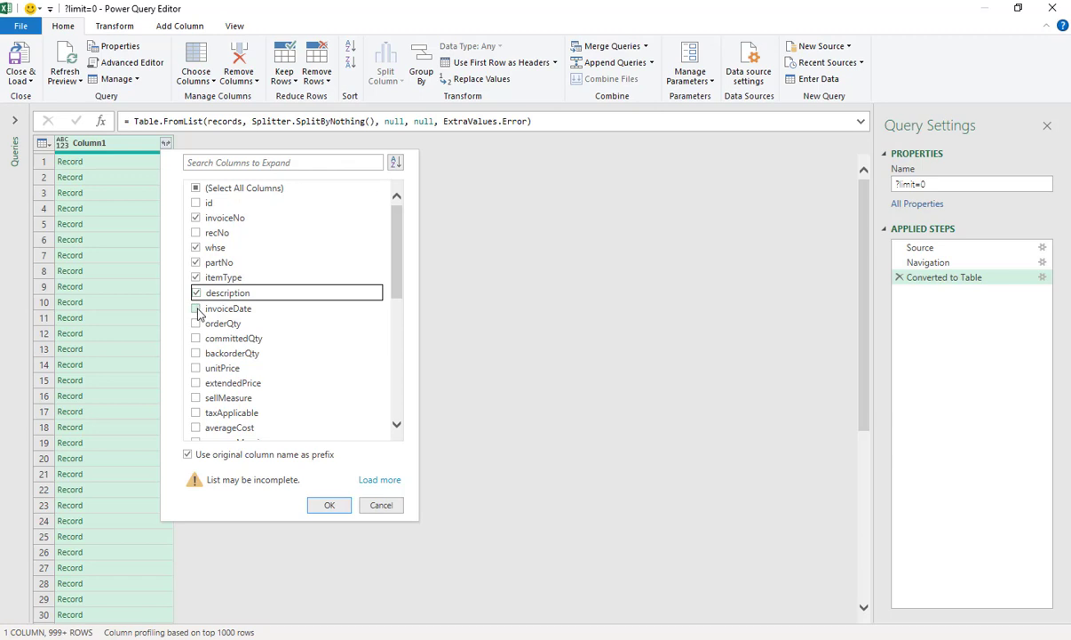
click(197, 310)
- Add committedQty, unitPrice, extendedPrice, averageCost and invoice to the selected fields, leaving out orderQty, and expand Column1
click(196, 324)
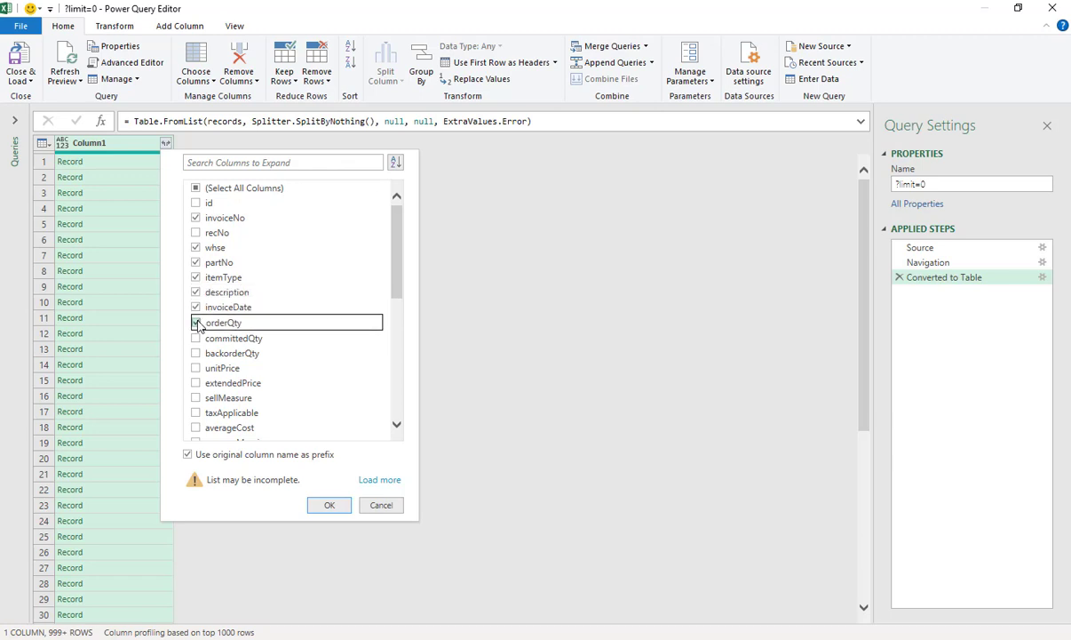
click(196, 324)
click(196, 338)
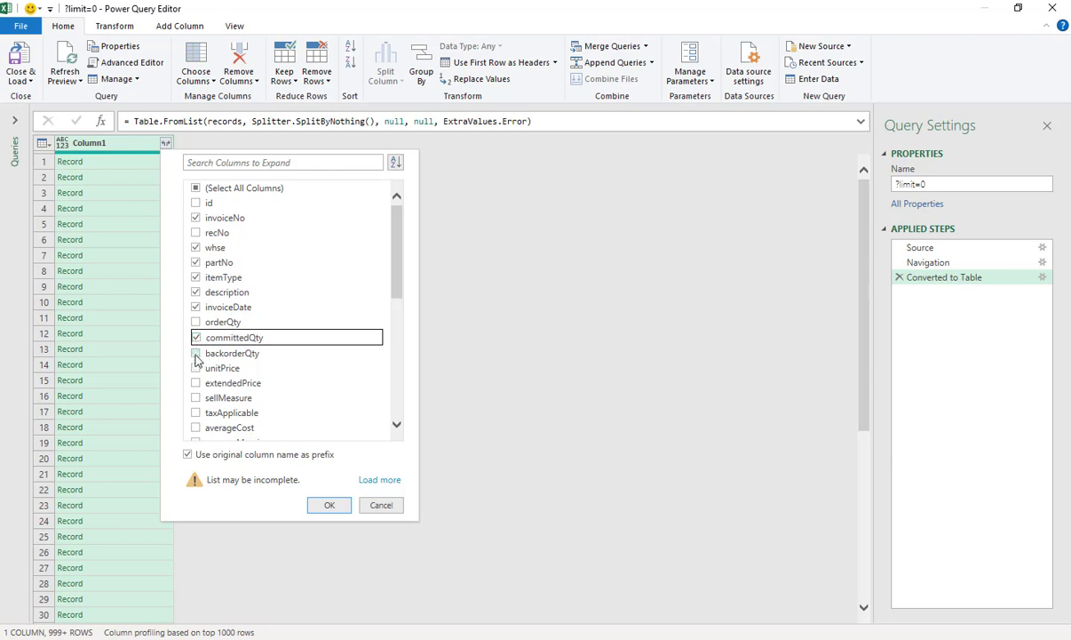
click(197, 370)
click(198, 381)
scroll(286, 387, down, 3)
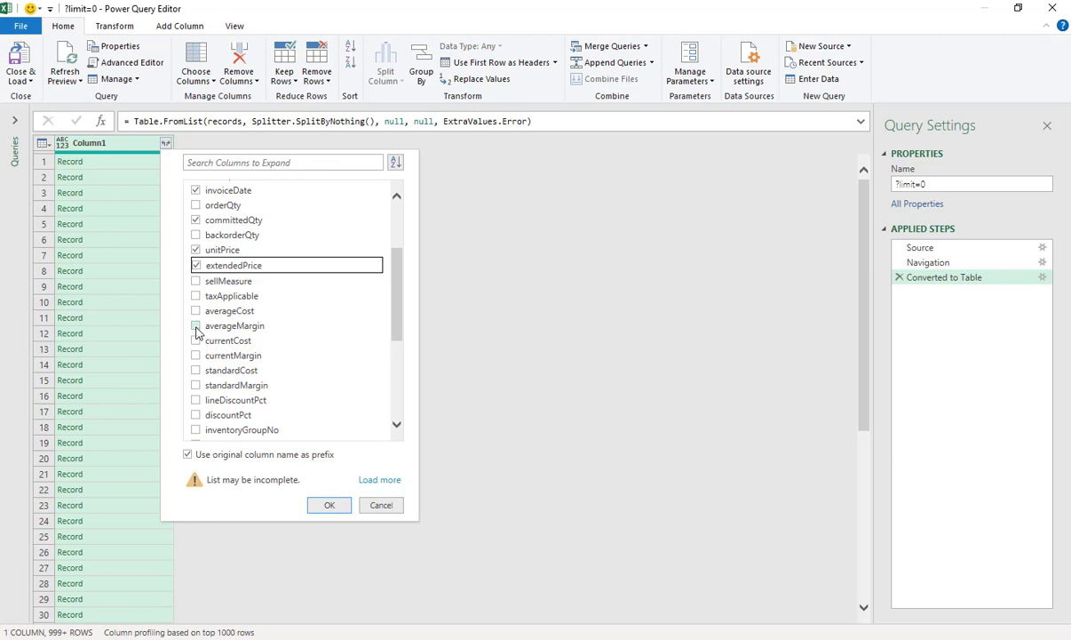
click(196, 312)
scroll(361, 348, down, 3)
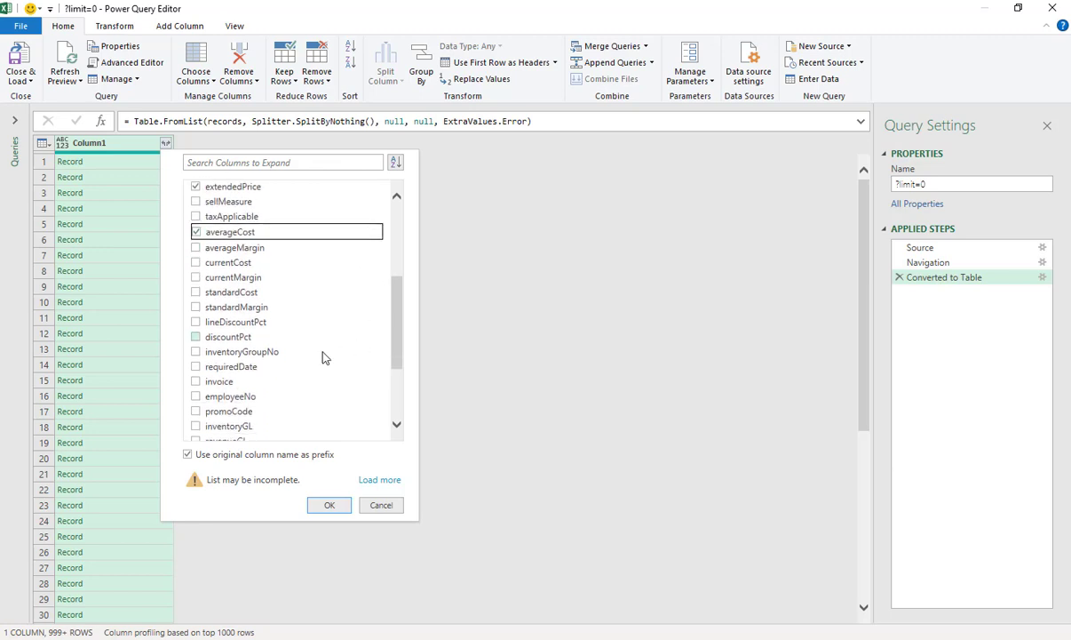
click(197, 381)
scroll(322, 367, down, 3)
scroll(322, 367, down, 2)
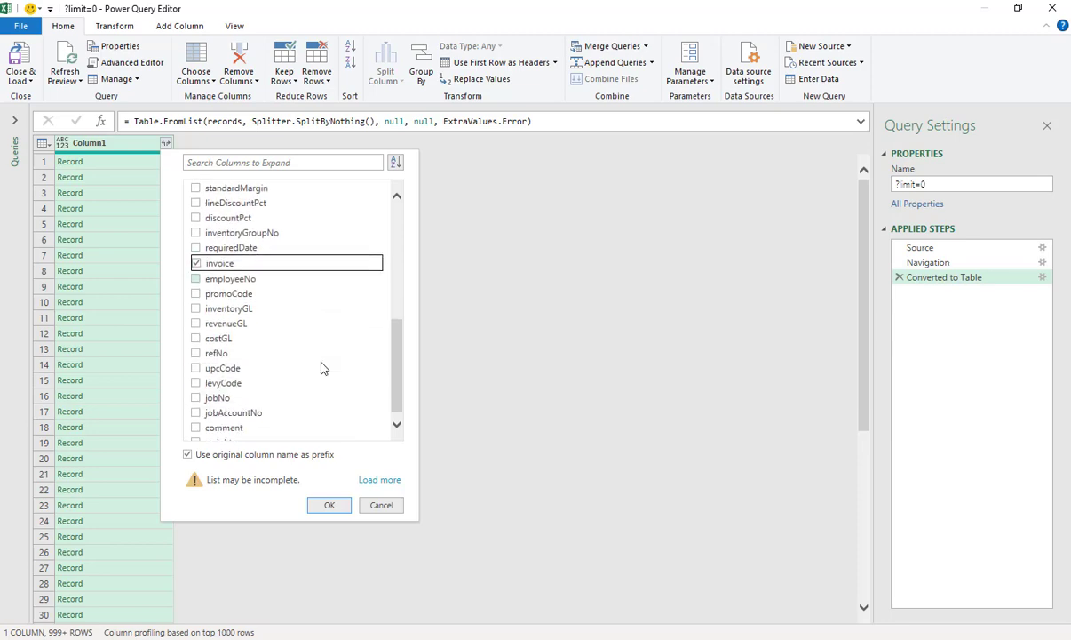
click(327, 505)
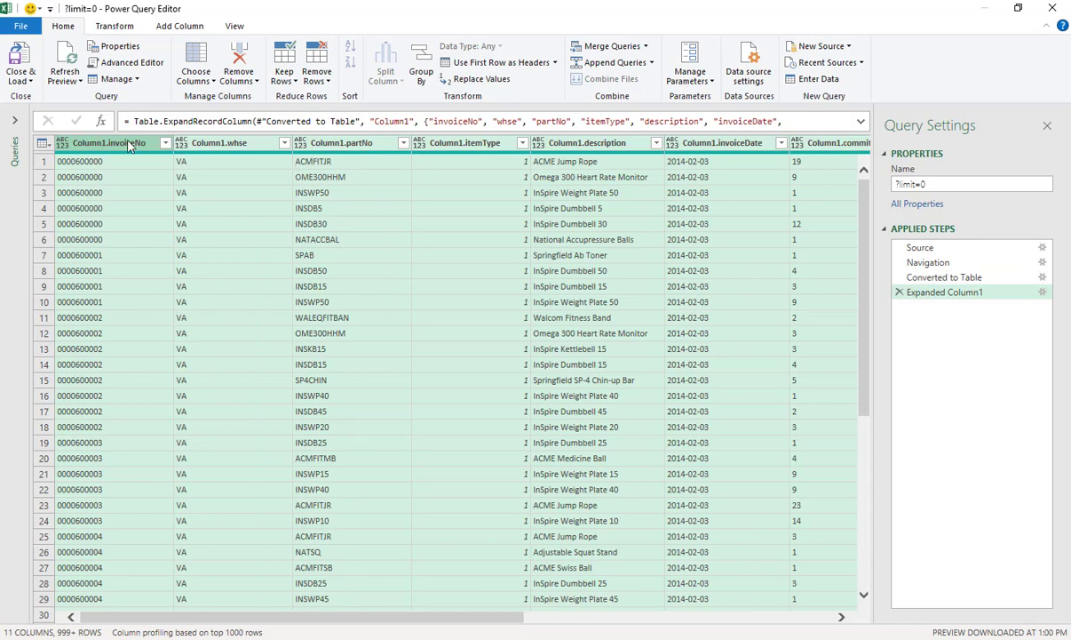
- Set Column1.invoiceDate to the Date type and the committedQty, unitPrice, extendedPrice and averageCost columns to Decimal Number
click(672, 143)
click(688, 242)
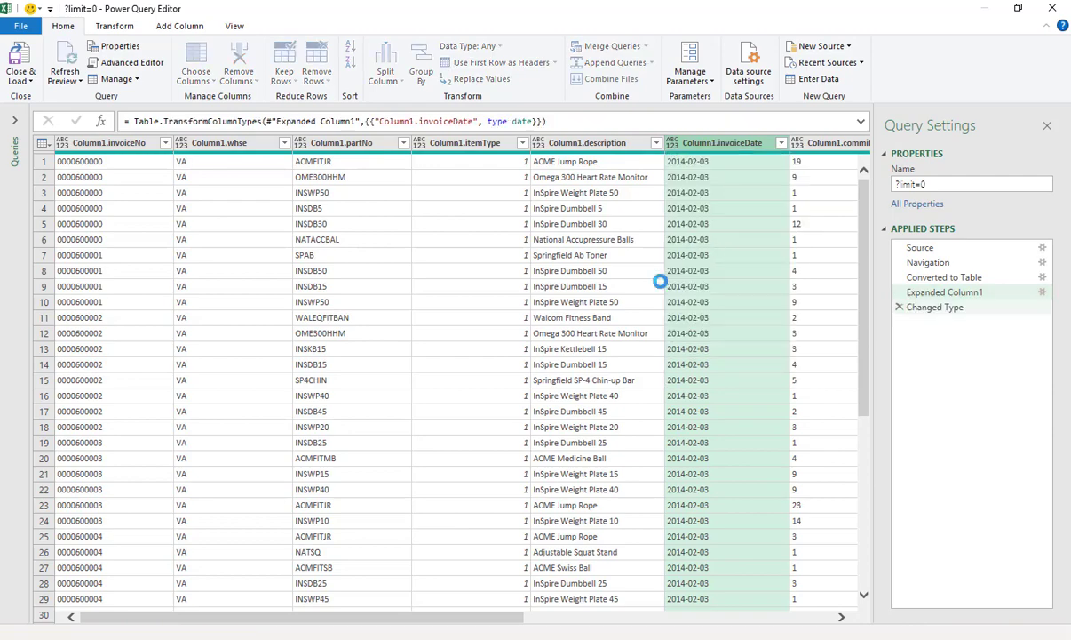
drag(370, 616, 580, 616)
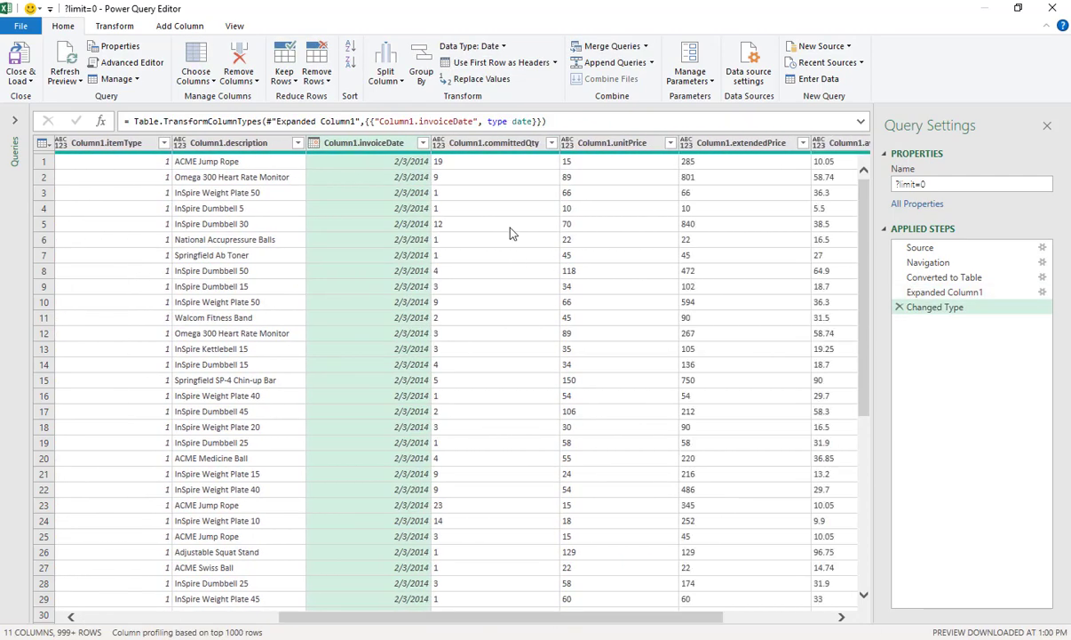
click(436, 145)
click(471, 159)
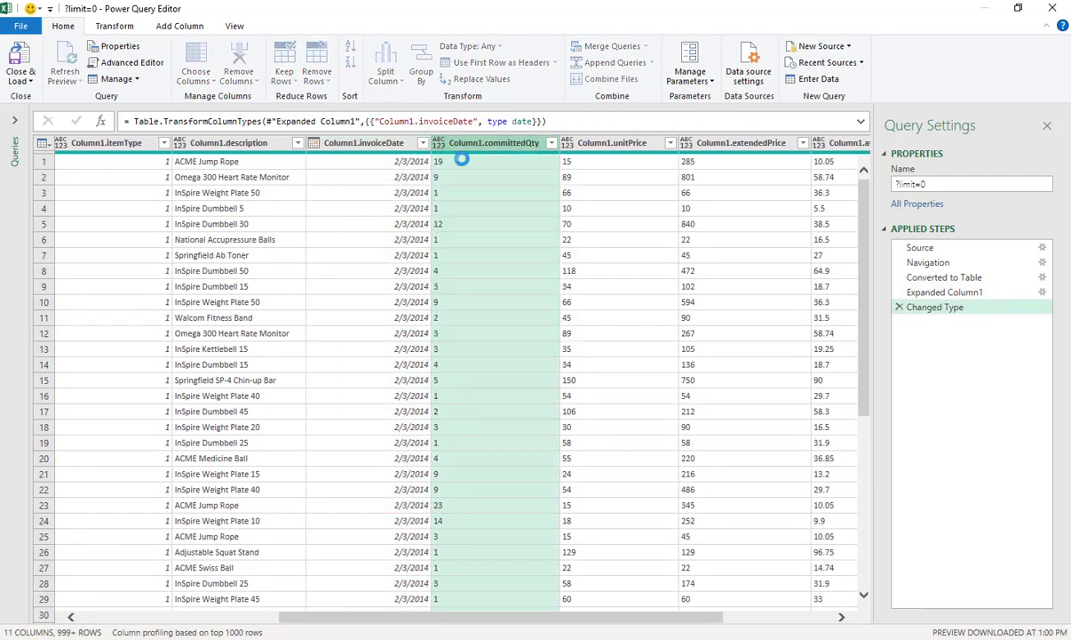
click(567, 144)
click(586, 159)
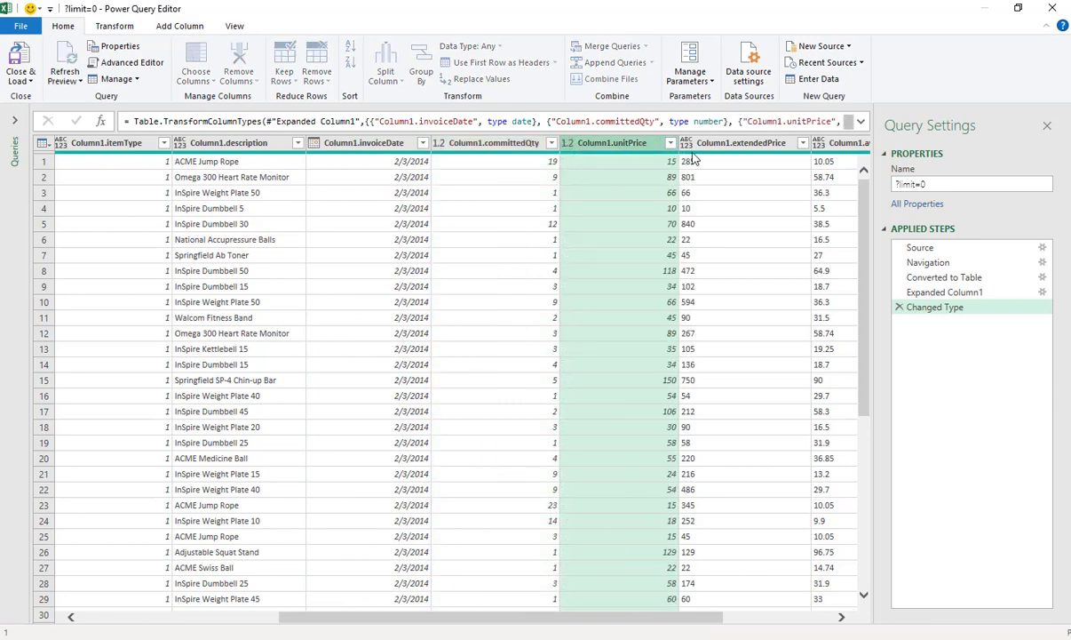
click(687, 144)
click(737, 159)
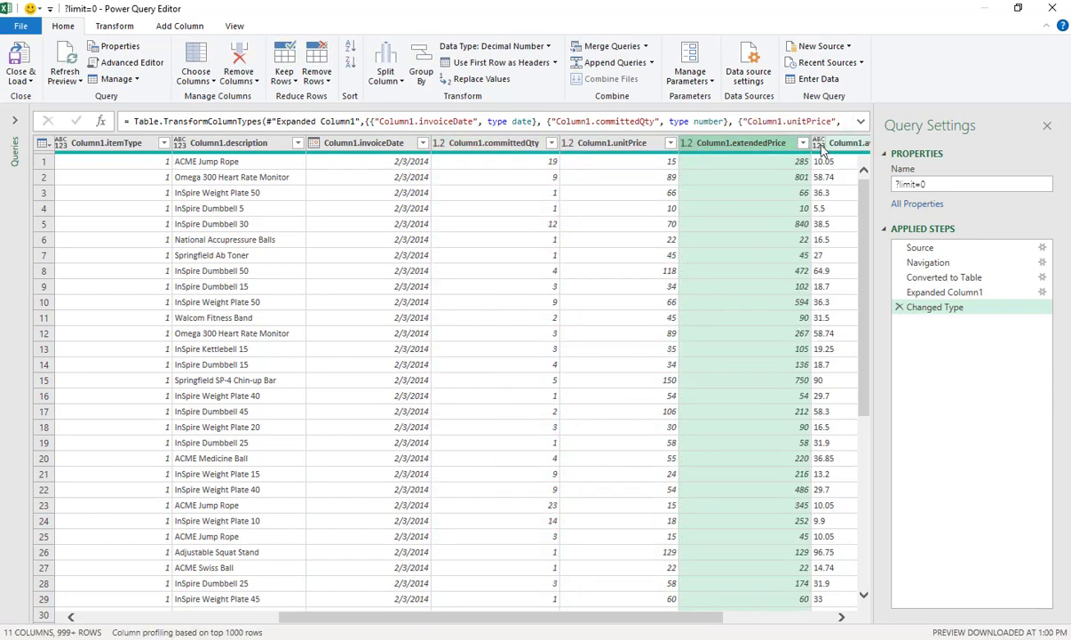
click(822, 145)
click(741, 145)
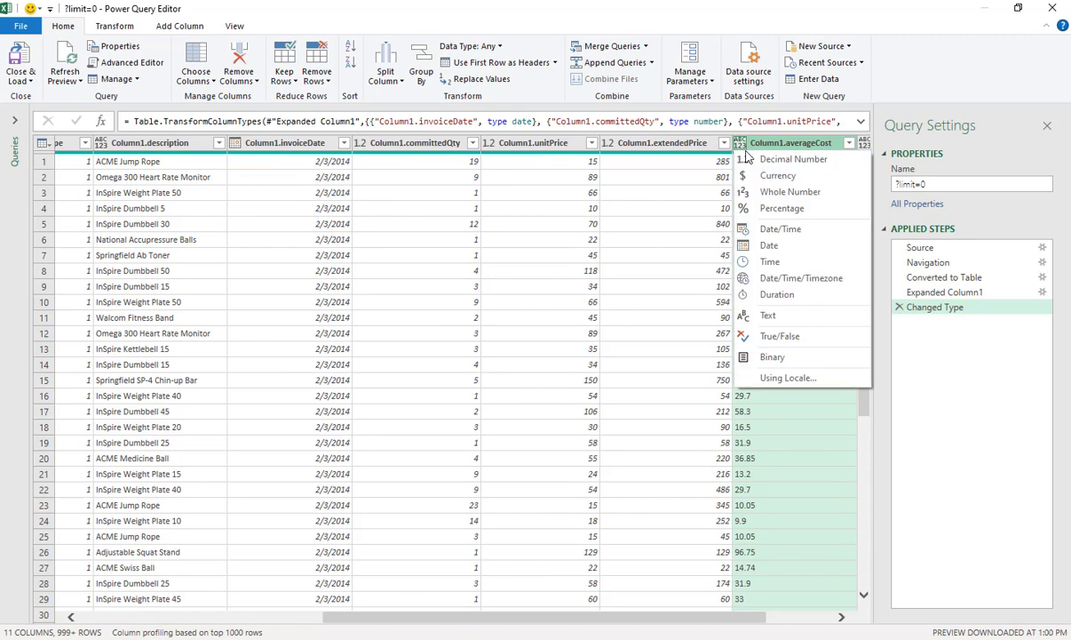
click(746, 159)
- Expand the Column1.invoice records into only the salespersonName, customer and shippingAddress fields
drag(475, 620, 544, 620)
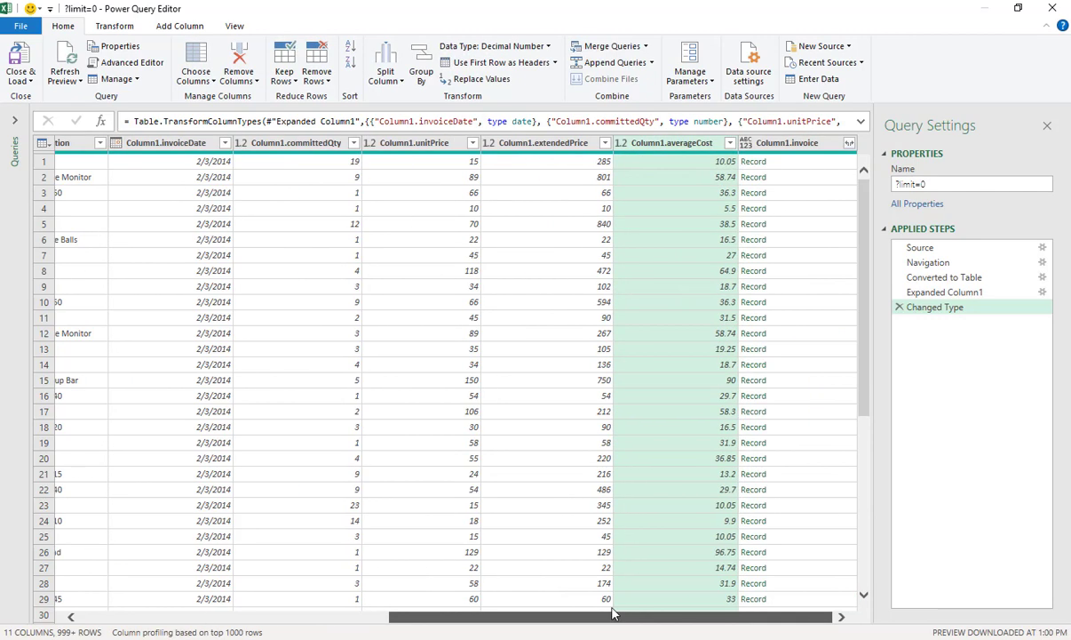
click(849, 145)
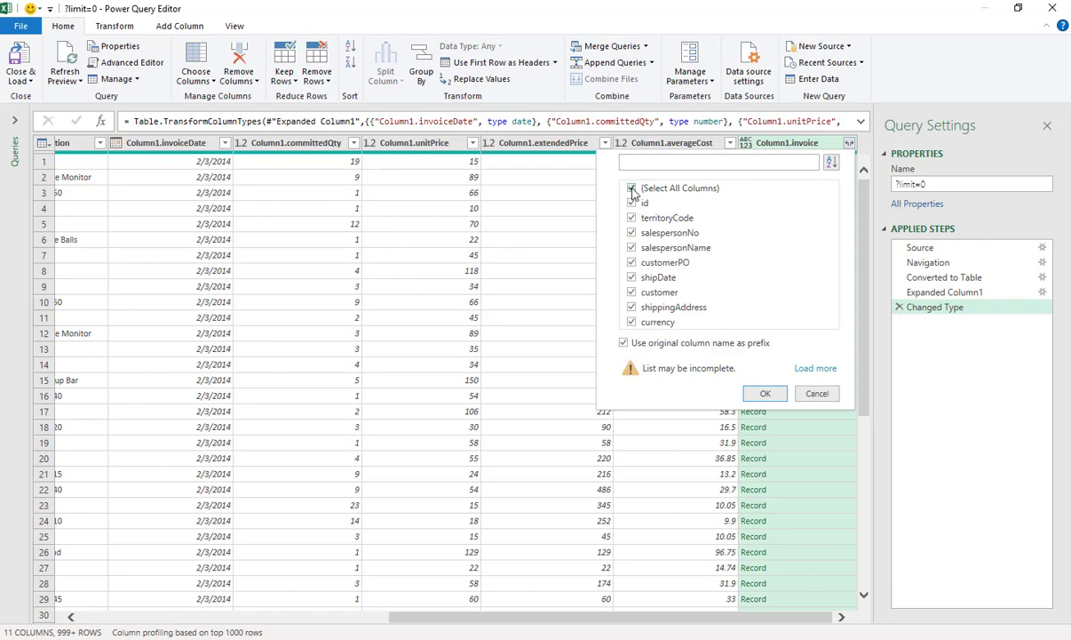
click(631, 189)
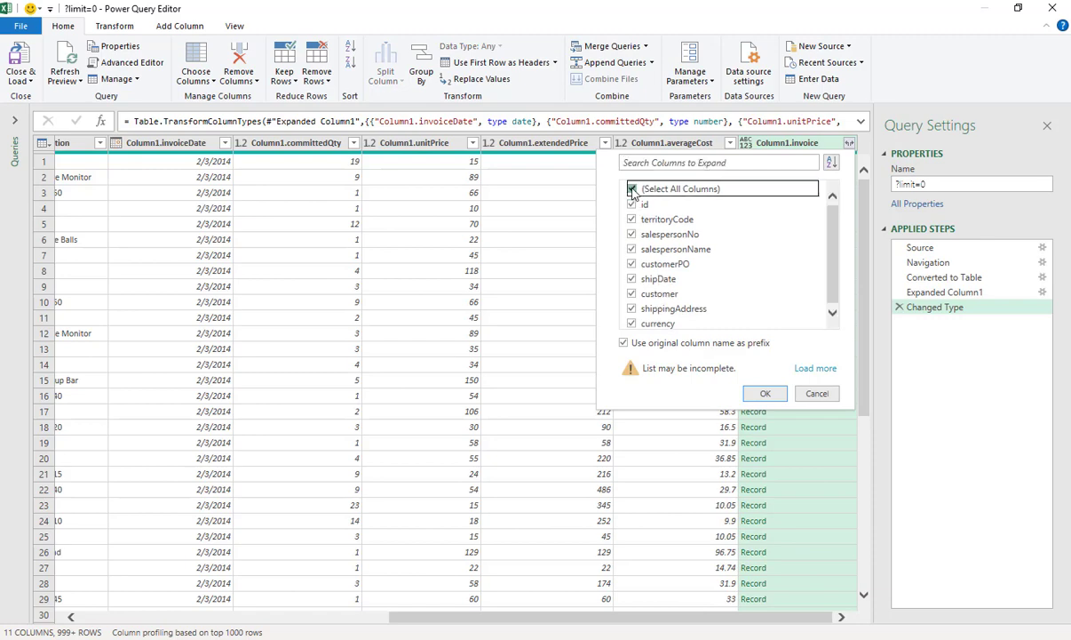
click(632, 235)
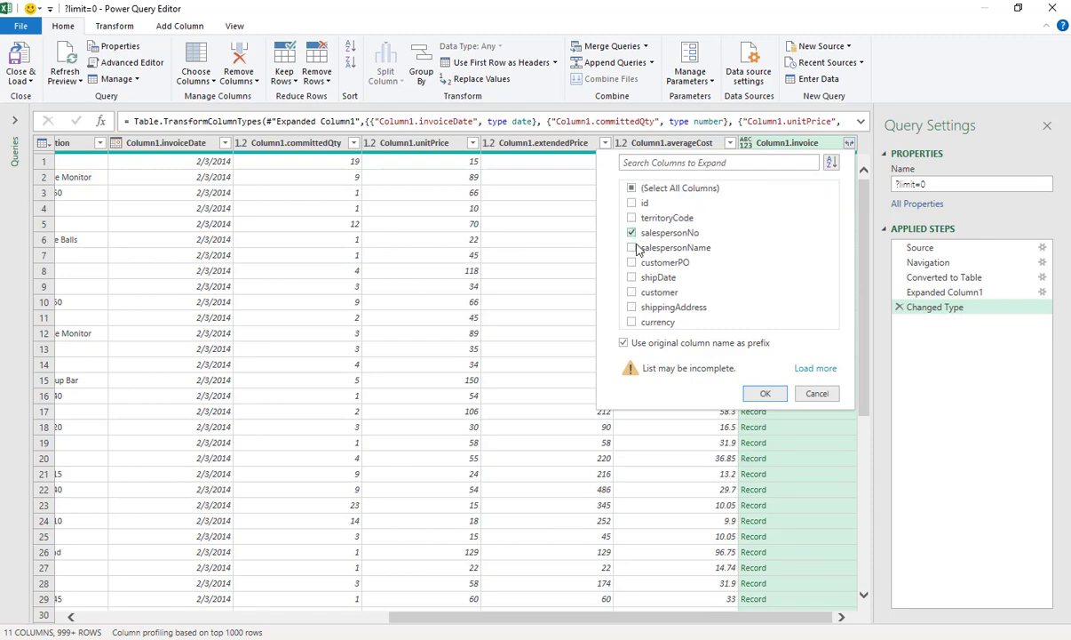
click(632, 232)
click(633, 248)
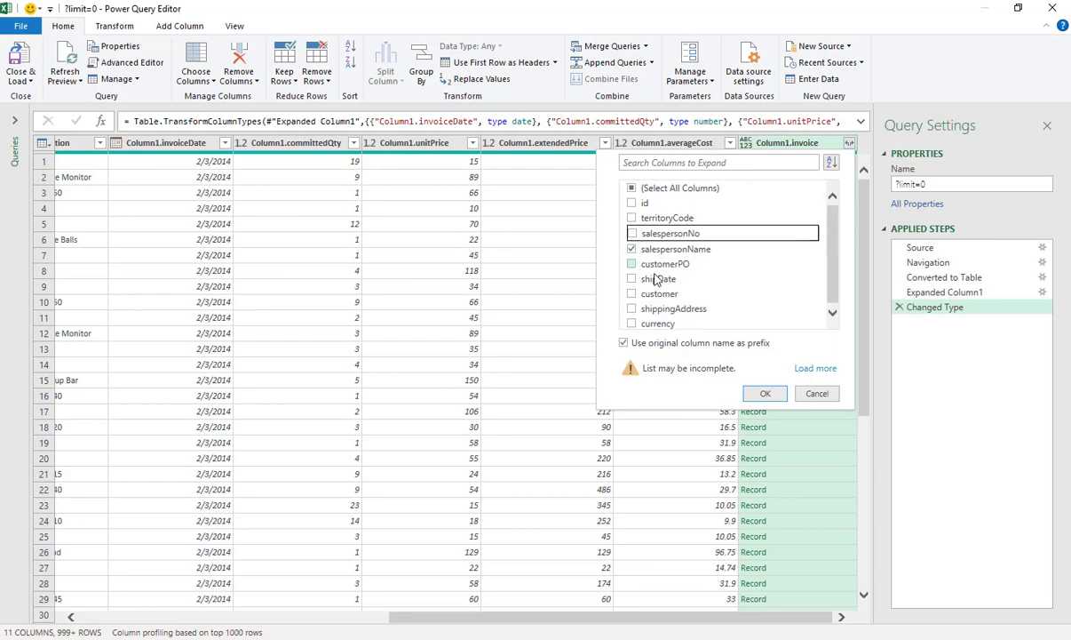
click(633, 294)
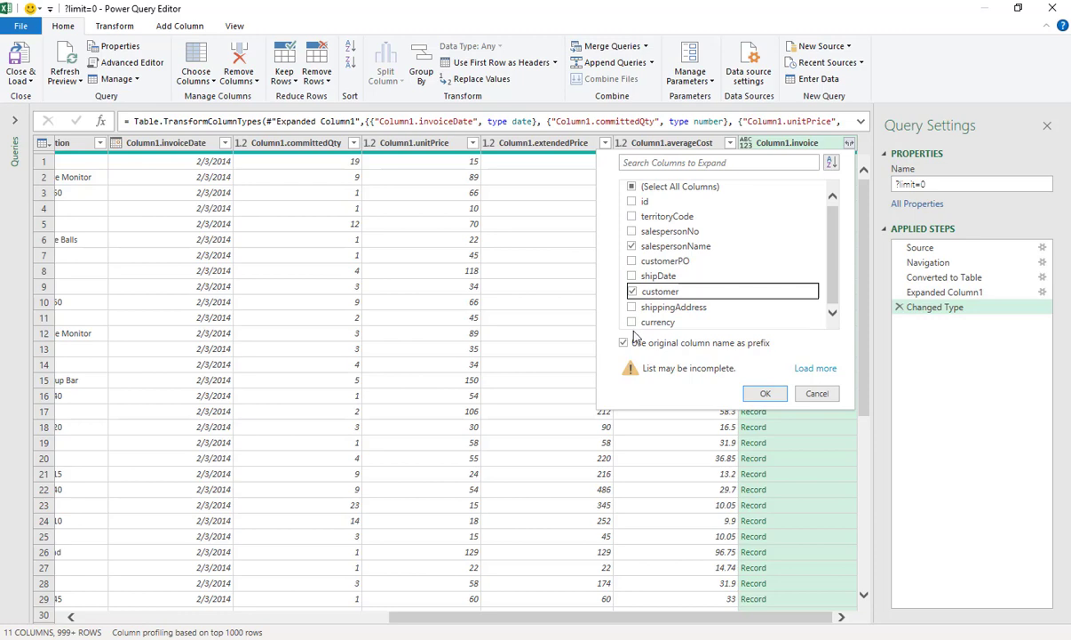
click(632, 308)
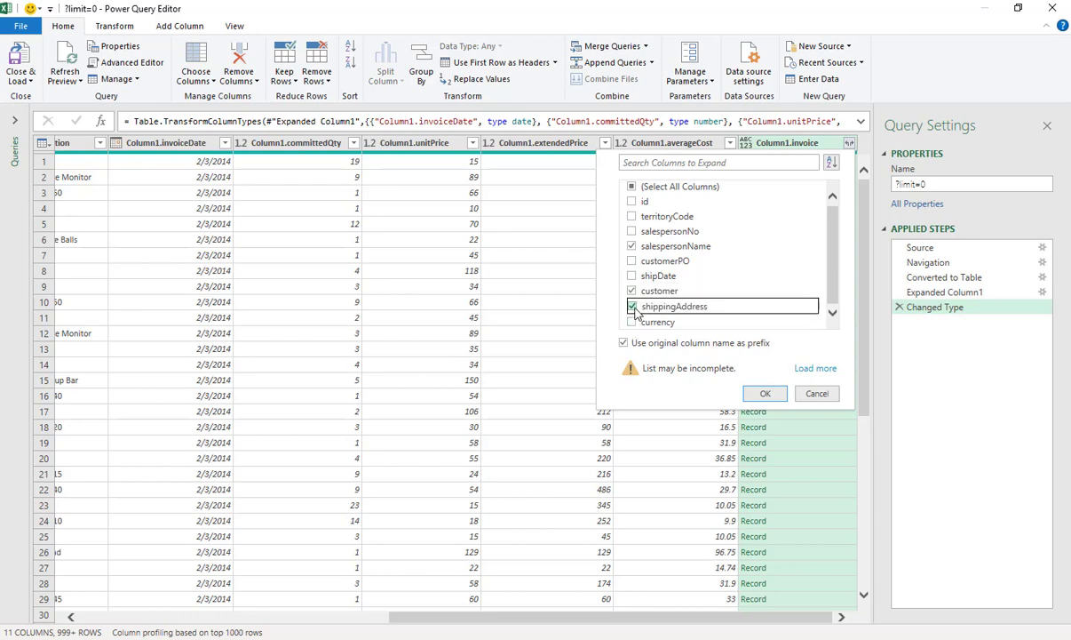
click(769, 394)
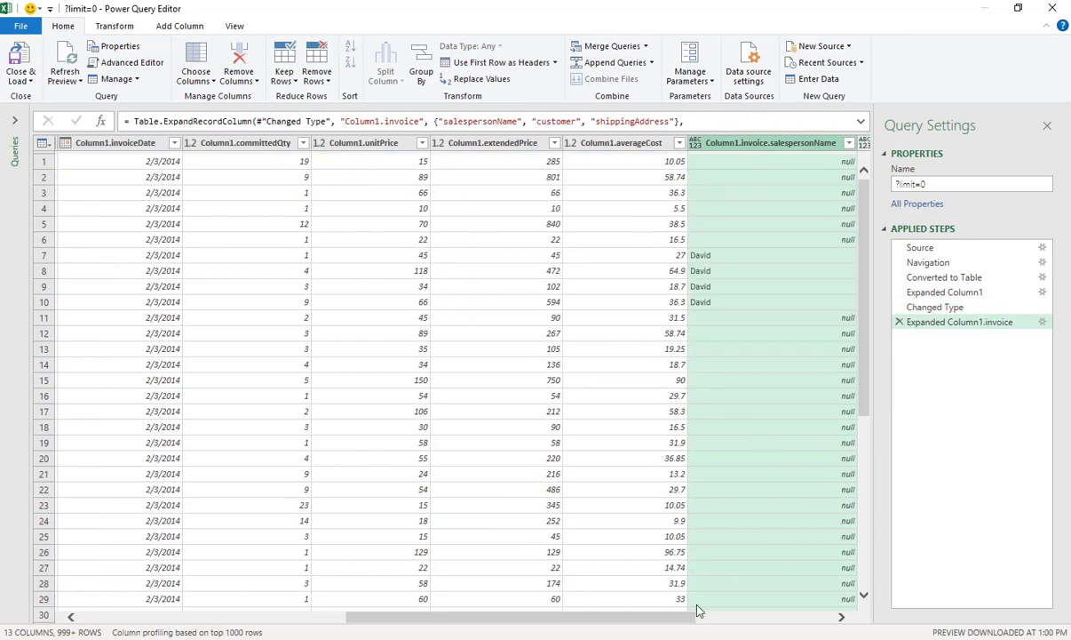
- Expand the Column1.invoice.customer records into only the name field
drag(677, 616, 830, 587)
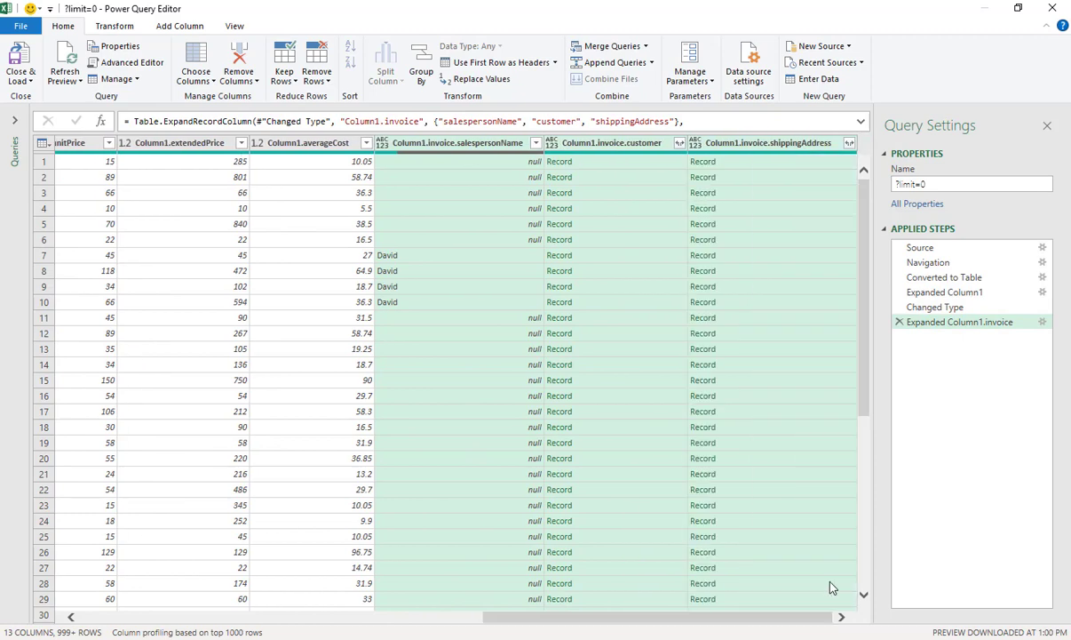
click(678, 143)
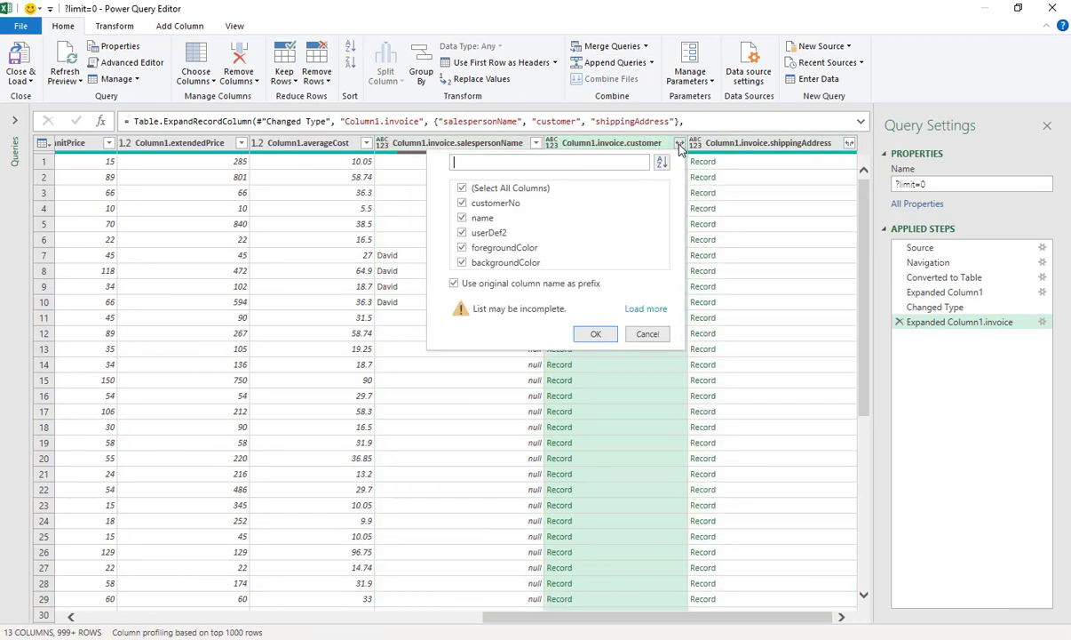
click(462, 188)
click(461, 217)
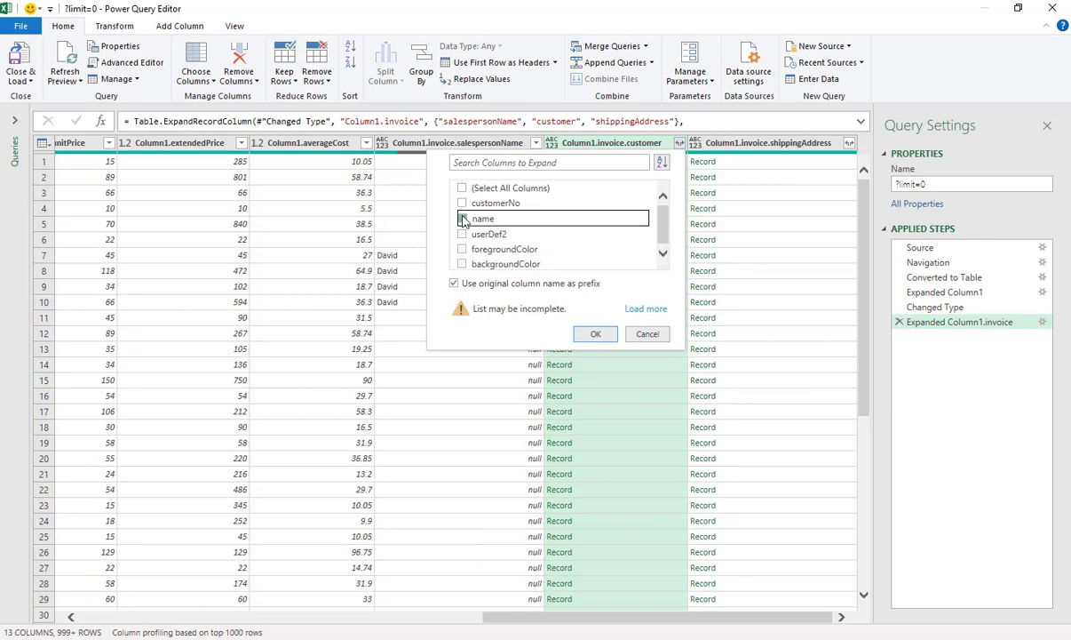
click(596, 334)
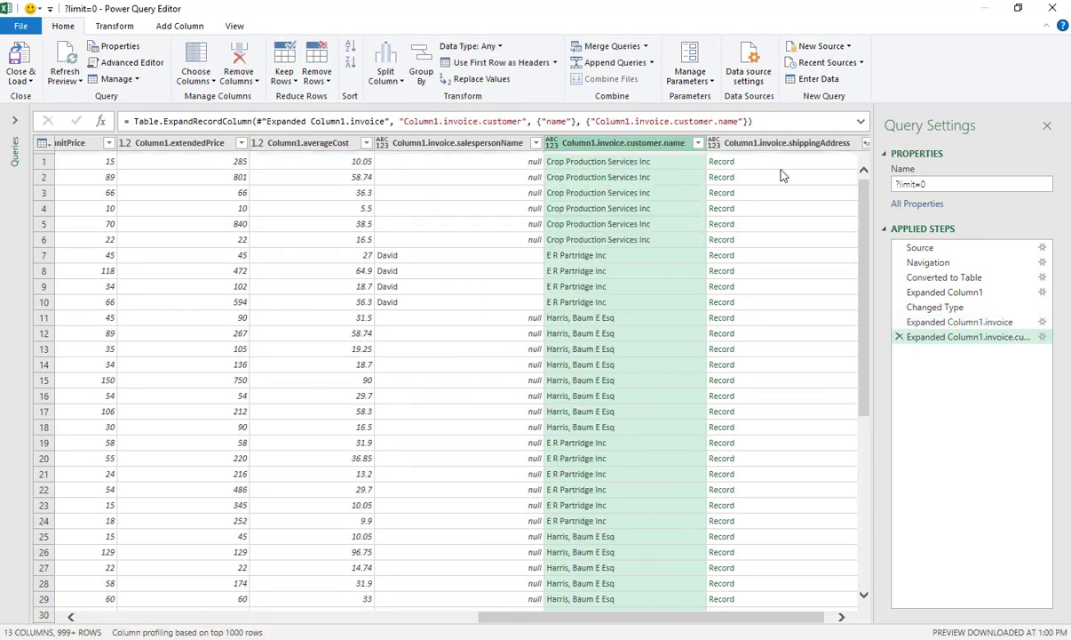
- Expand the Column1.invoice.shippingAddress records into the name and province fields, leaving out id
click(863, 148)
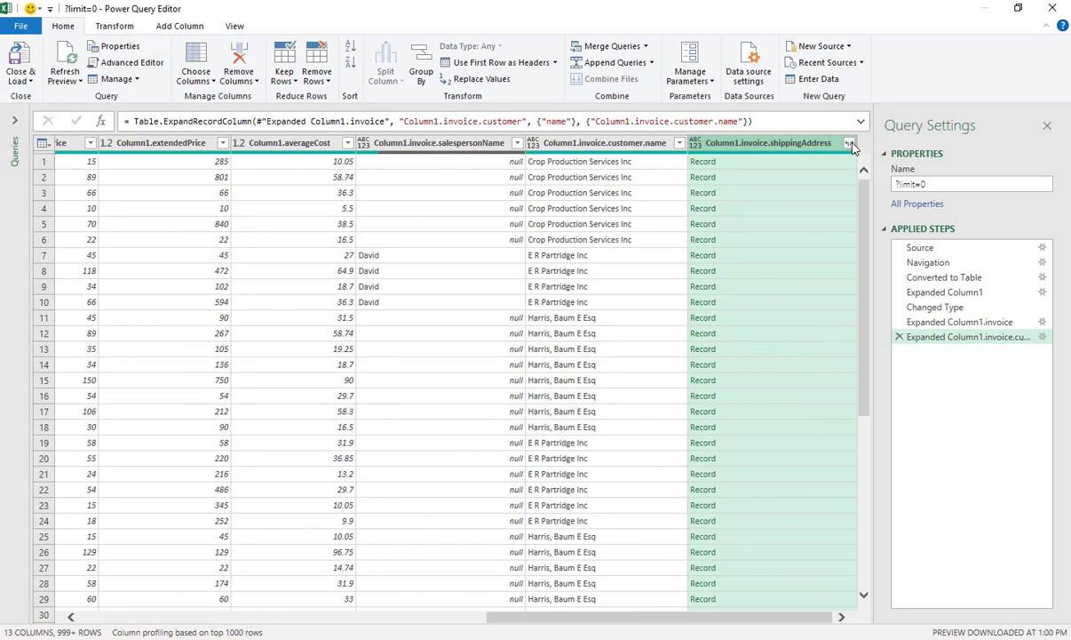
click(849, 143)
click(632, 219)
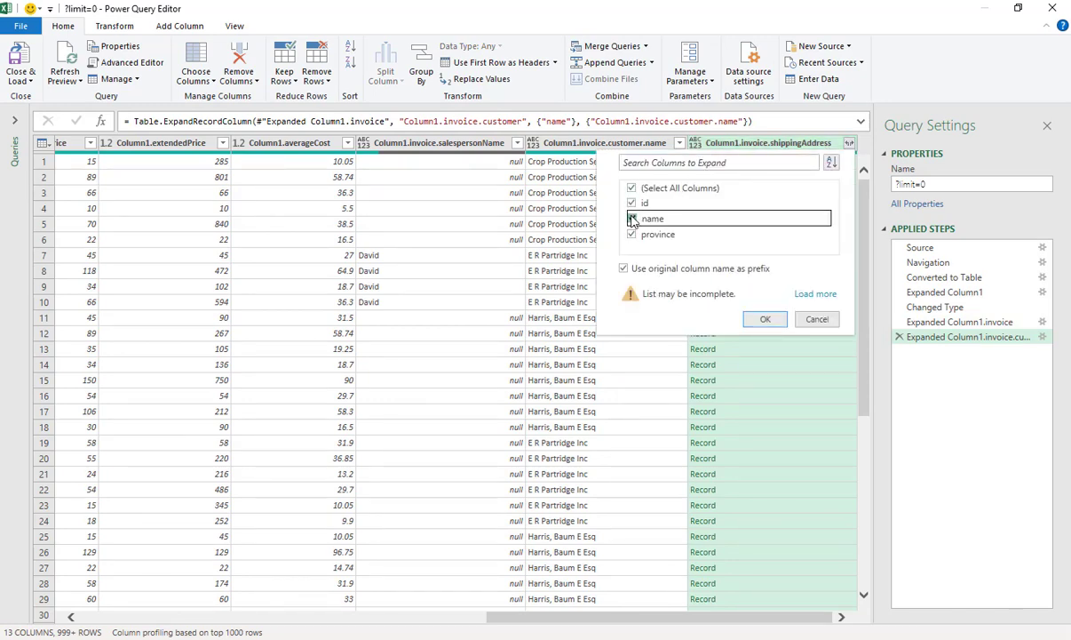
click(632, 203)
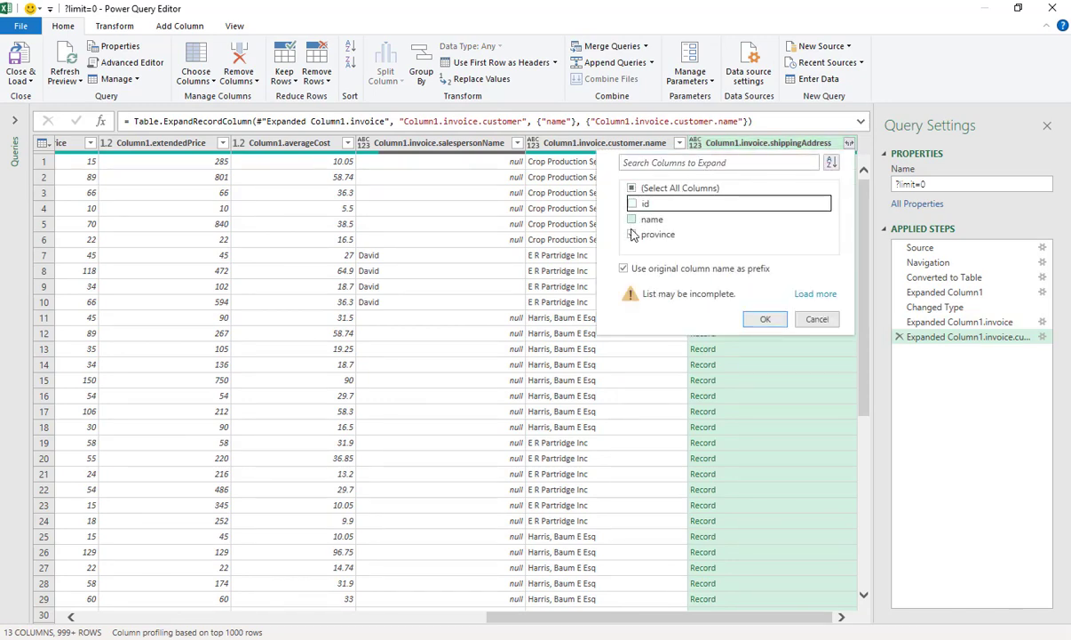
click(632, 219)
click(756, 318)
drag(741, 617, 819, 616)
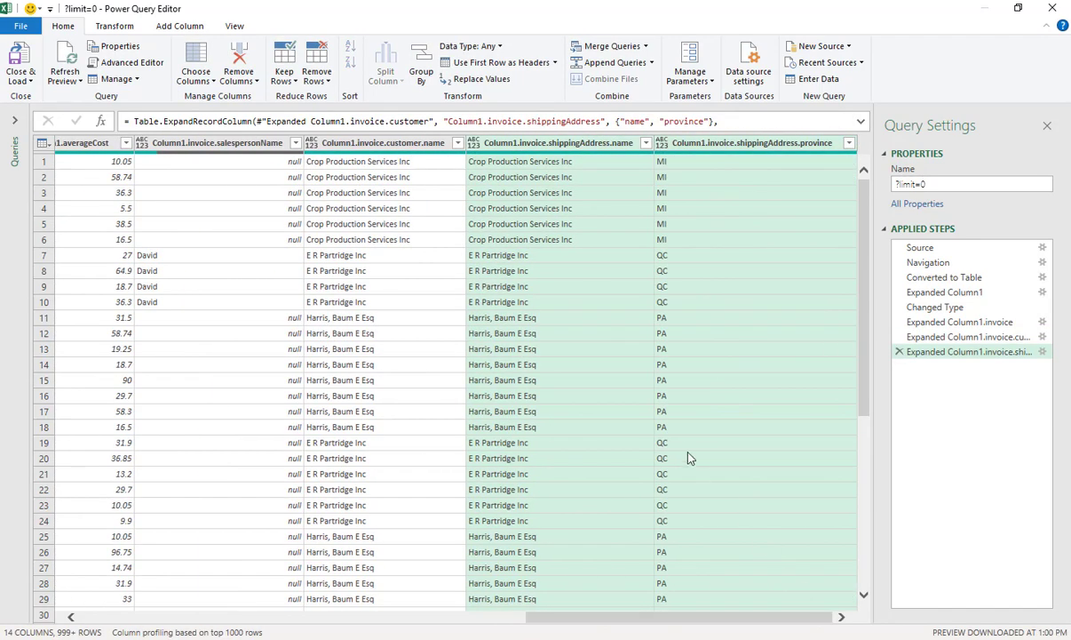
- Load the query results into the workbook and rename the _limit=0 sheet as SalesHistory
click(25, 64)
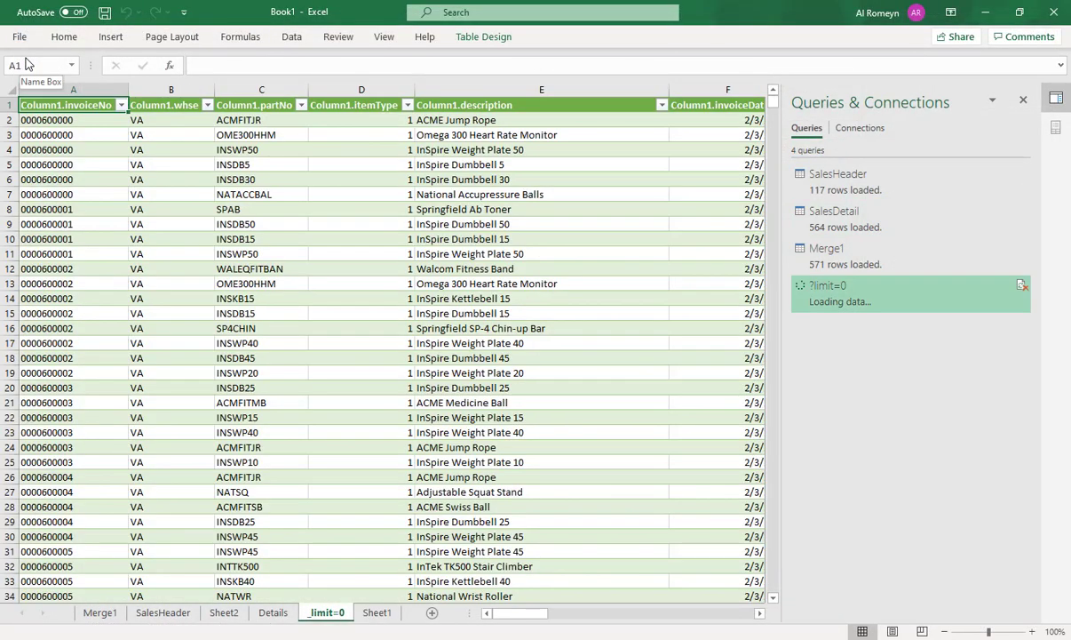
click(378, 612)
click(331, 614)
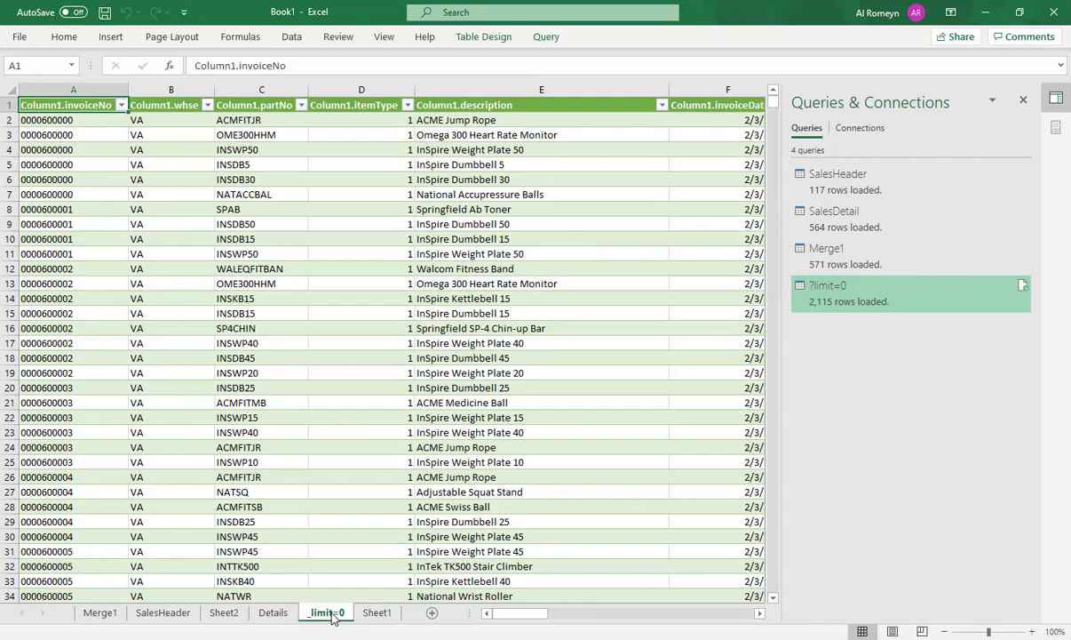
double_click(330, 613)
text(S)
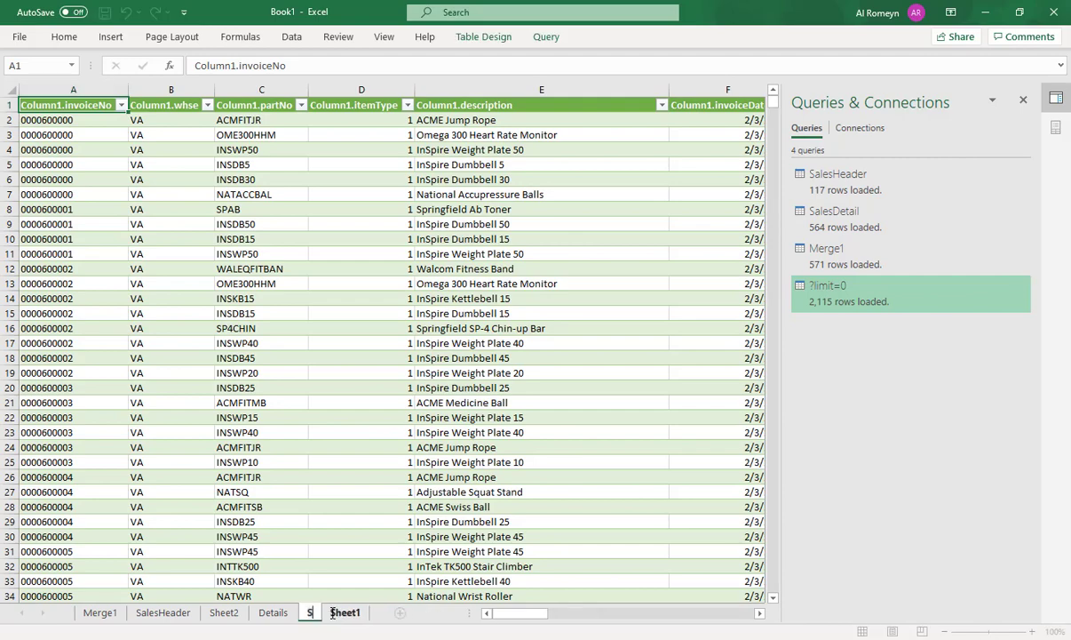
text(alesHistory)
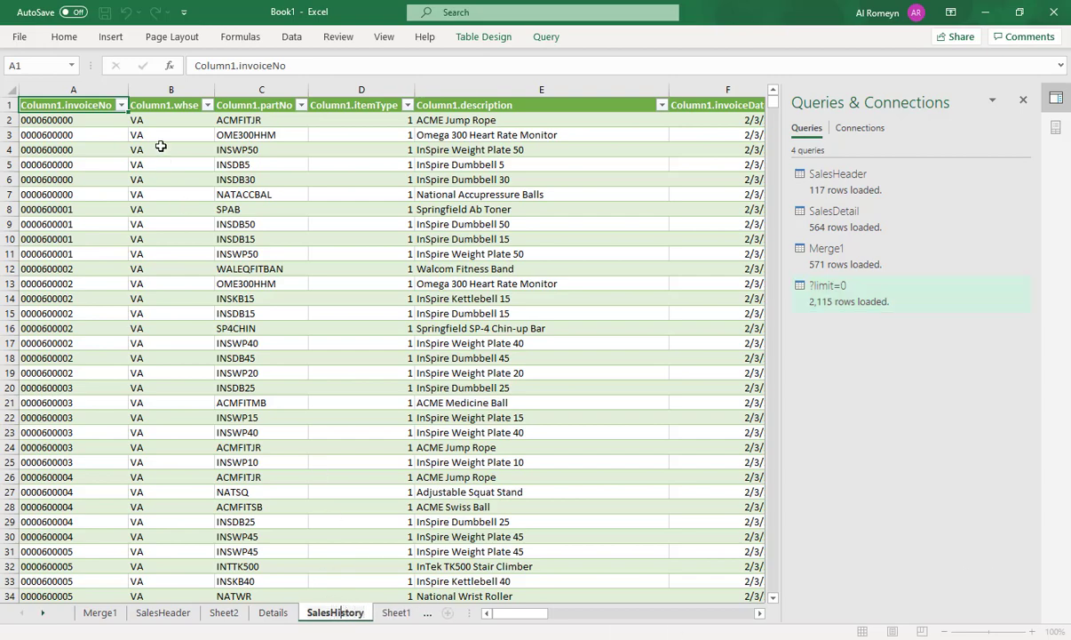
- Create a PivotTable from the SalesHistory sheet's limit_0 table on a new worksheet
click(110, 40)
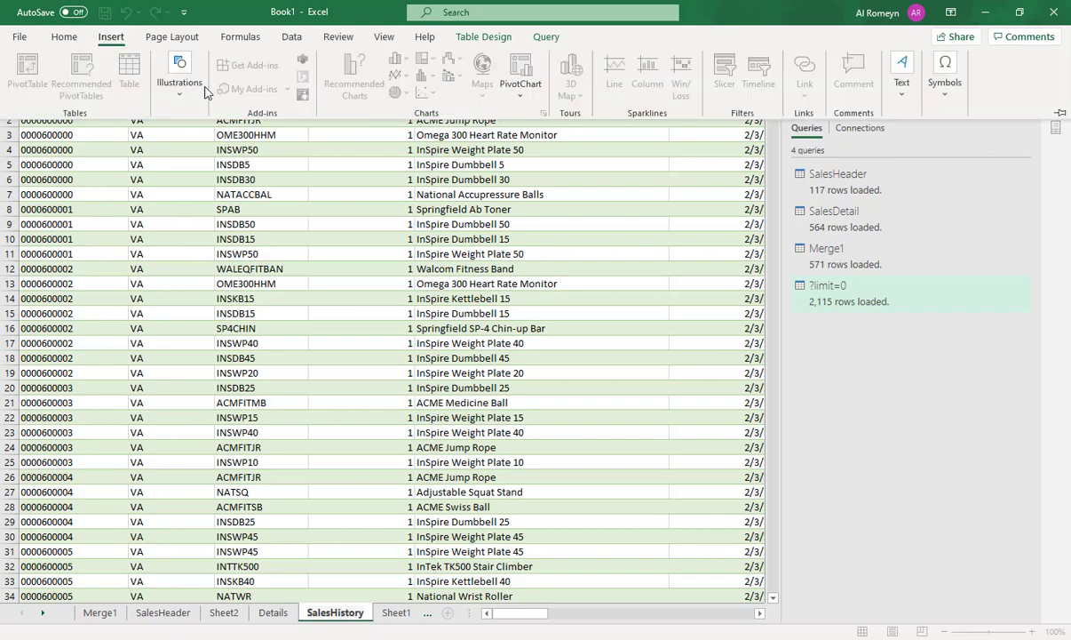
click(337, 389)
click(311, 133)
click(271, 119)
click(72, 119)
click(110, 39)
click(33, 71)
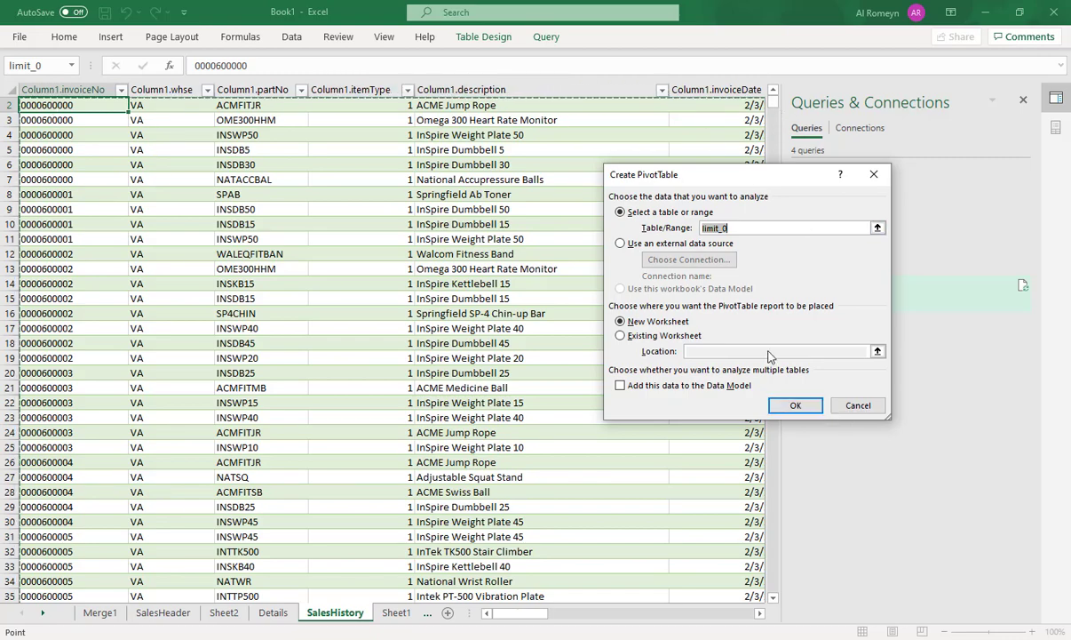
click(795, 405)
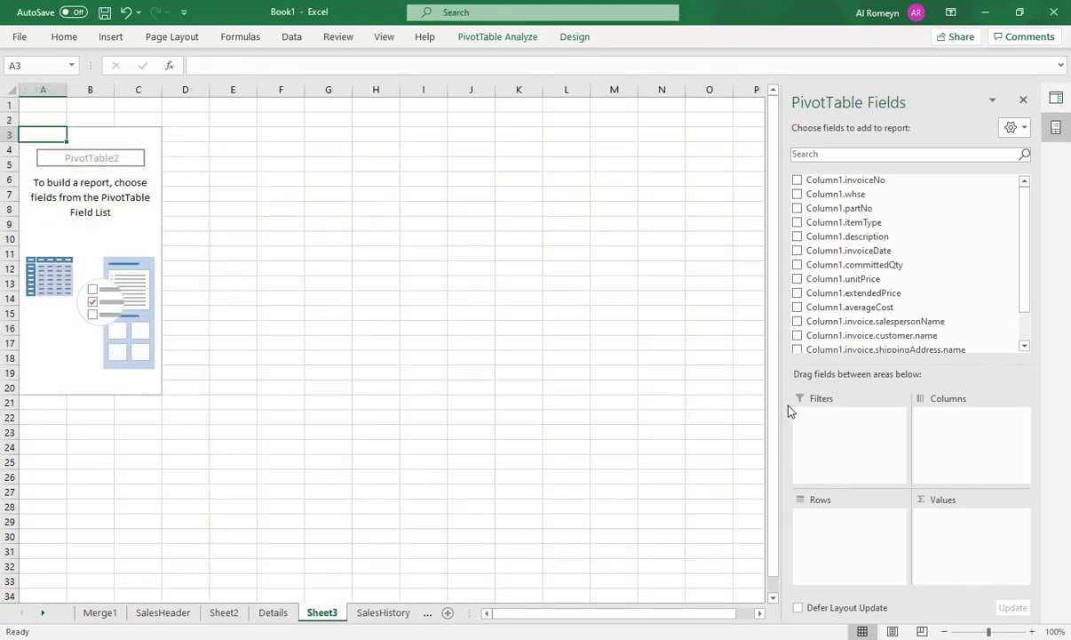
- Lay out the pivot table with Column1.partNo as rows and the sum of Column1.extendedPrice as values
scroll(955, 278, down, 1)
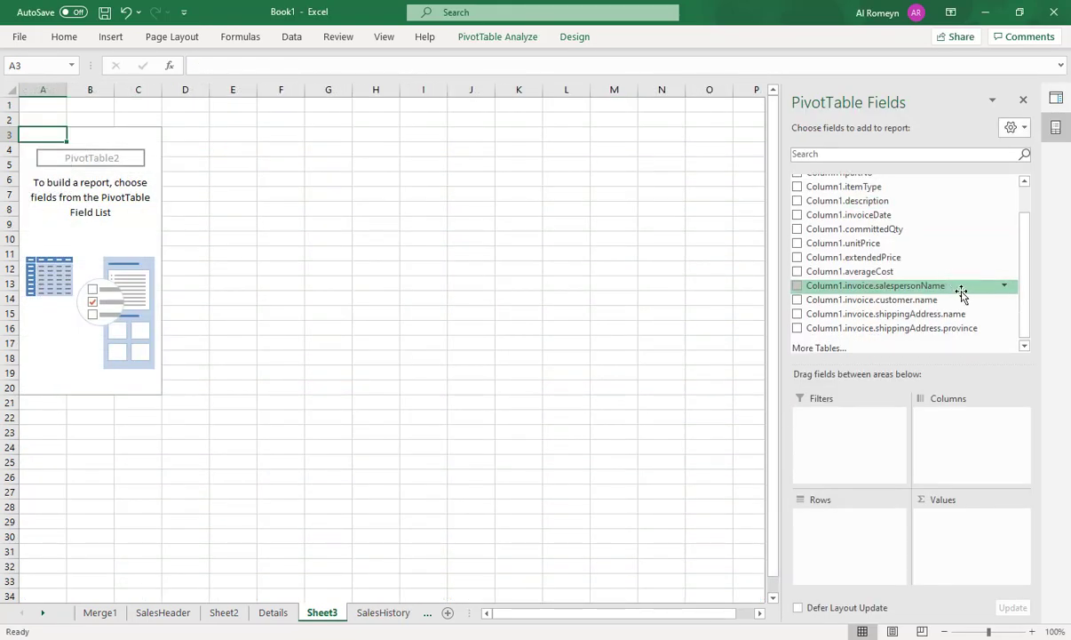
scroll(967, 275, up, 1)
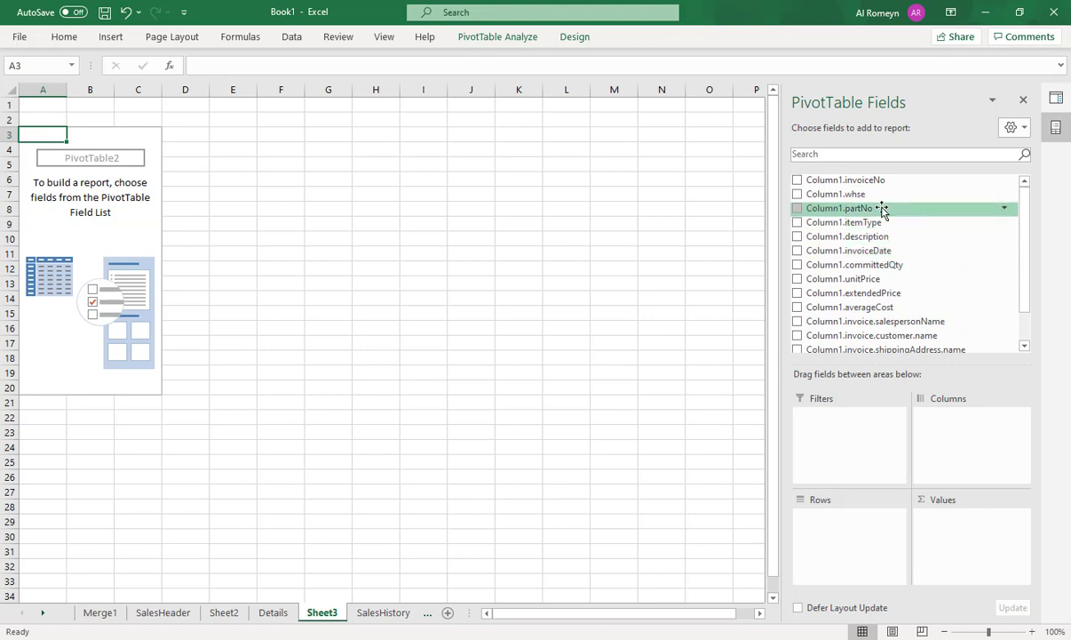
drag(881, 214, 853, 516)
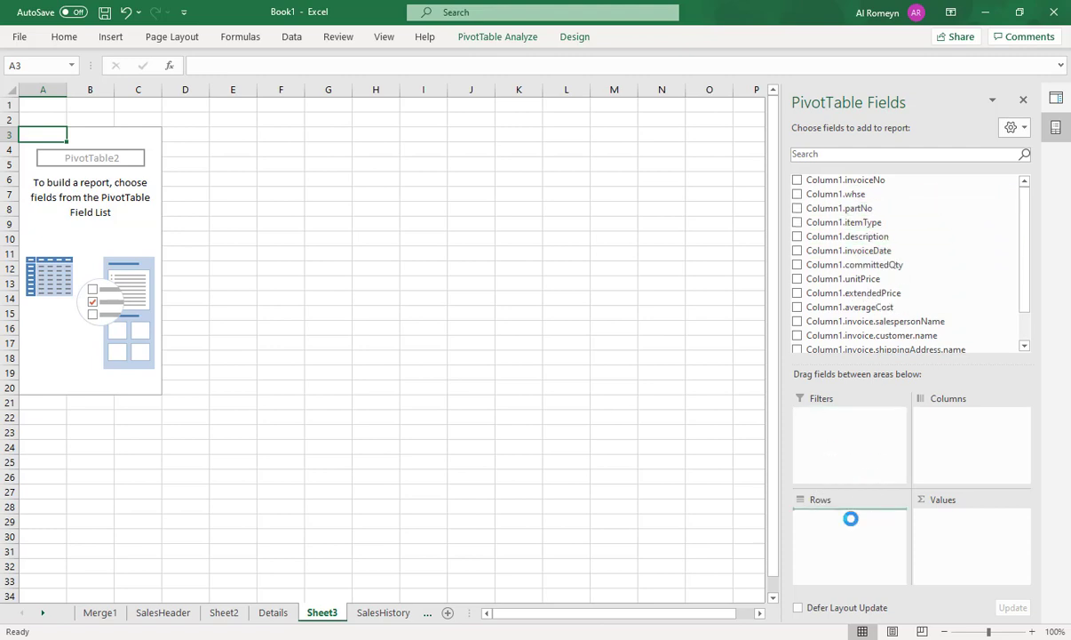
drag(893, 293, 968, 551)
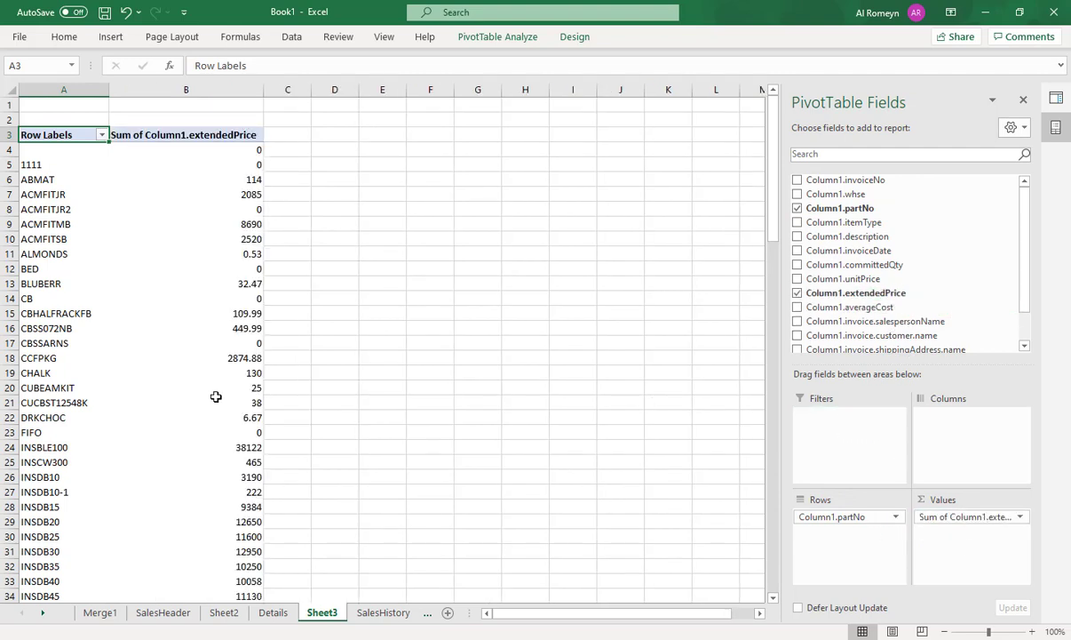
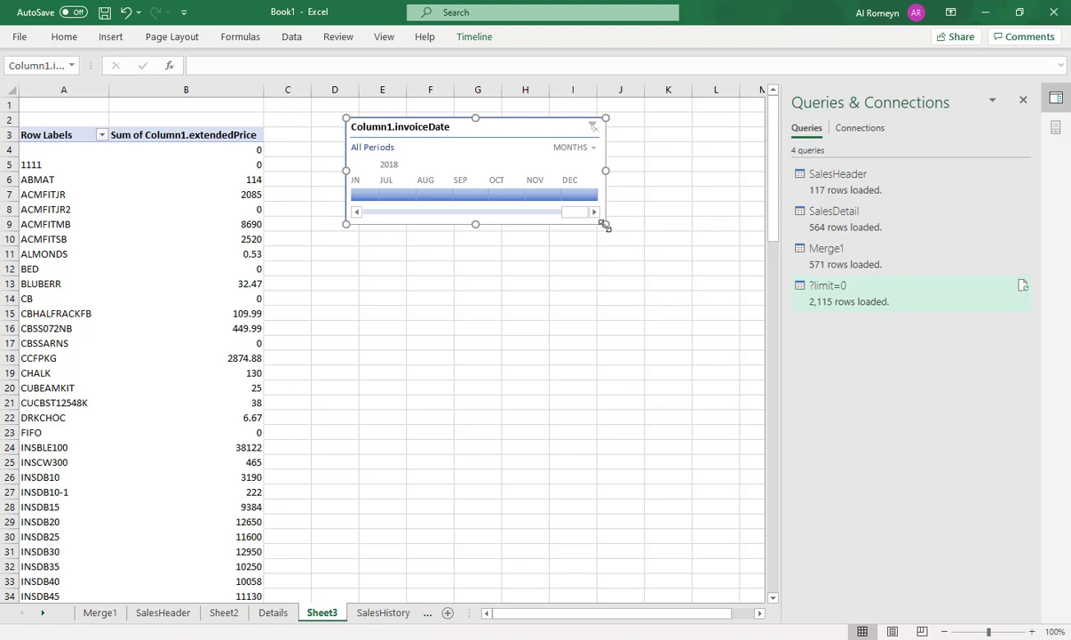
- Enlarge the invoiceDate timeline, filter the pivot table to Jan - Nov 2014, and review the part totals down to the grand total
drag(606, 224, 746, 295)
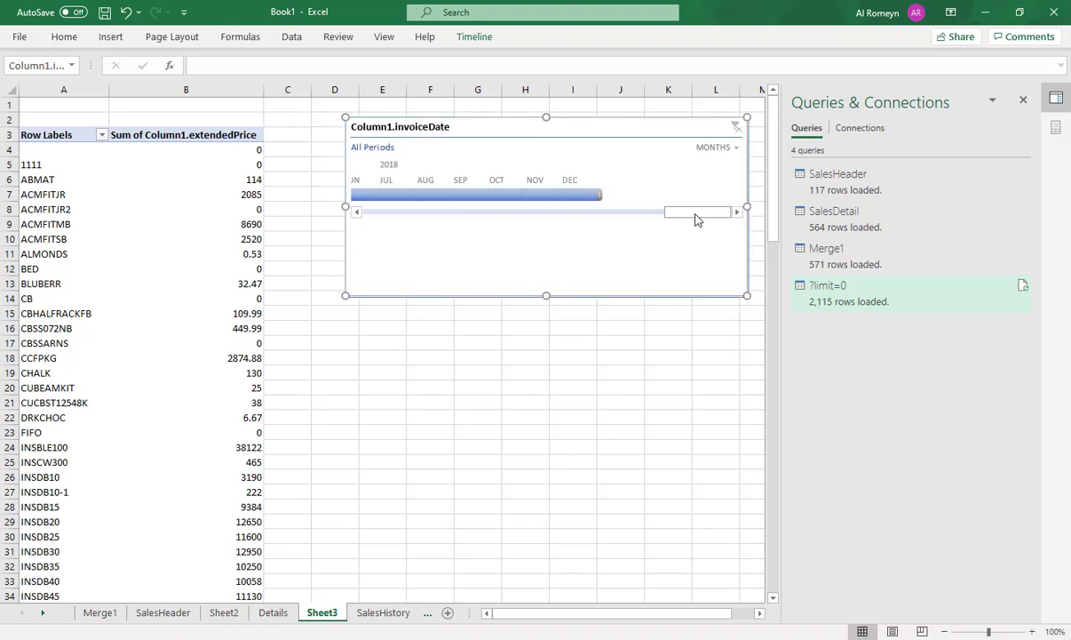
mouse_move(696, 219)
mouse_down()
mouse_move(356, 210)
mouse_move(469, 196)
mouse_move(694, 197)
mouse_up()
click(361, 193)
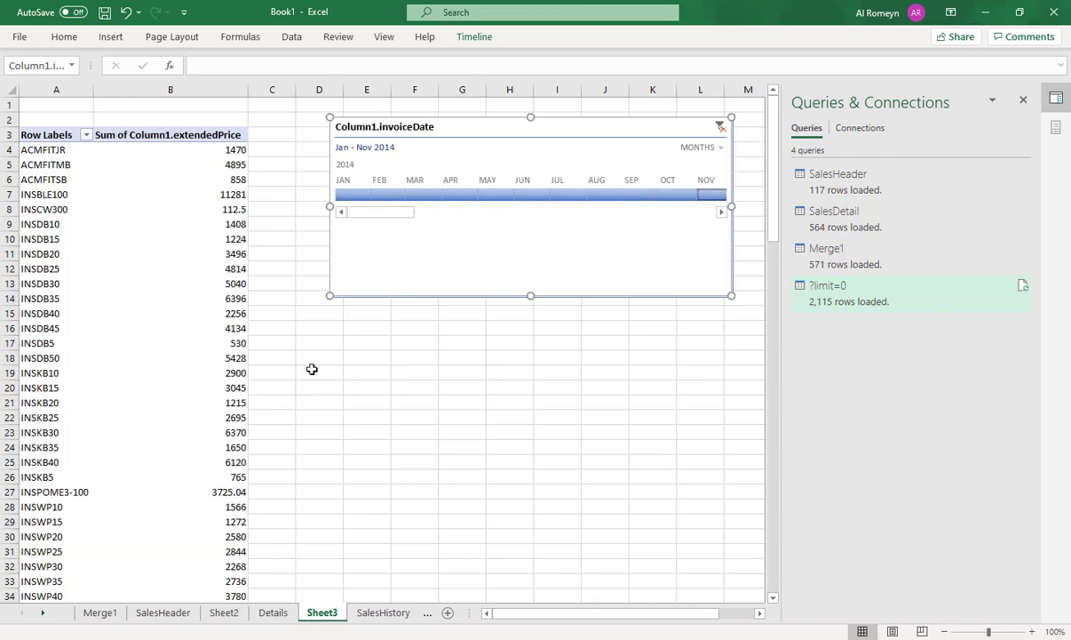
scroll(293, 488, down, 10)
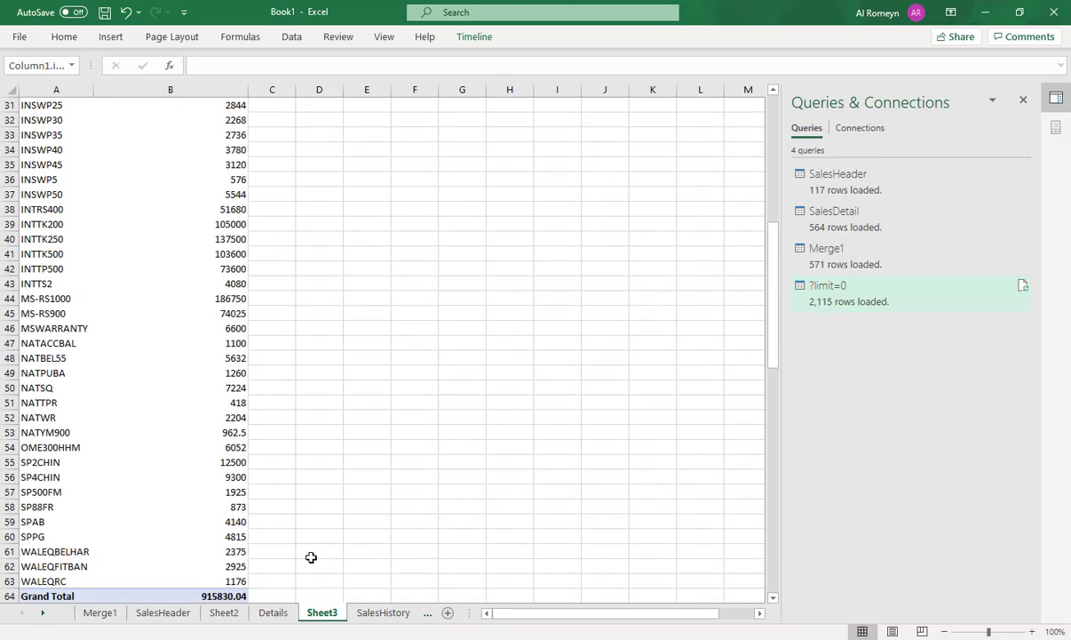
scroll(447, 407, up, 10)
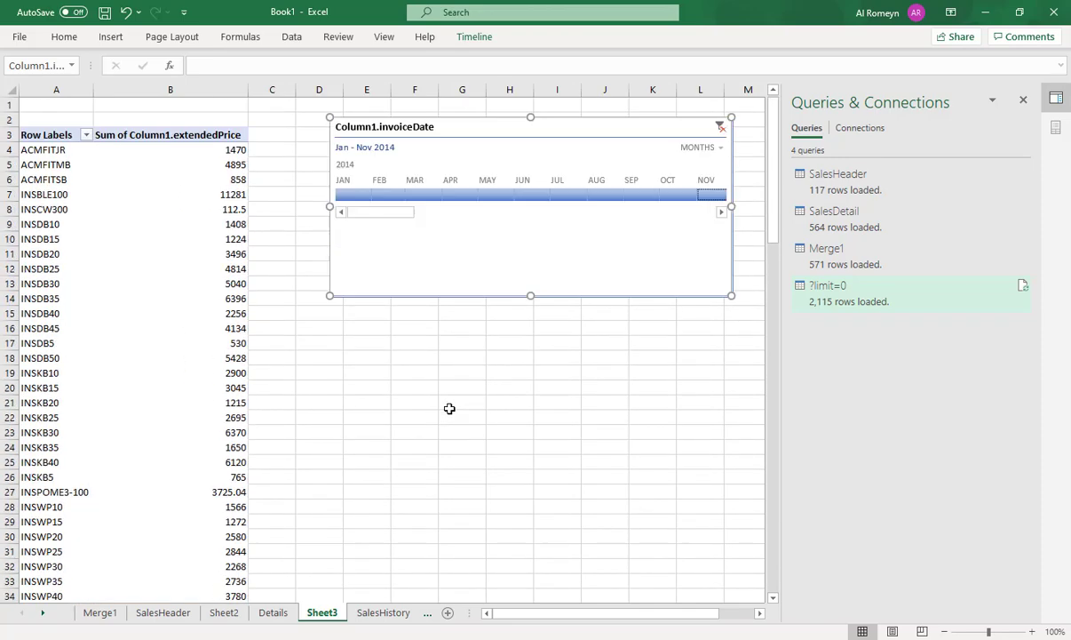
- Filter the timeline to Jun - Aug 2014, reduce its height and move it closer to the pivot table
drag(533, 198, 595, 201)
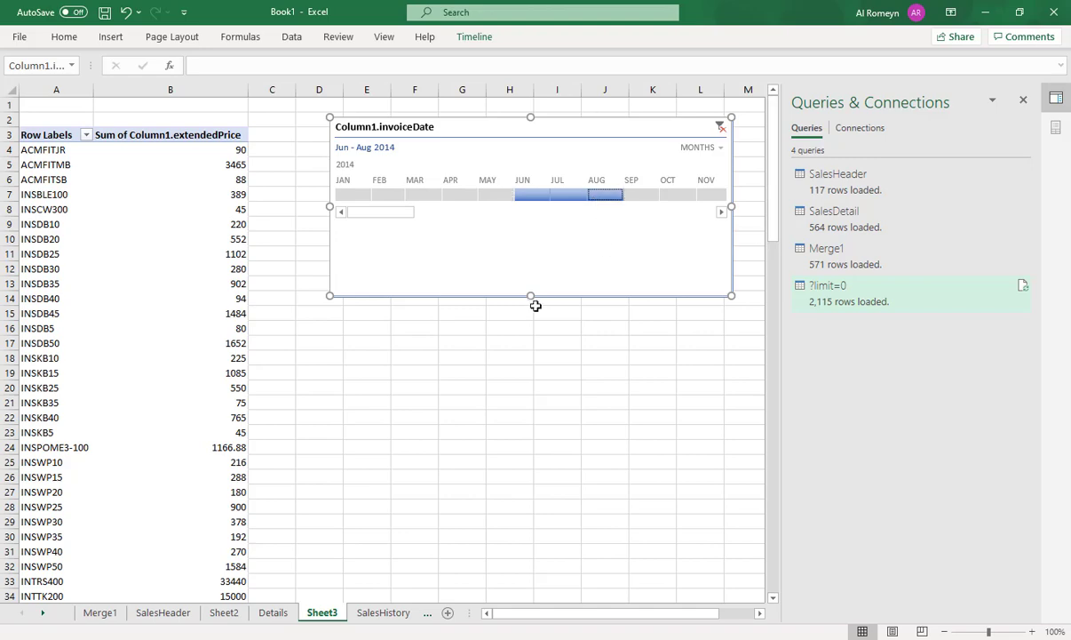
drag(530, 296, 531, 238)
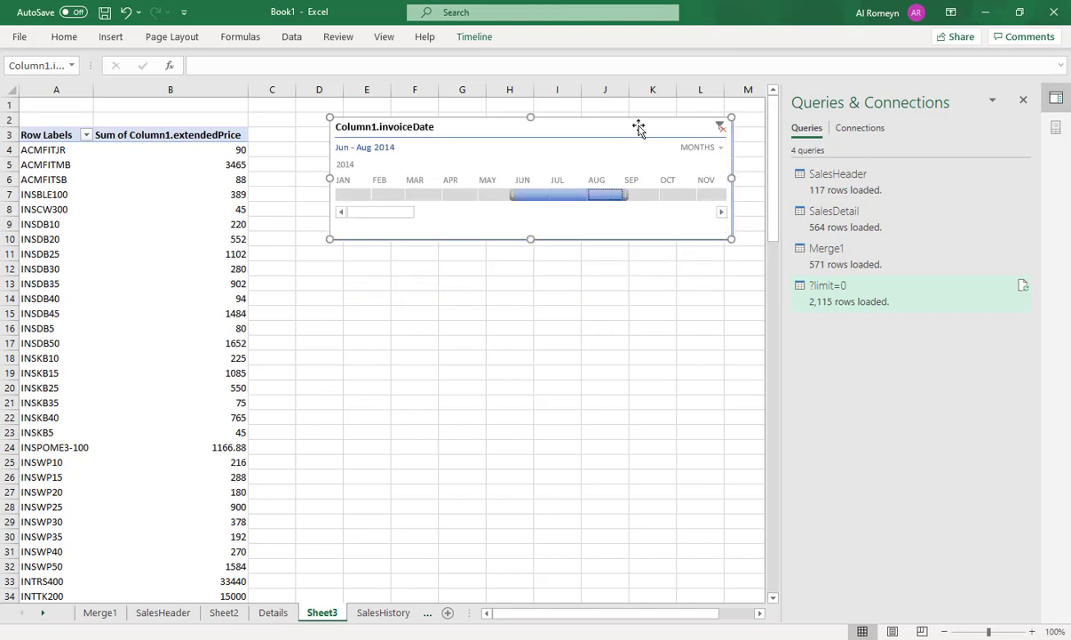
drag(622, 127, 596, 133)
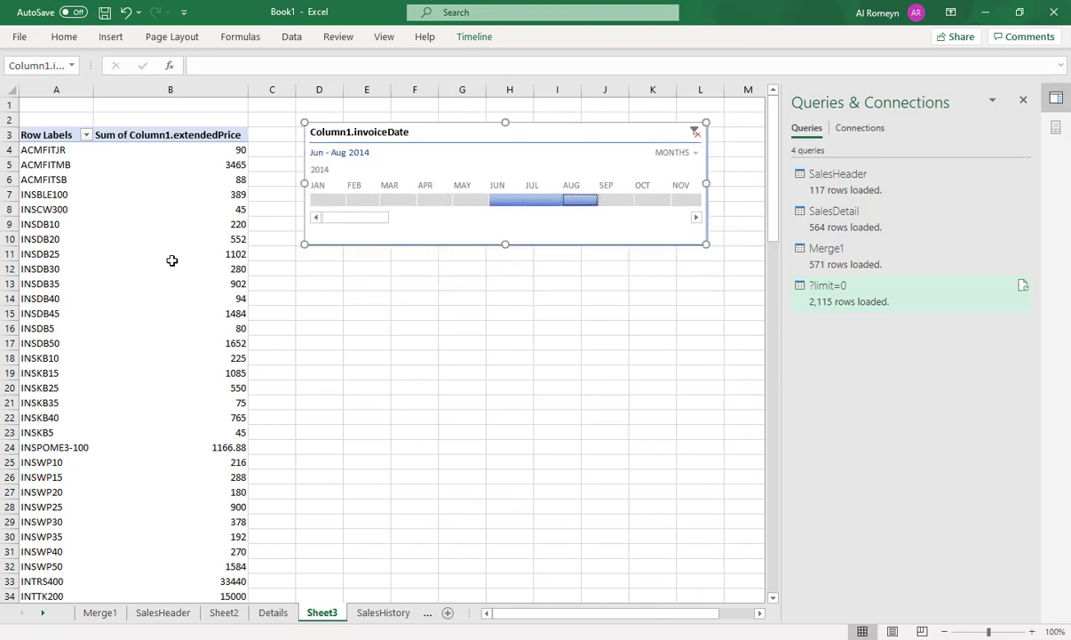
- Add Column1.invoice.customer.name to the pivot rows, nest it beneath Column1.partNo, and review the customers under each part
click(120, 193)
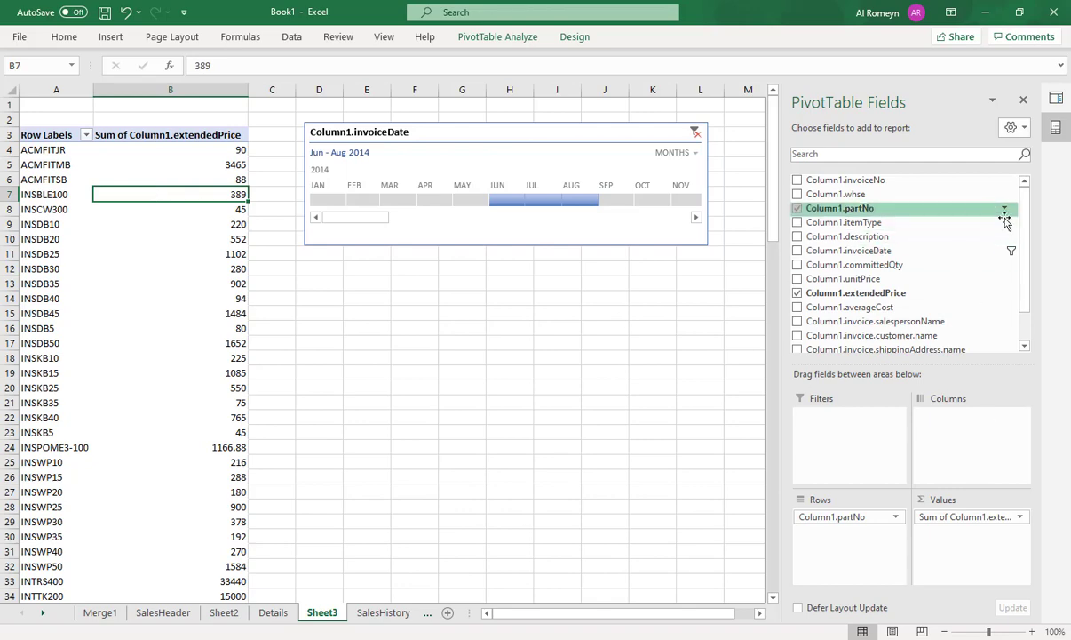
drag(1030, 249, 1030, 266)
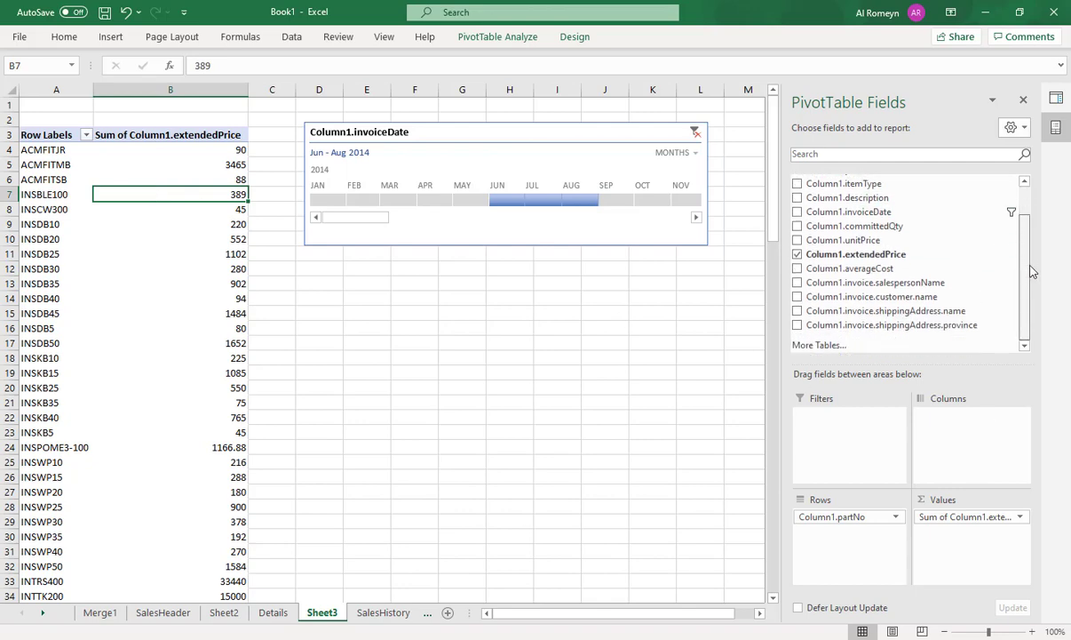
drag(981, 296, 888, 513)
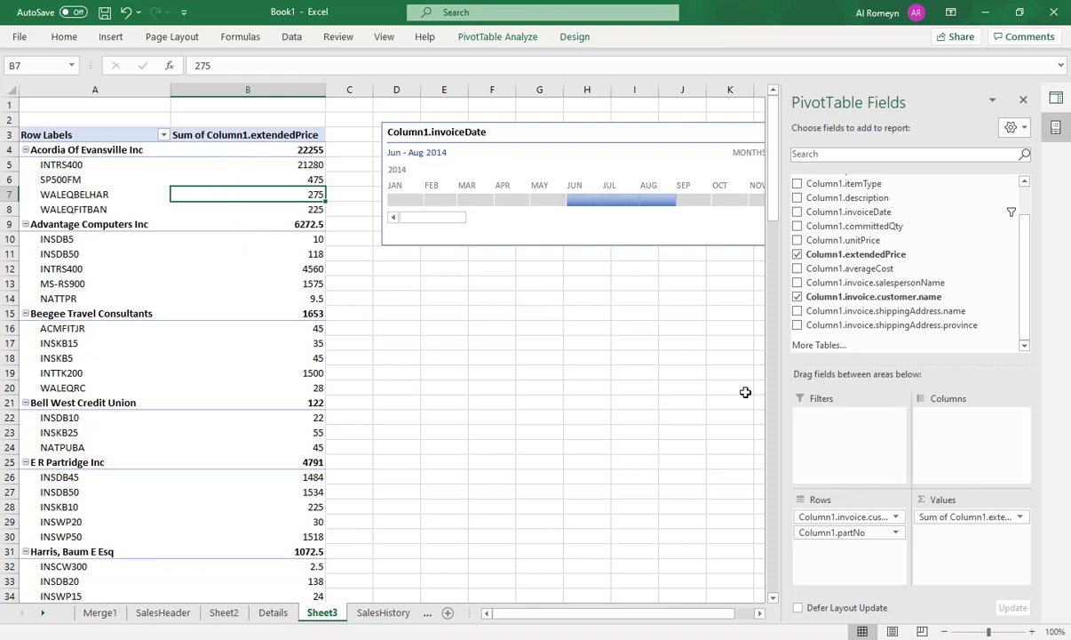
drag(842, 538, 837, 513)
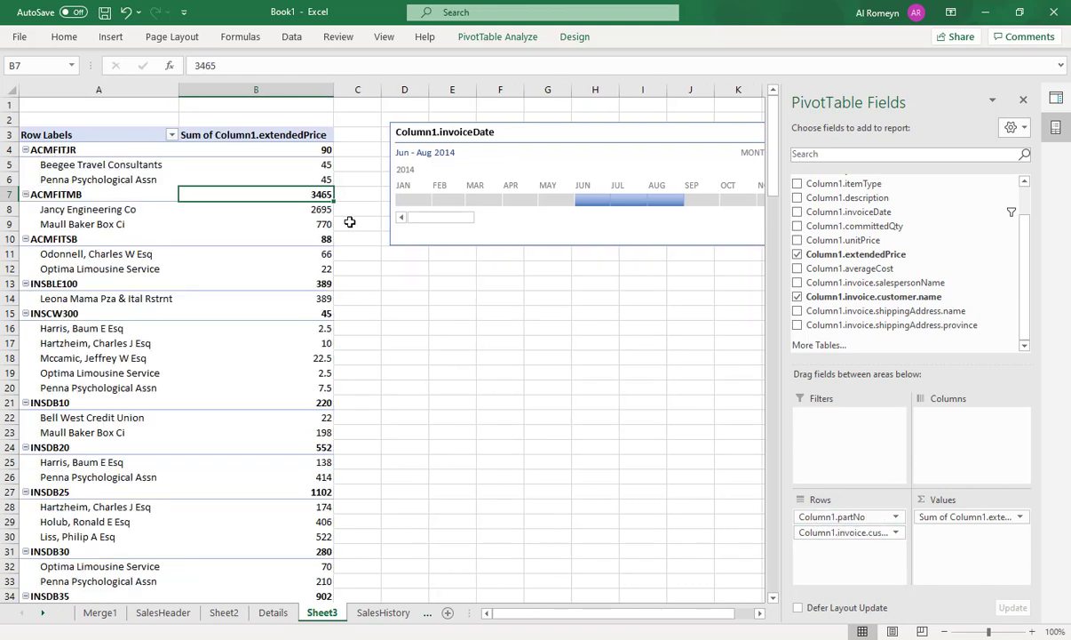
scroll(338, 407, down, 5)
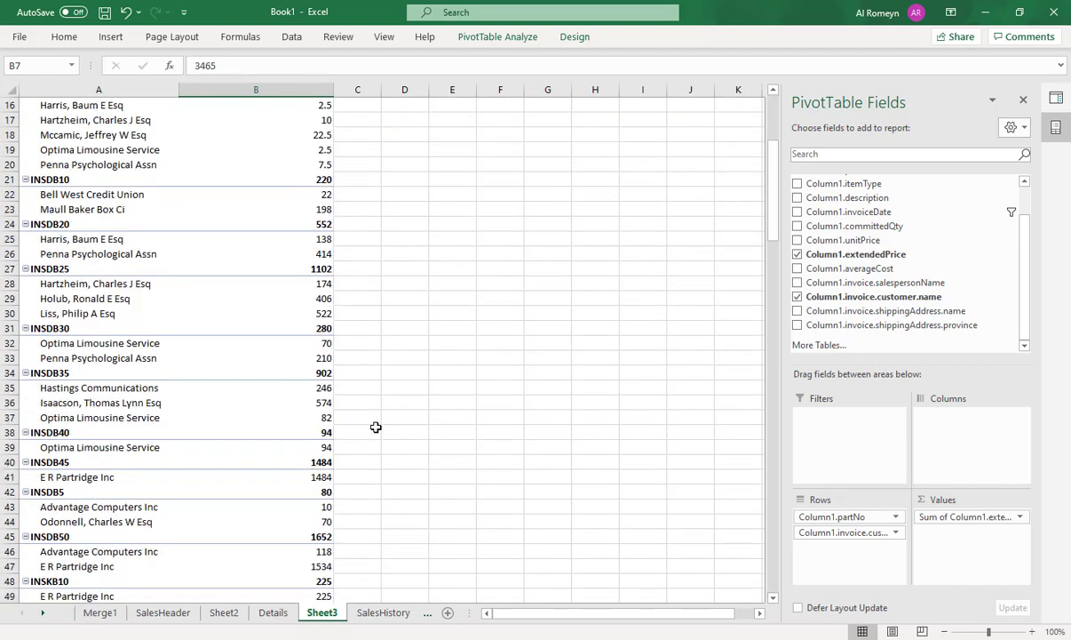
scroll(373, 424, up, 5)
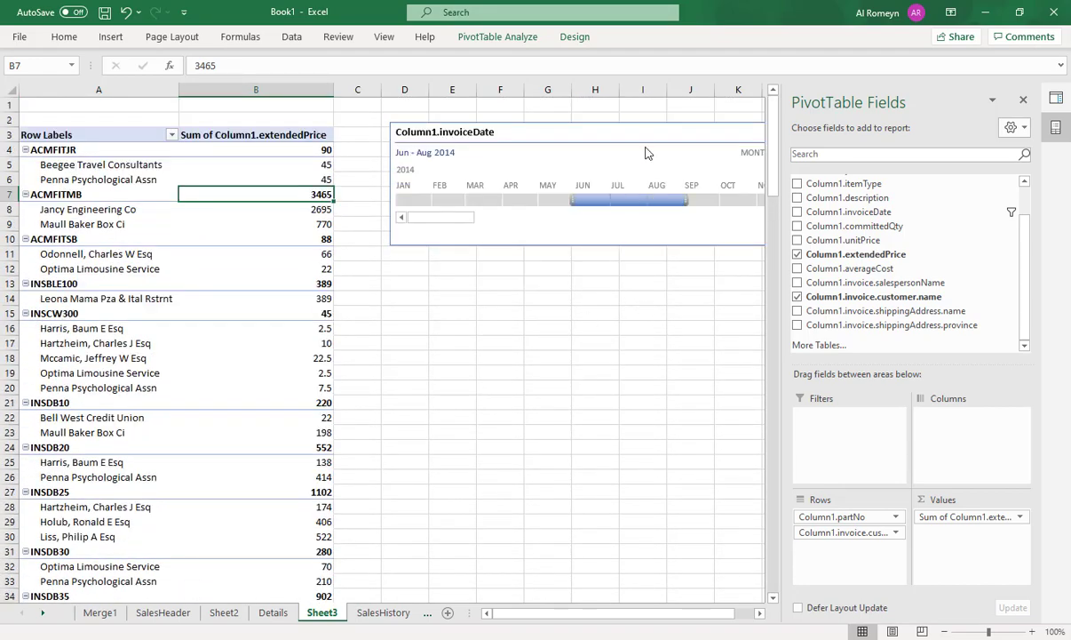
- Move the invoiceDate timeline closer to the widened pivot table and select the ACMFITJR total in the pivot
drag(643, 134, 610, 131)
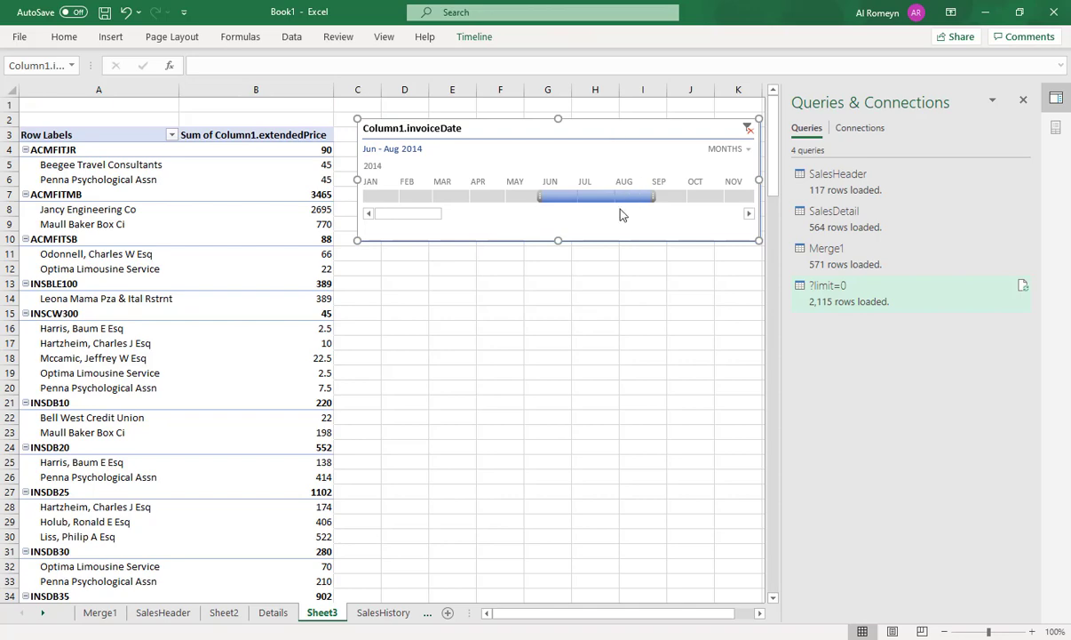
click(192, 153)
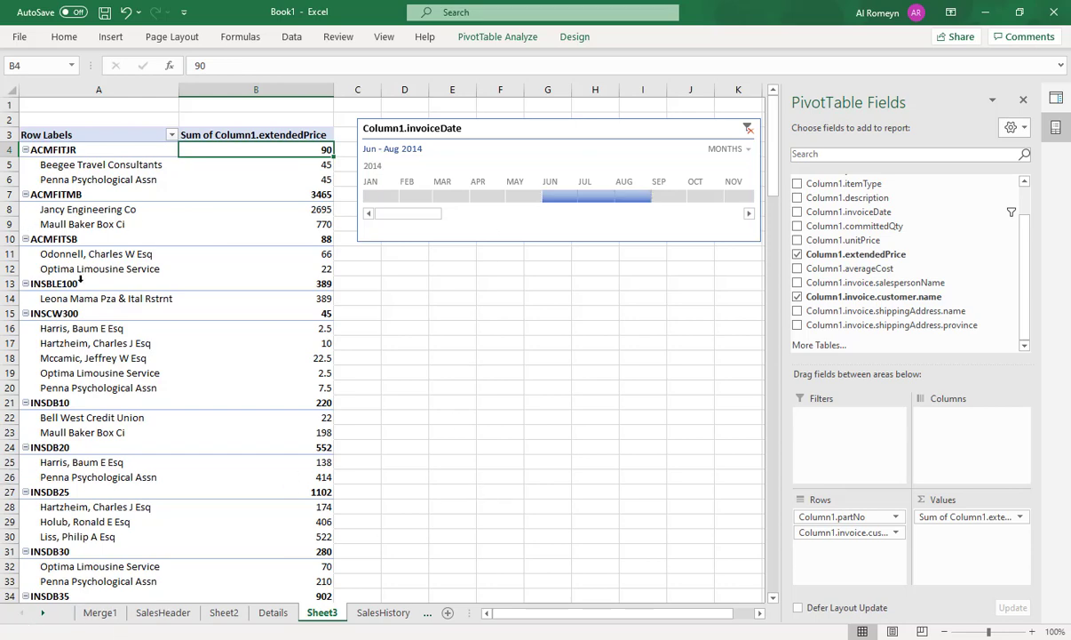
mouse_move(272, 447)
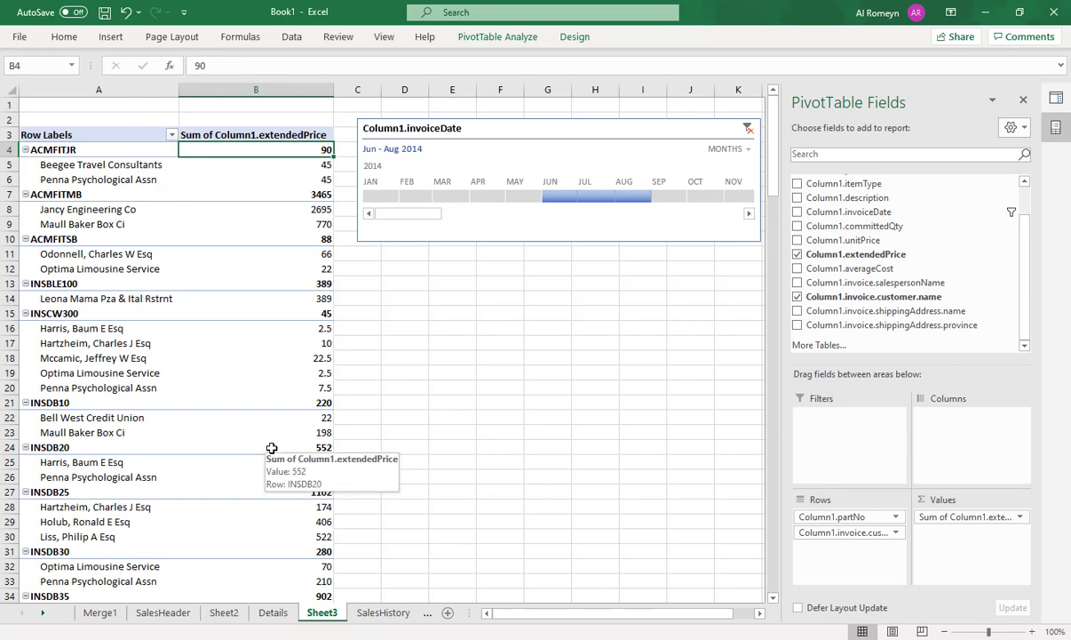